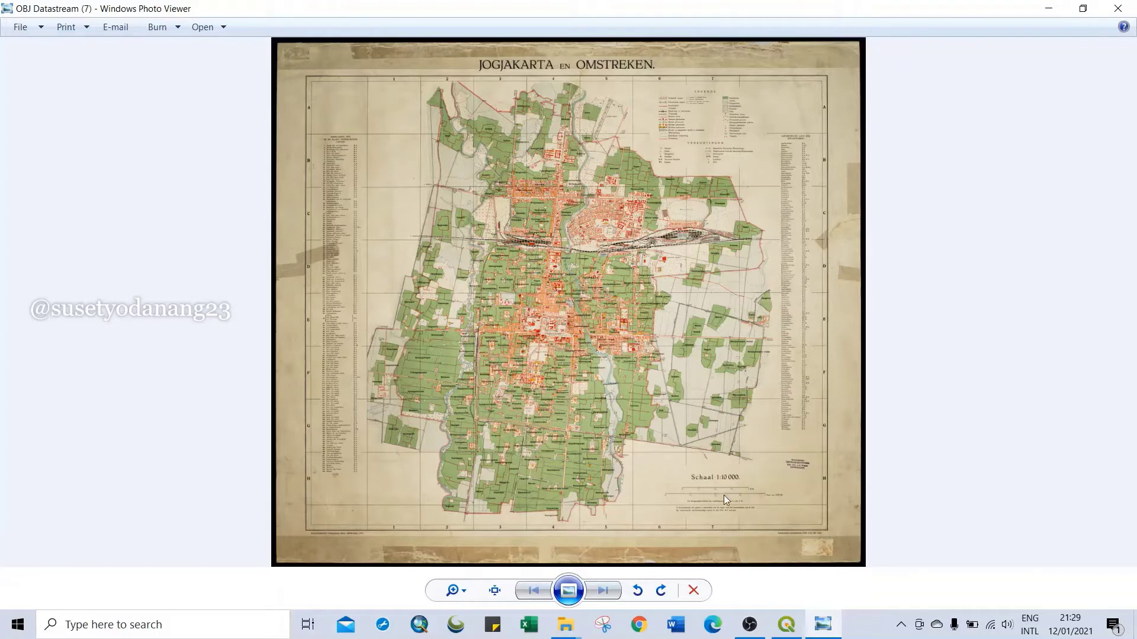
Add GCP_UTM_coordinates.shp and JALAN_LN_25K_UTM.shp from the D:\VIDEO\DATA folder in File Explorer to the QGIS project.
key("alt+Tab")
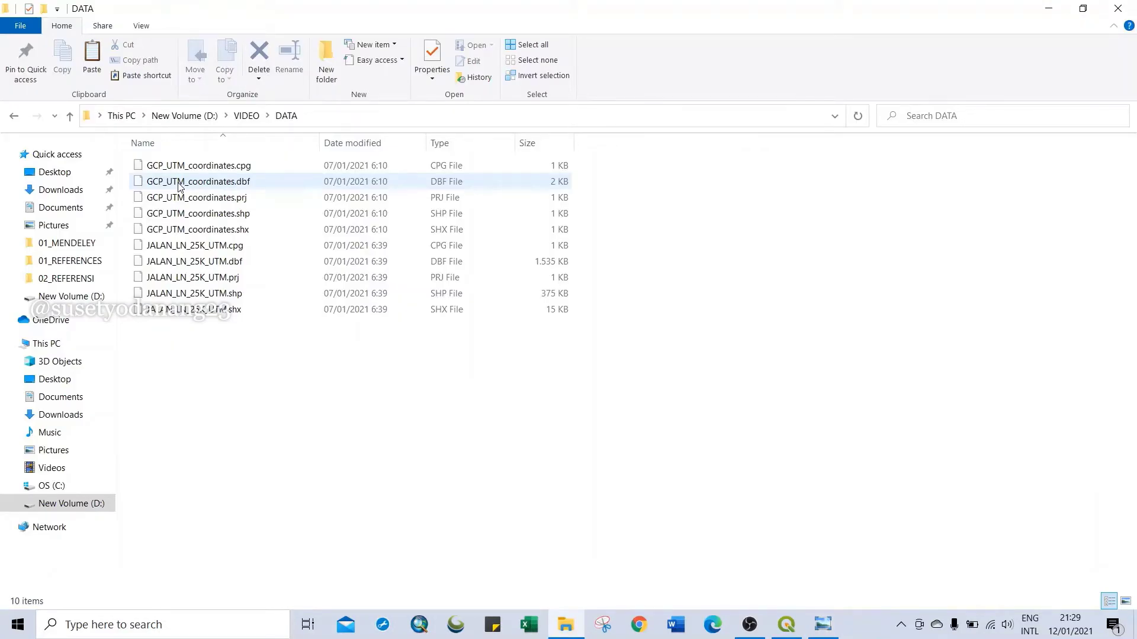
left_click(205, 251)
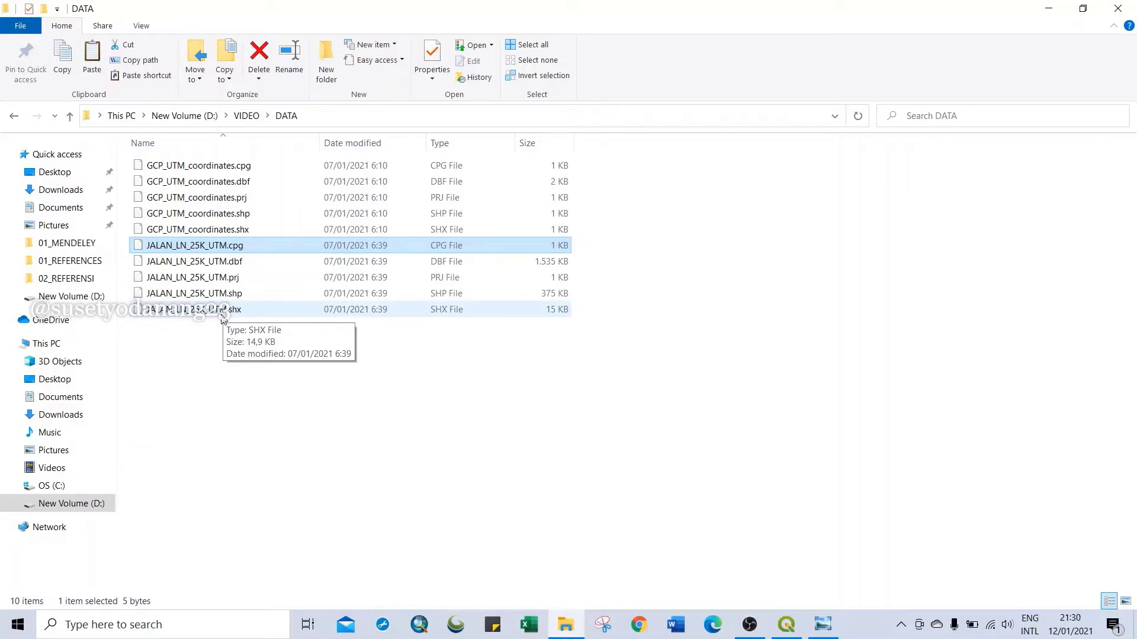
left_click(172, 232)
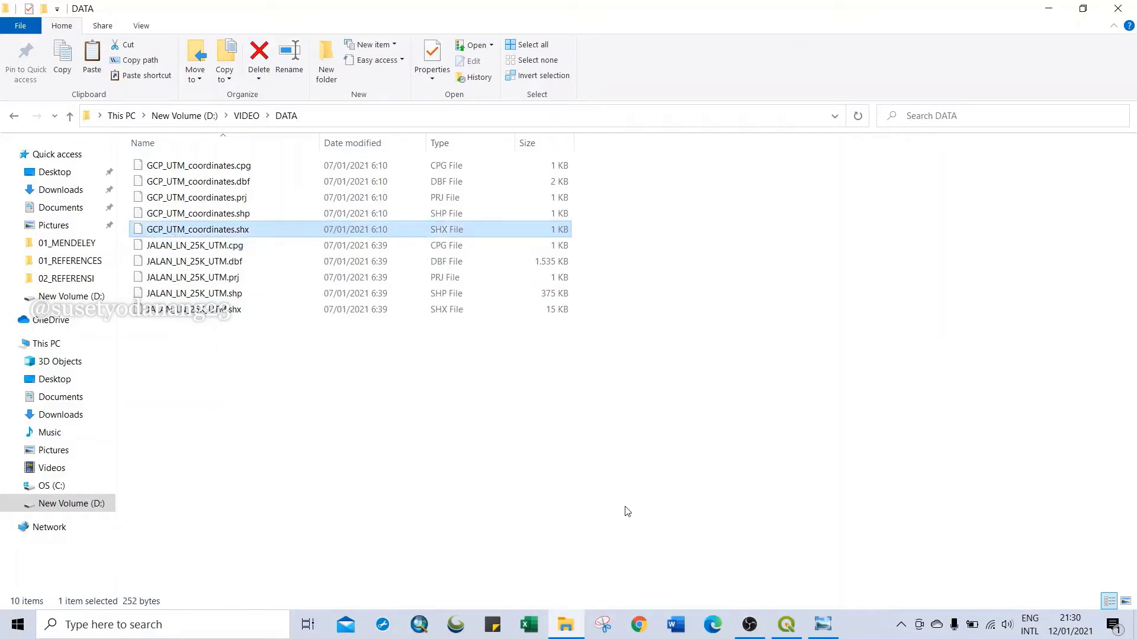
left_click(796, 627)
key("alt+Tab")
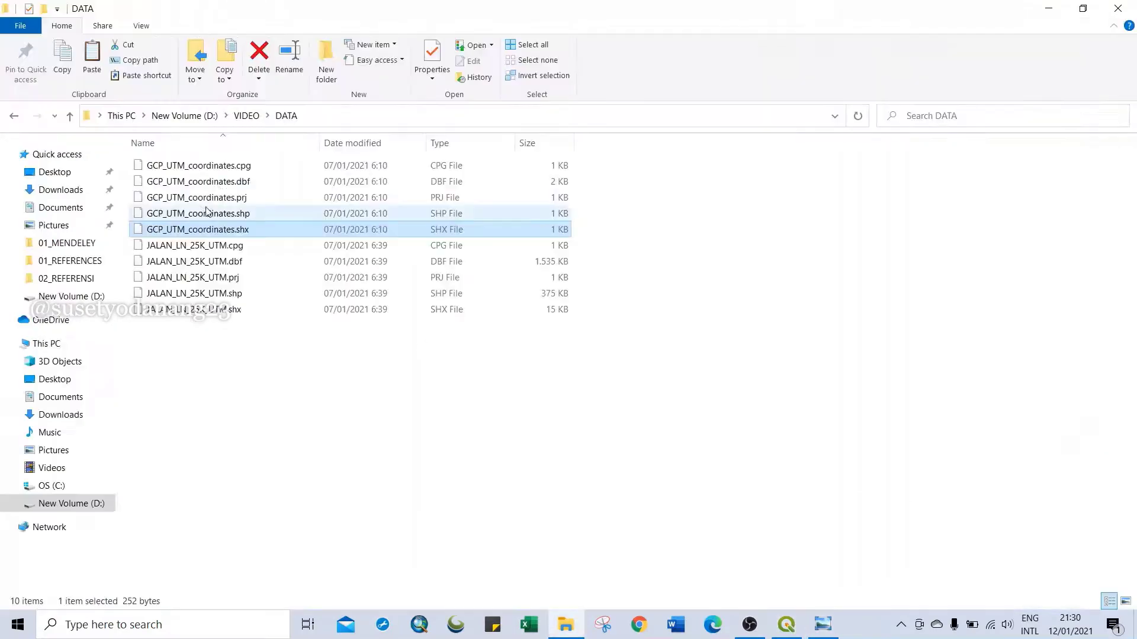
left_click(234, 215)
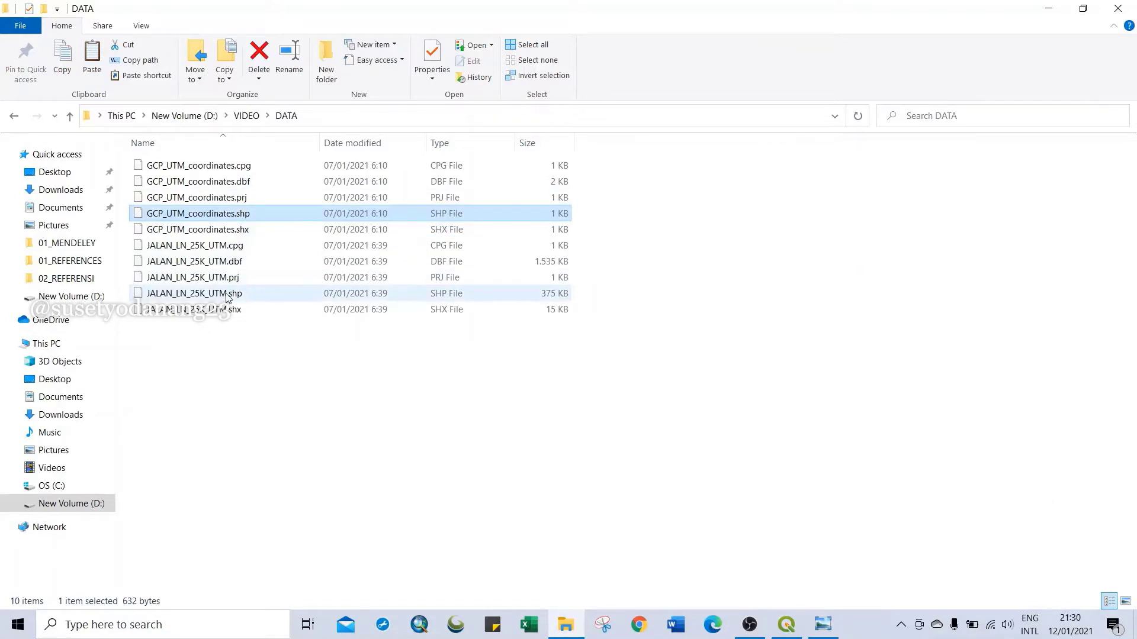
left_click(227, 294, "ctrl")
left_click_drag(207, 217, 444, 381)
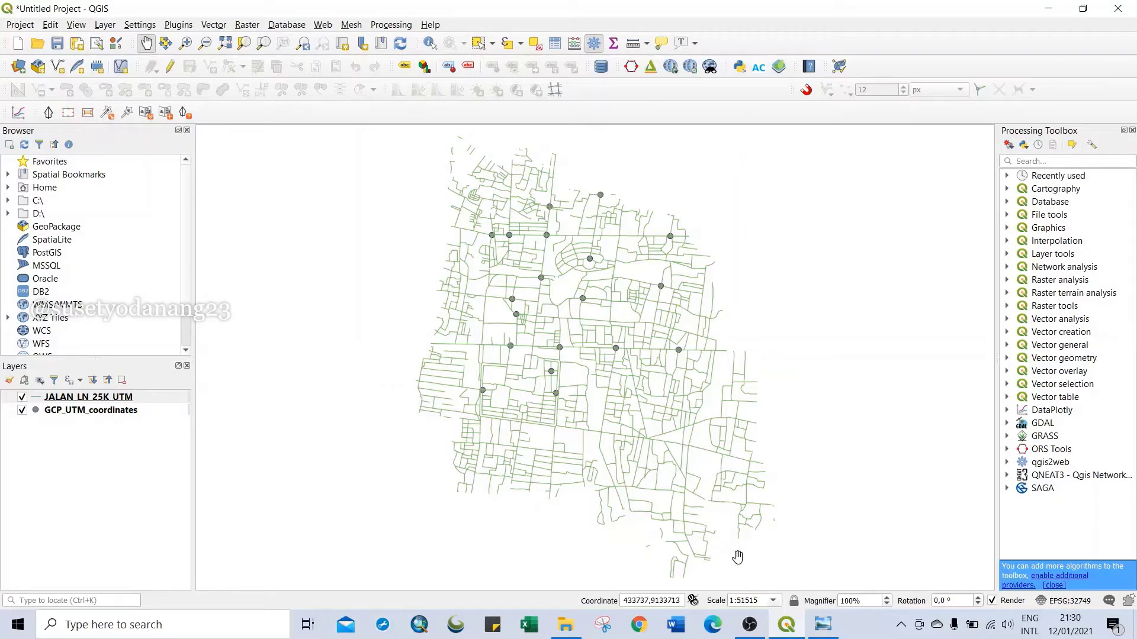
Examine how the ground control points sit on the road intersections across the city's road network.
scroll(553, 382, "up", 1)
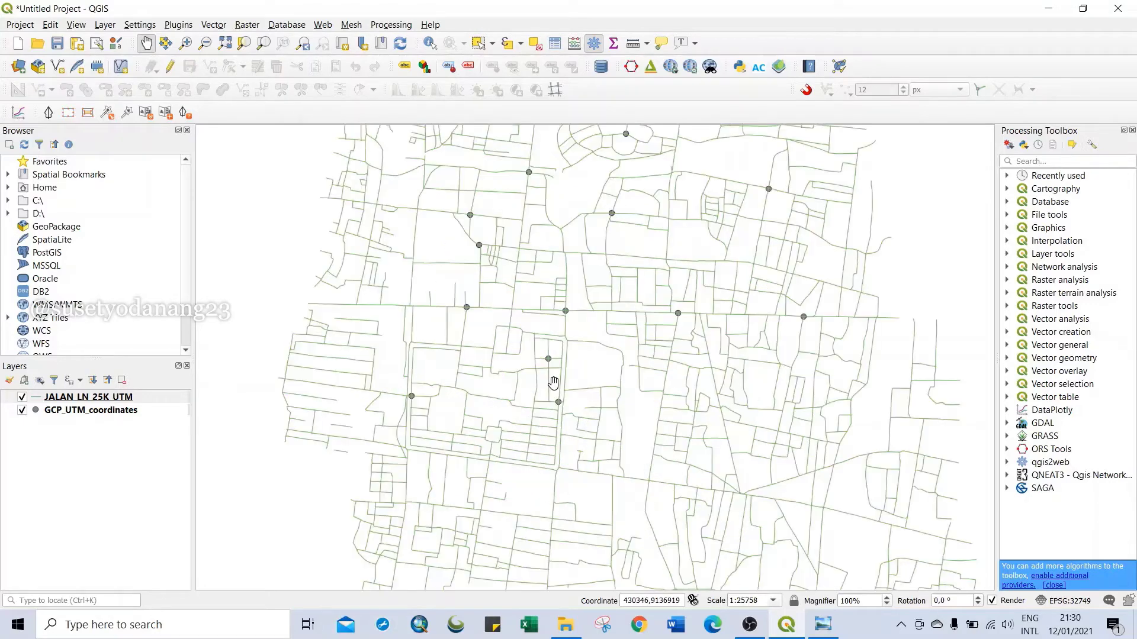
scroll(418, 405, "up", 1)
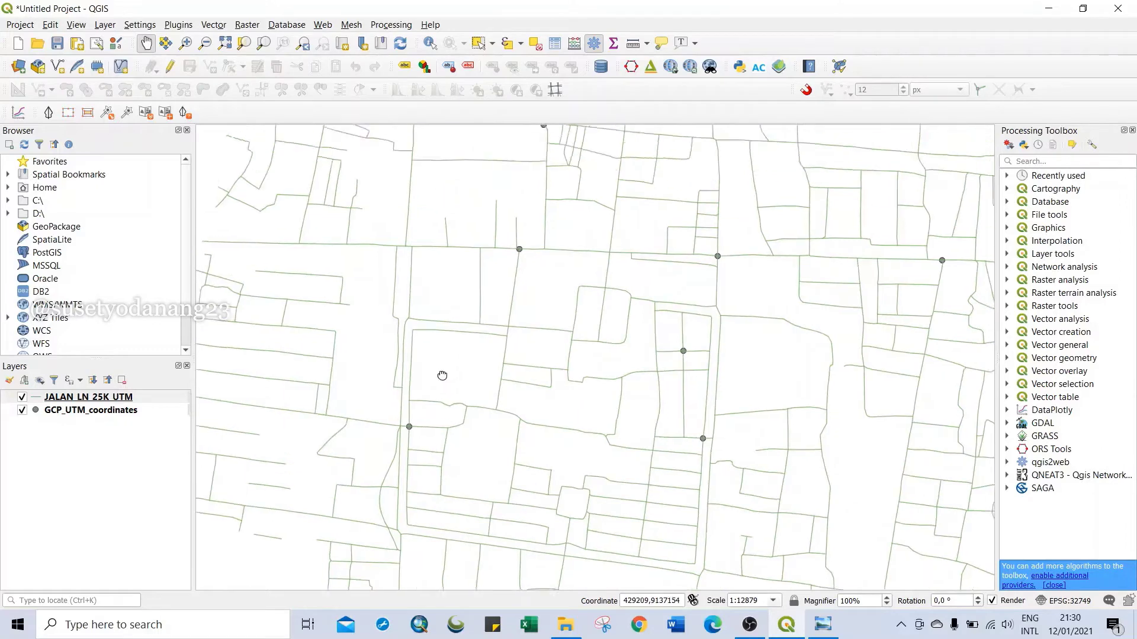
left_click_drag(442, 376, 444, 460)
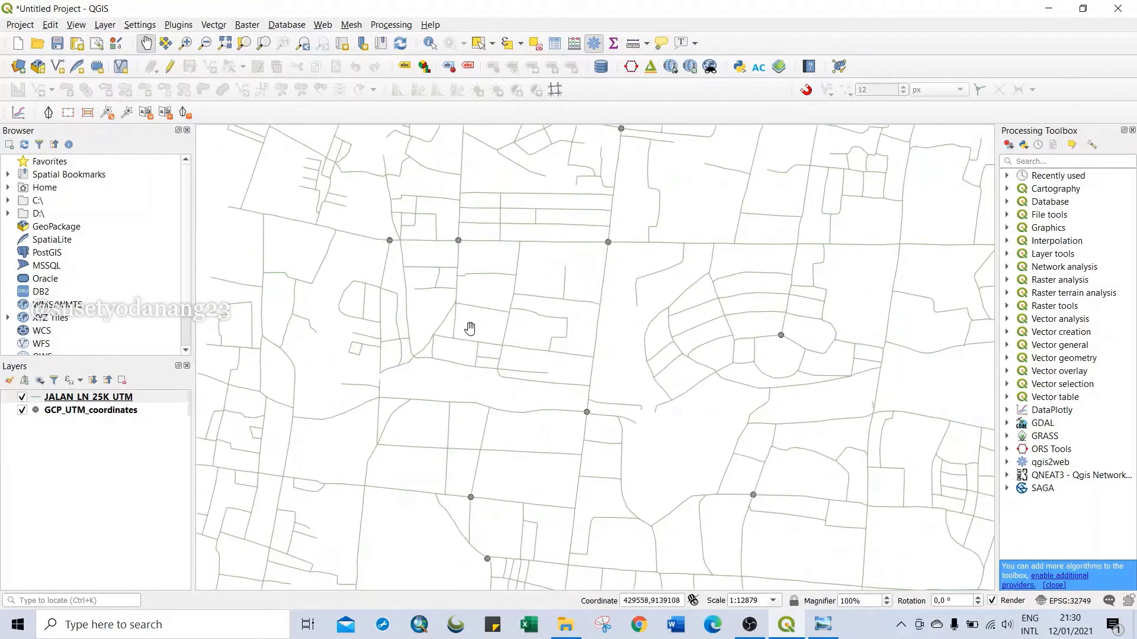
left_click_drag(469, 329, 497, 308)
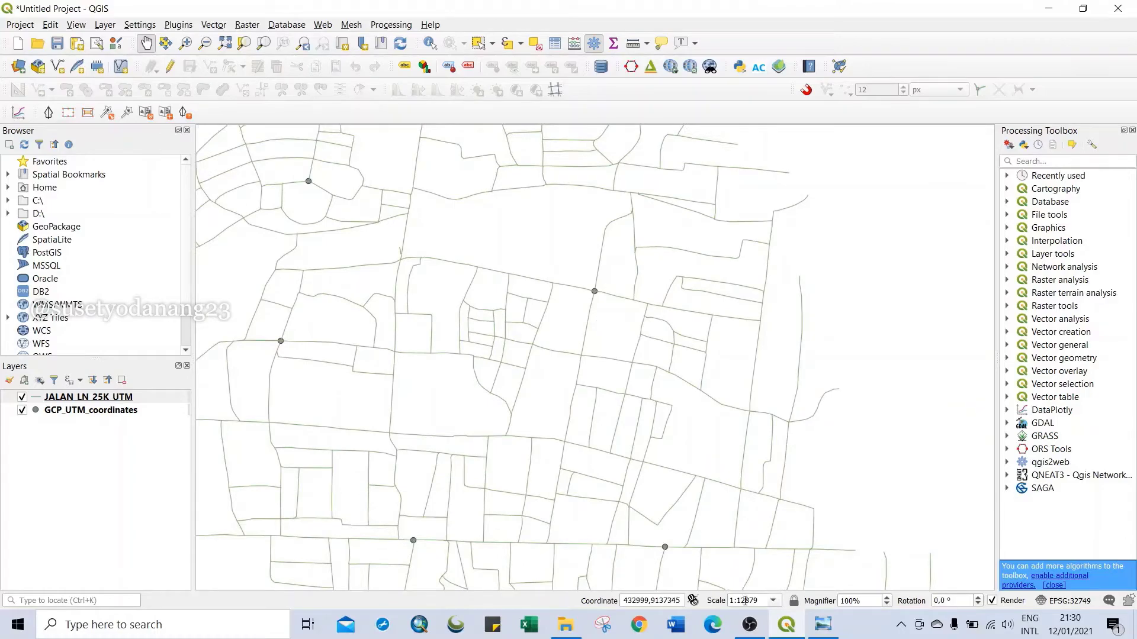
Switch to Windows Photo Viewer and examine the central streets and railway on the scanned Jogjakarta map, then return to QGIS.
left_click(822, 624)
scroll(562, 247, "up", 2)
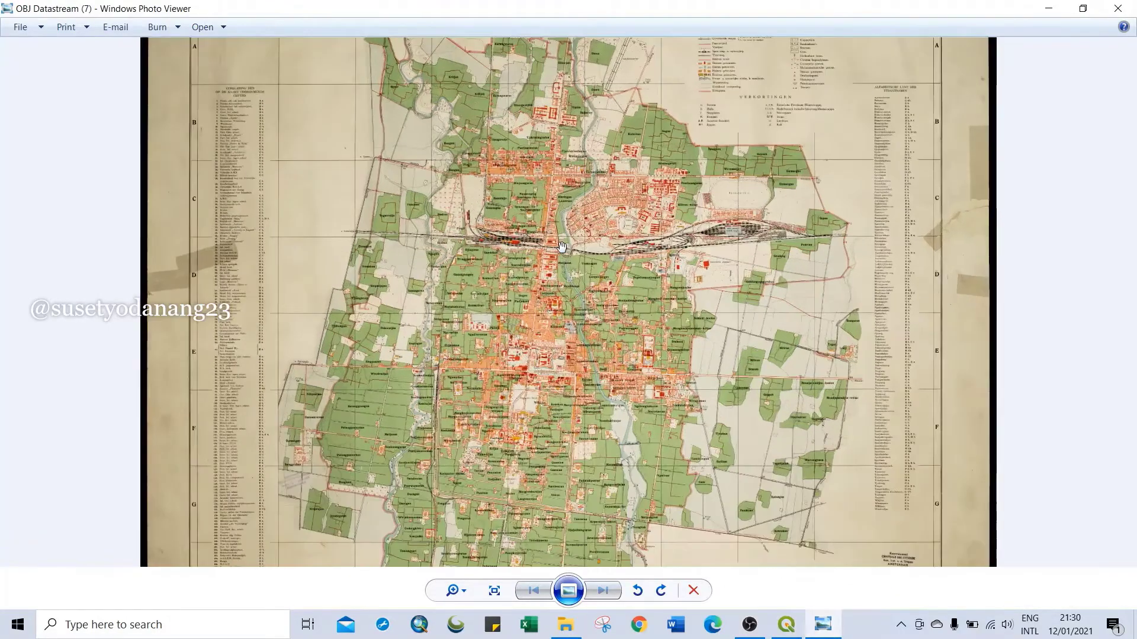
scroll(562, 246, "up", 5)
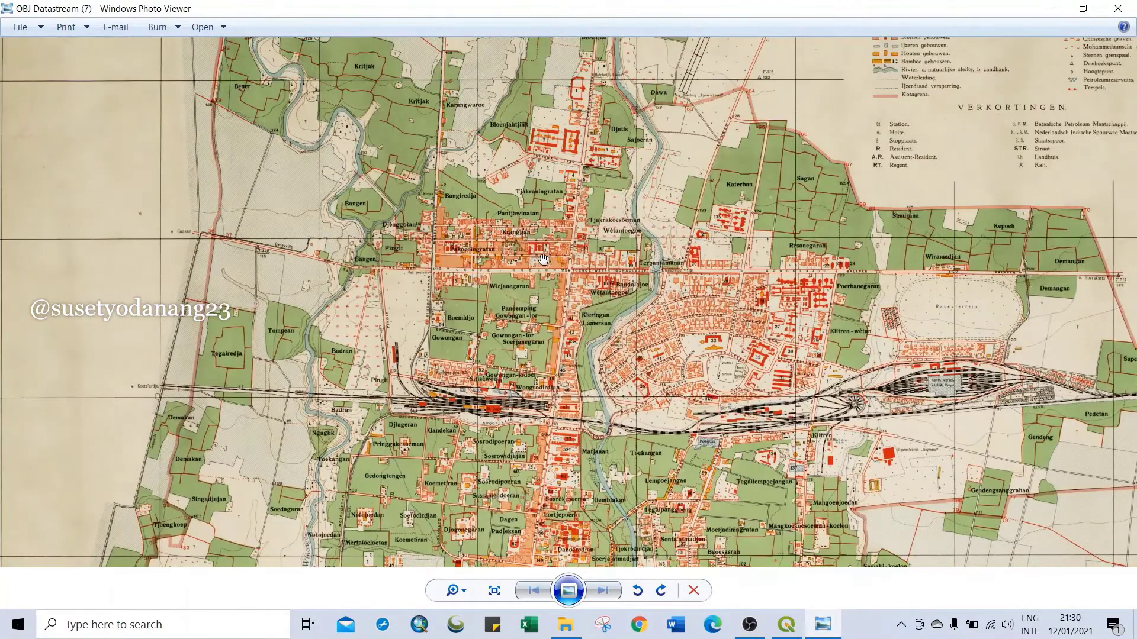
left_click_drag(568, 376, 570, 229)
left_click_drag(563, 334, 622, 213)
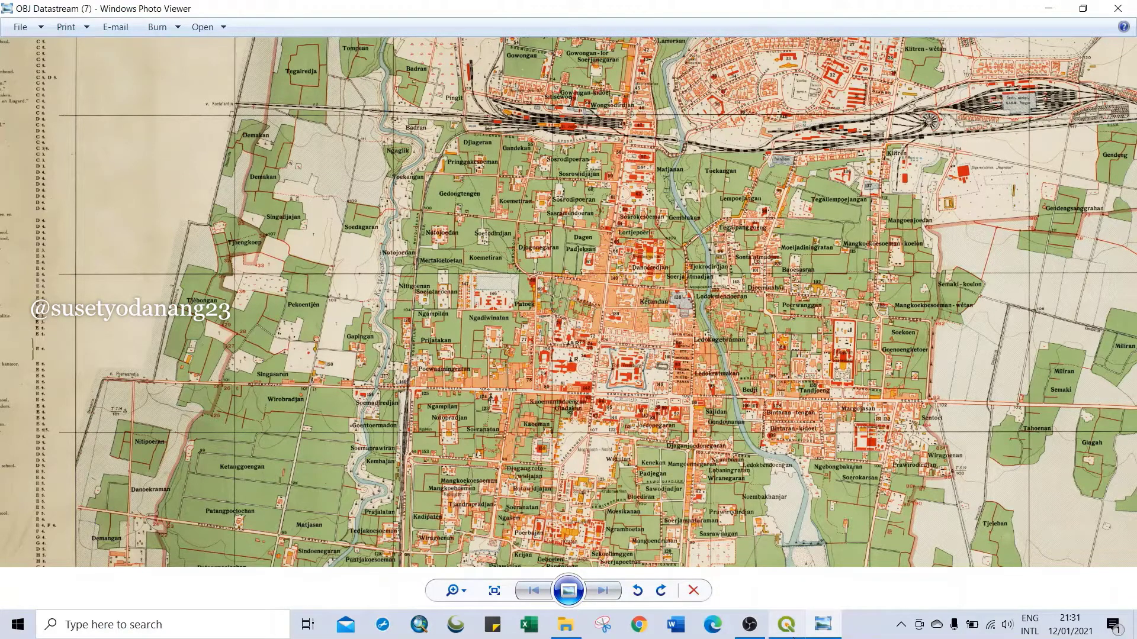
left_click(792, 636)
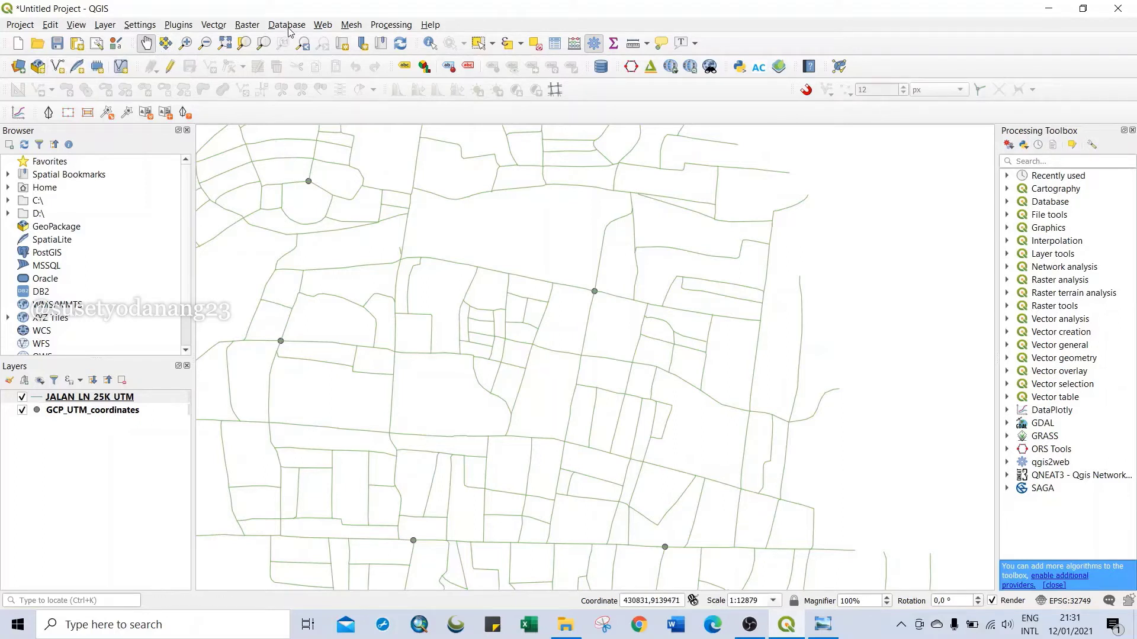
left_click(253, 26)
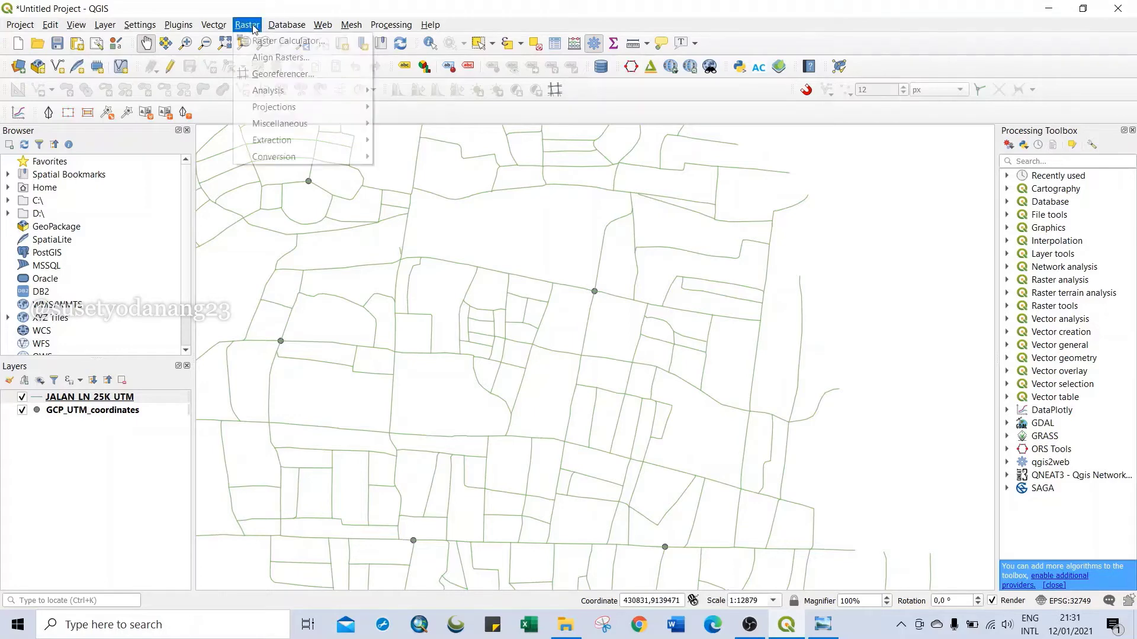
left_click(281, 74)
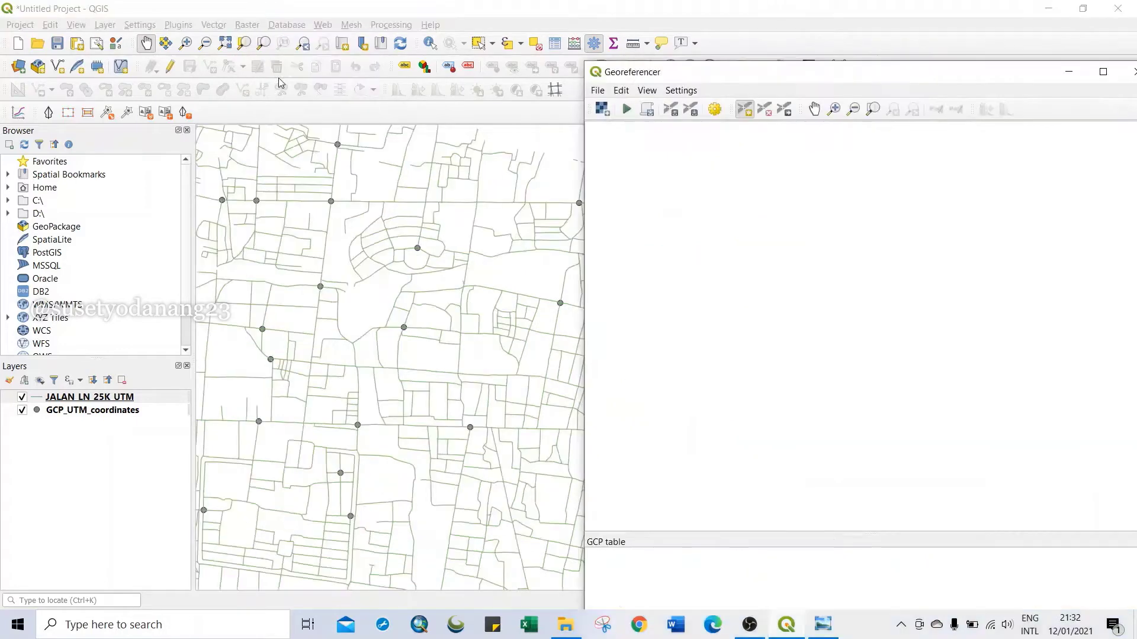
left_click_drag(860, 76, 540, 59)
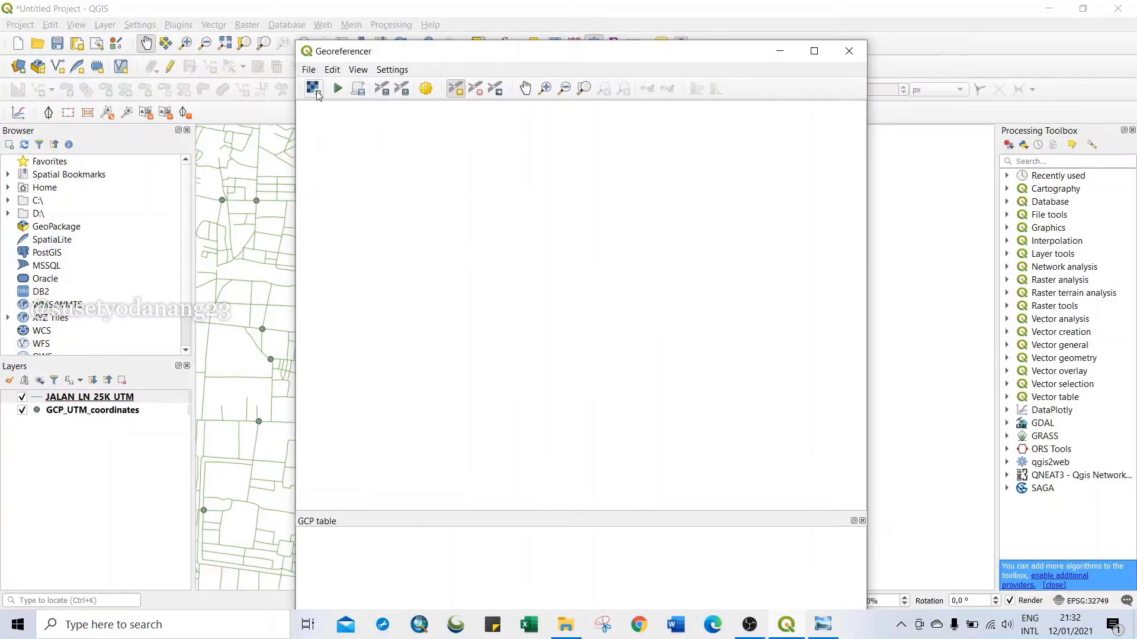
left_click(313, 90)
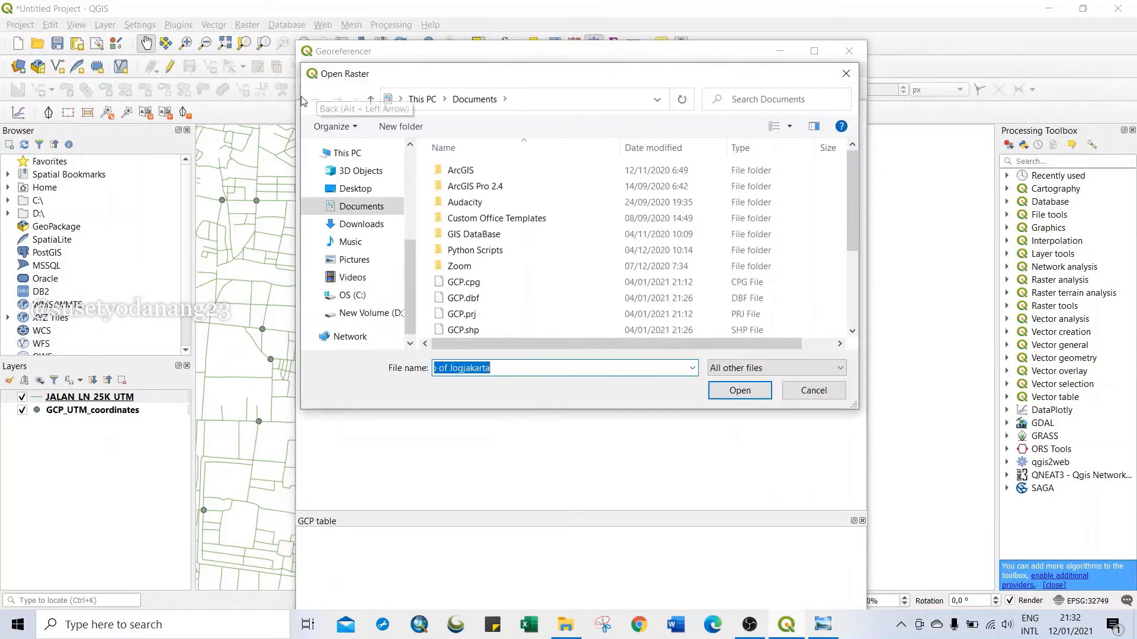
left_click(846, 74)
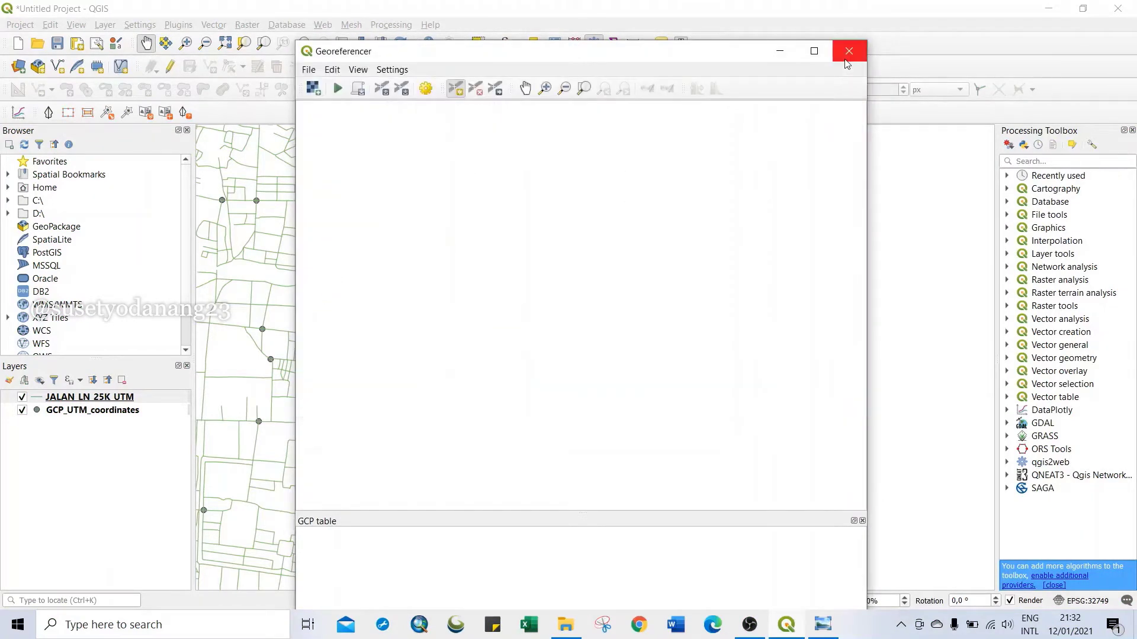
left_click(846, 60)
Inspect the ids and x/y coordinates in the attribute table of the GCP_UTM_coordinates layer, and close the table.
left_click_drag(325, 352, 431, 309)
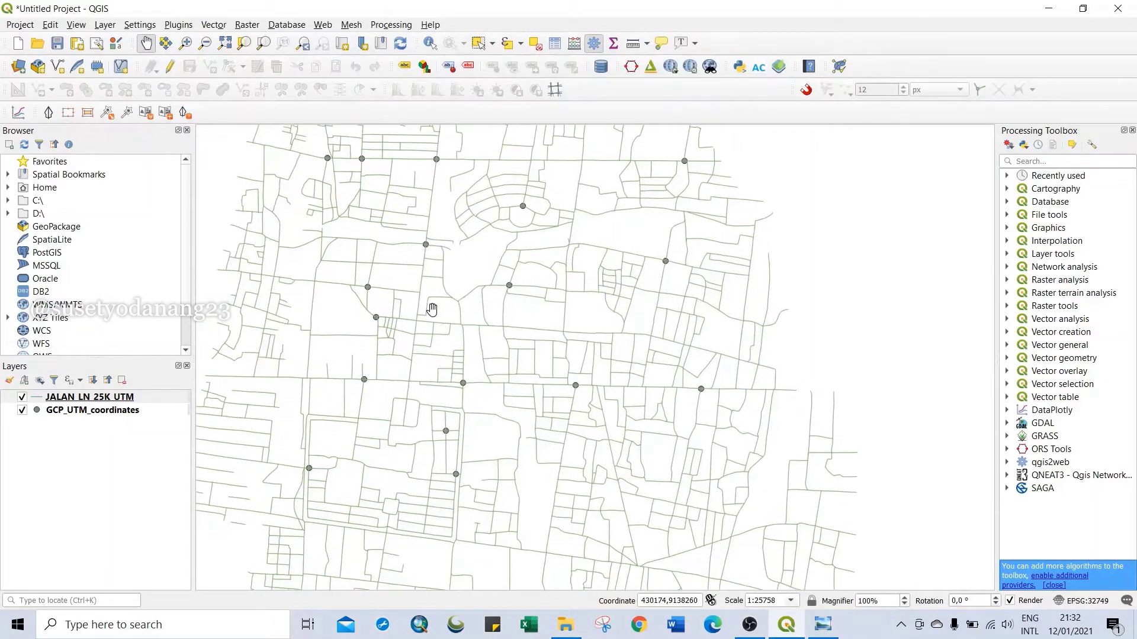
scroll(506, 348, "down", 1)
left_click_drag(508, 370, 528, 351)
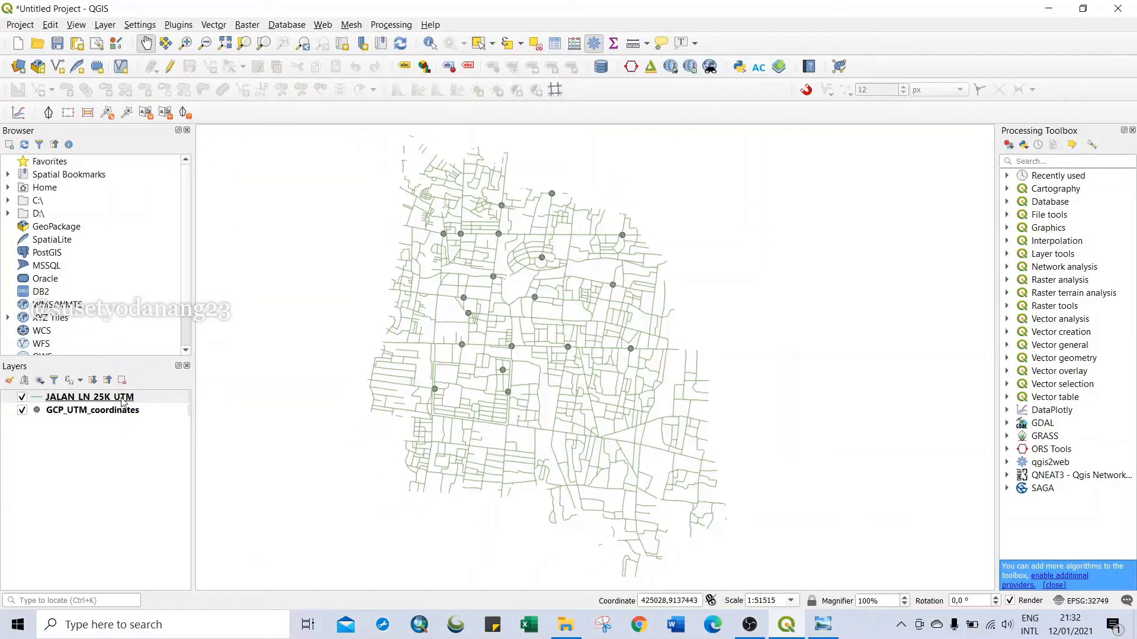
right_click(89, 412)
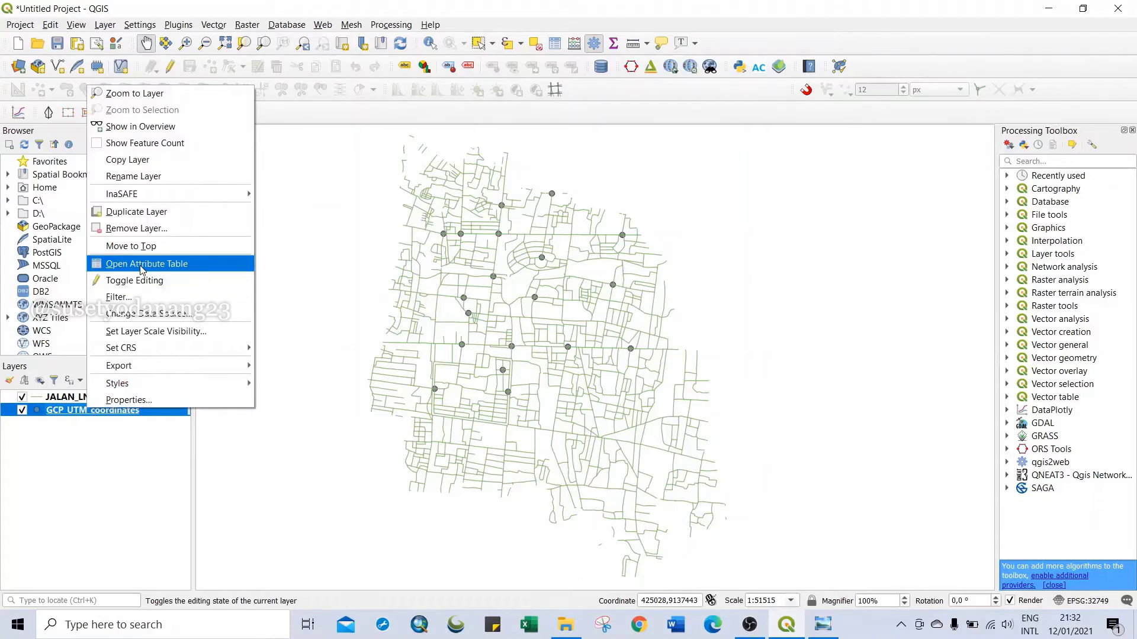
left_click(142, 264)
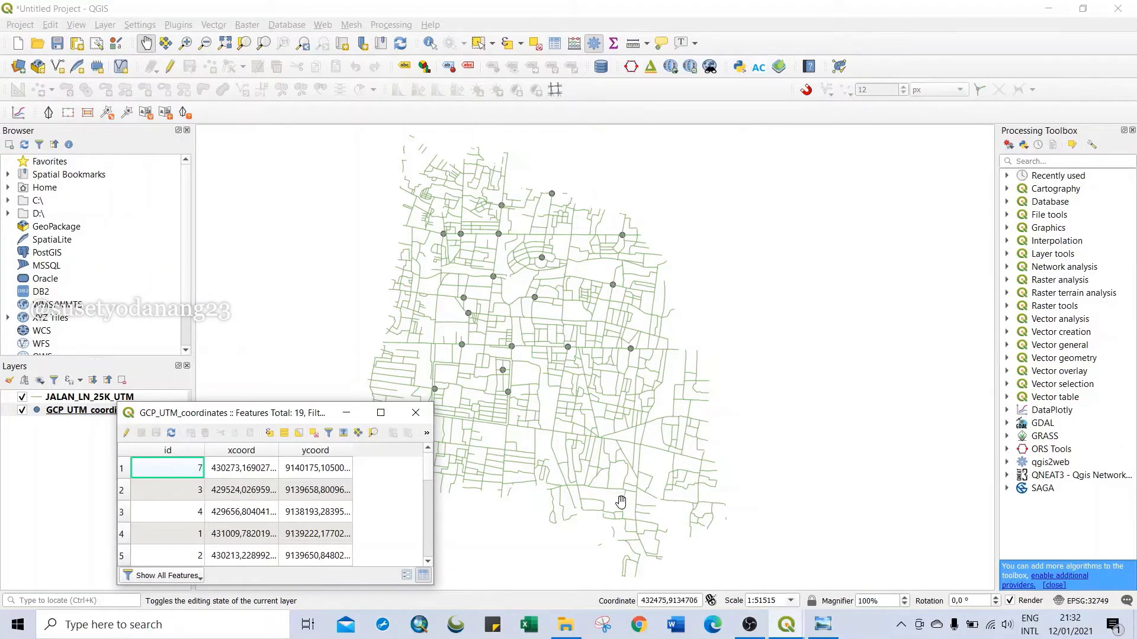
left_click(423, 416)
Load the OBJ Datastream (7) raster from D:\VIDEO into the Georeferencer and maximize its window.
left_click(247, 24)
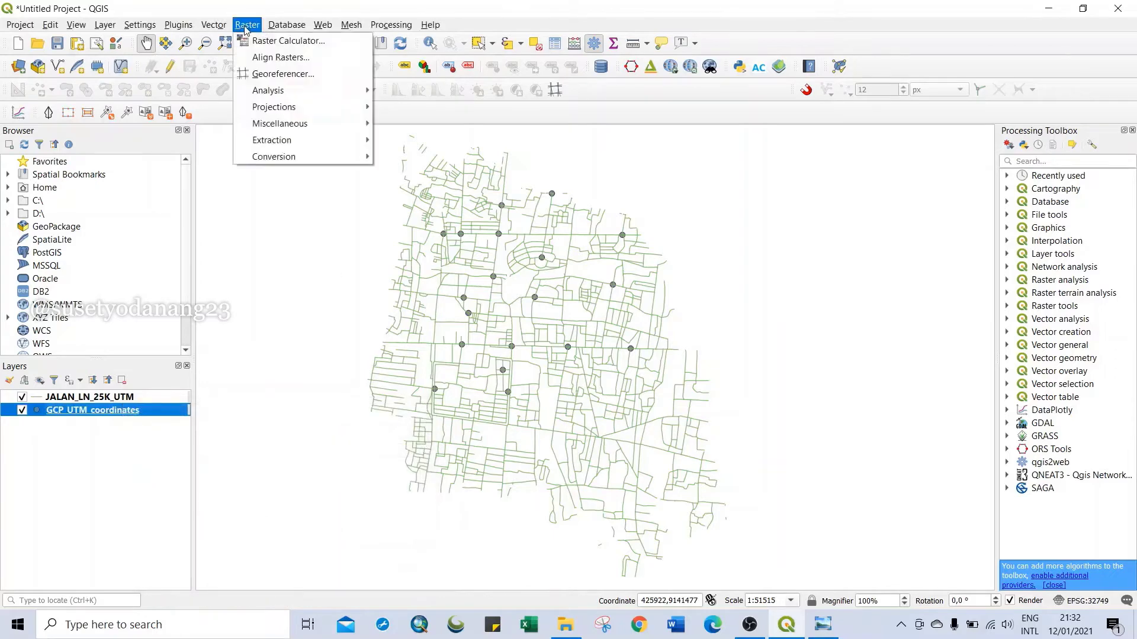
left_click(274, 75)
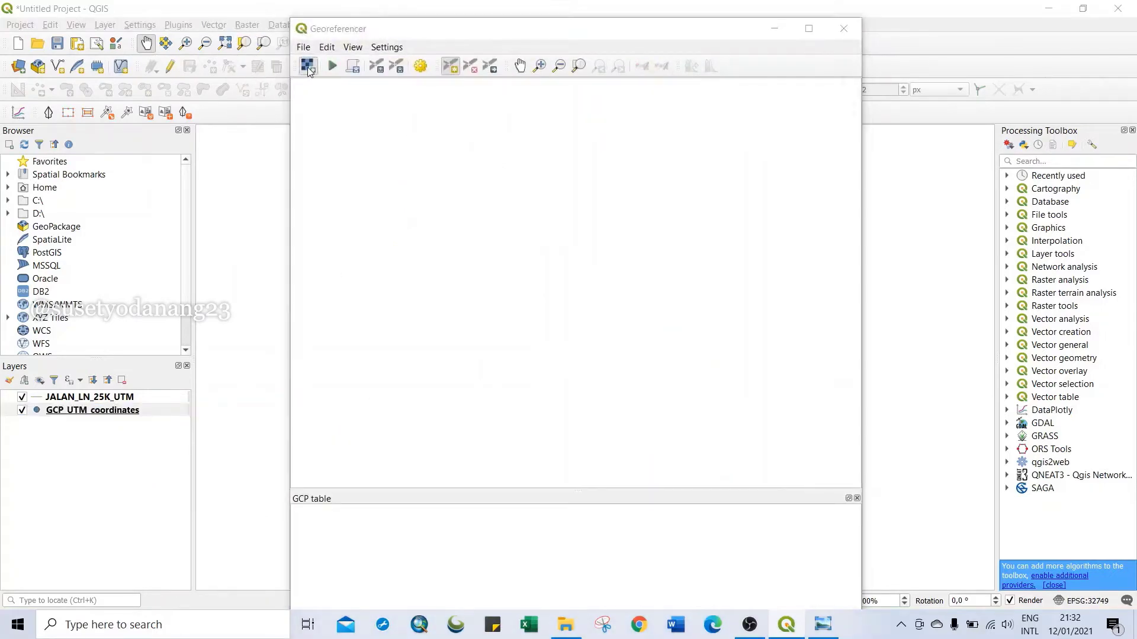
left_click(308, 68)
scroll(346, 225, "down", 1)
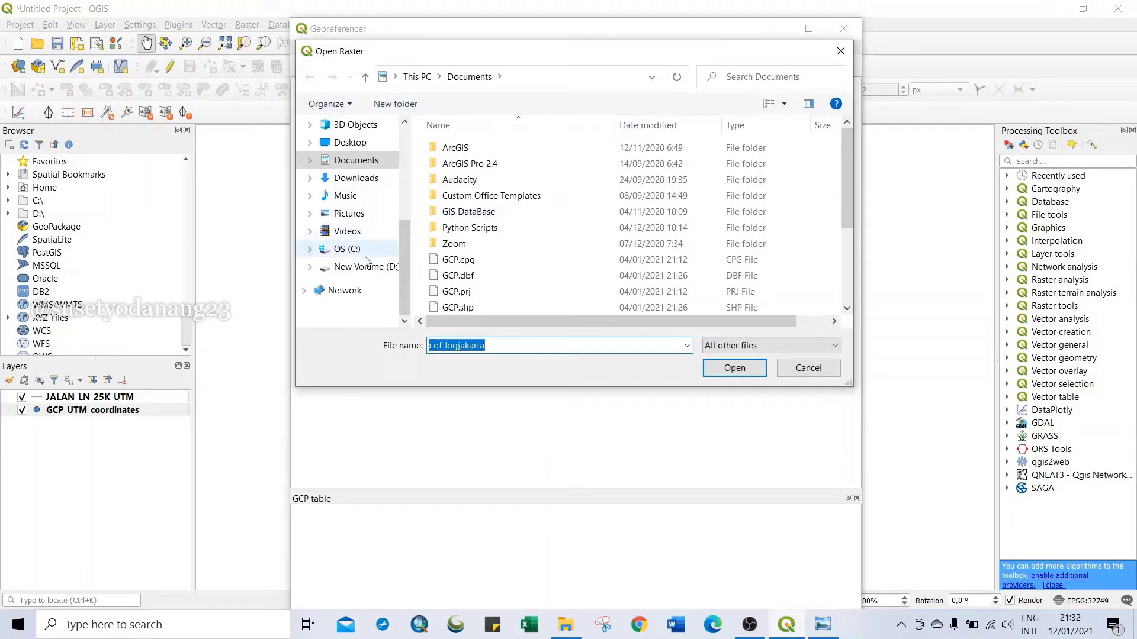
left_click(358, 267)
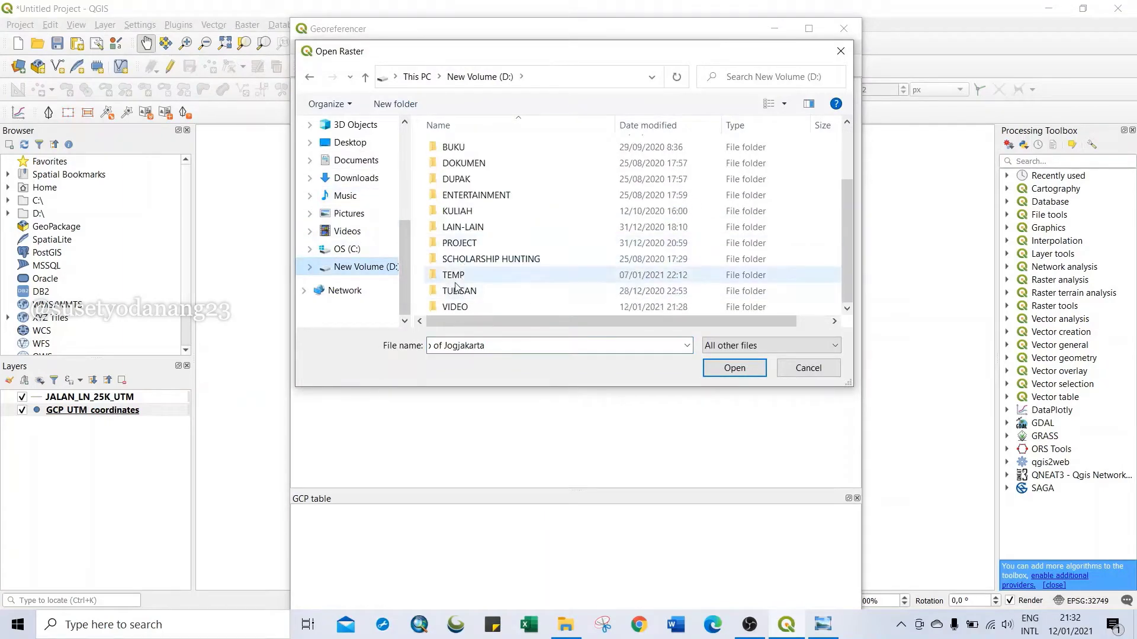
double_click(456, 306)
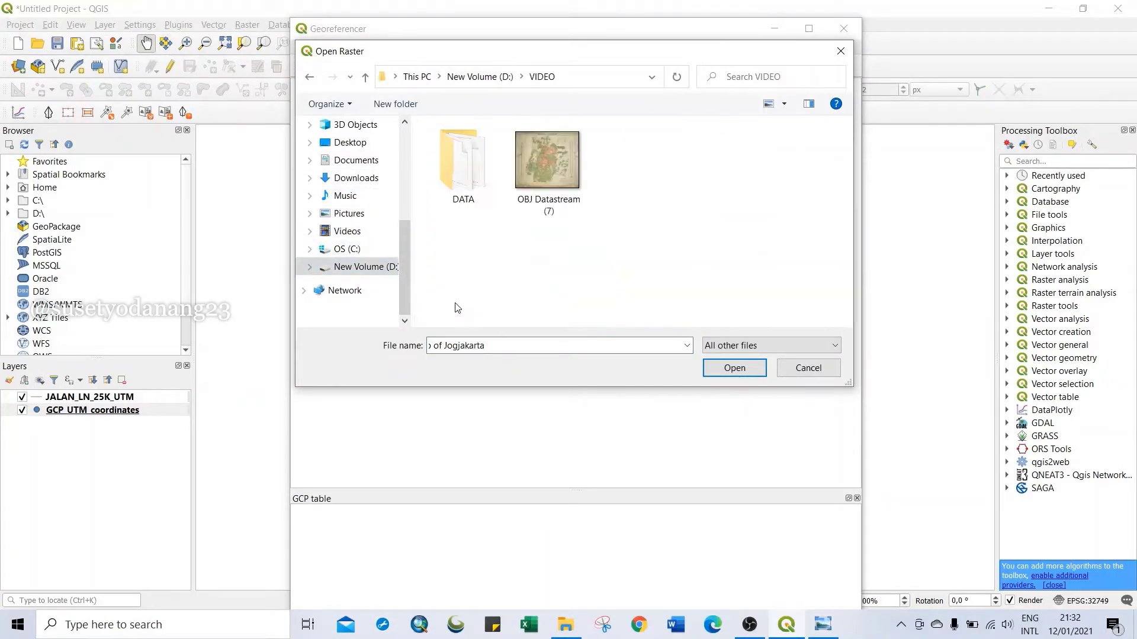
double_click(555, 169)
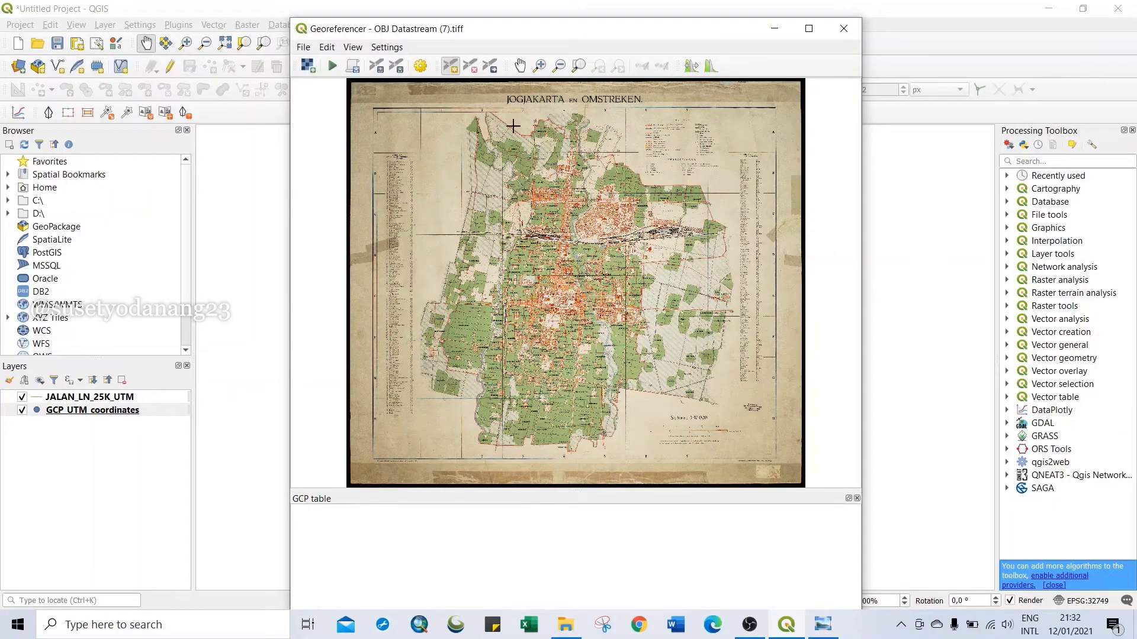
key("super+Up")
Examine the railway area on the scanned map in the Georeferencer and the northwestern ground control points on the main QGIS map.
scroll(567, 191, "down", 3)
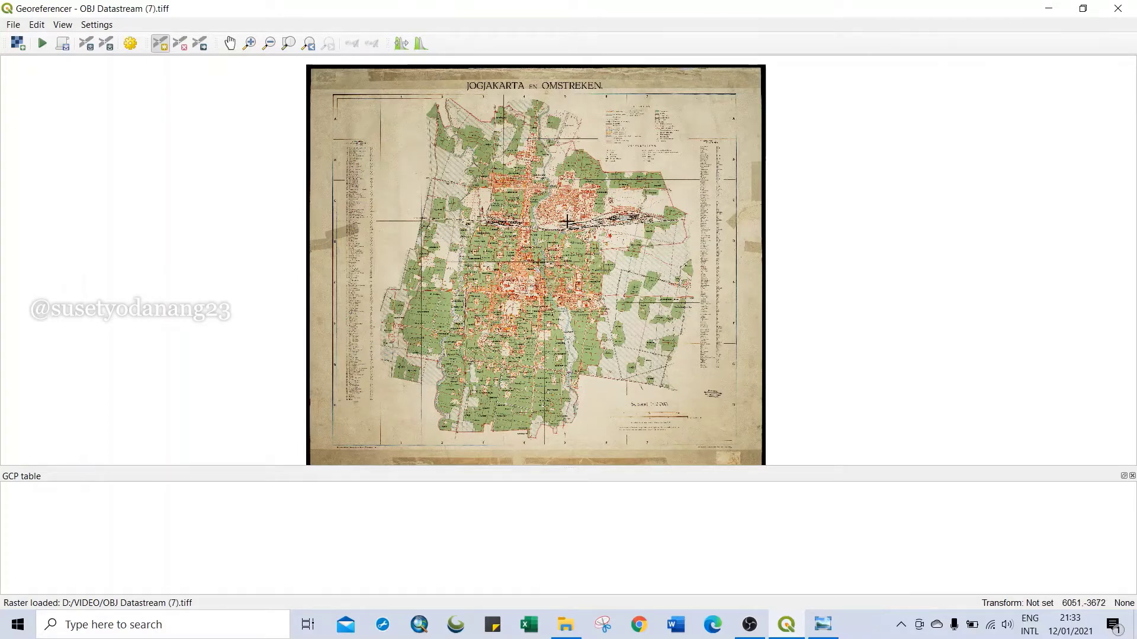
scroll(559, 201, "up", 1)
scroll(547, 190, "up", 1)
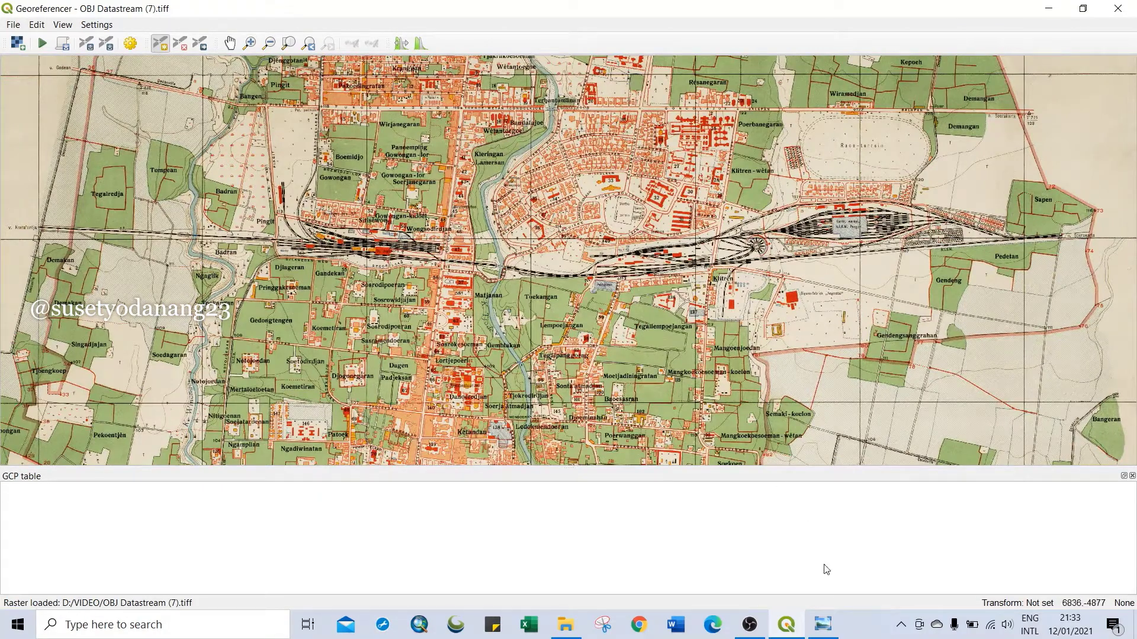
left_click(826, 631)
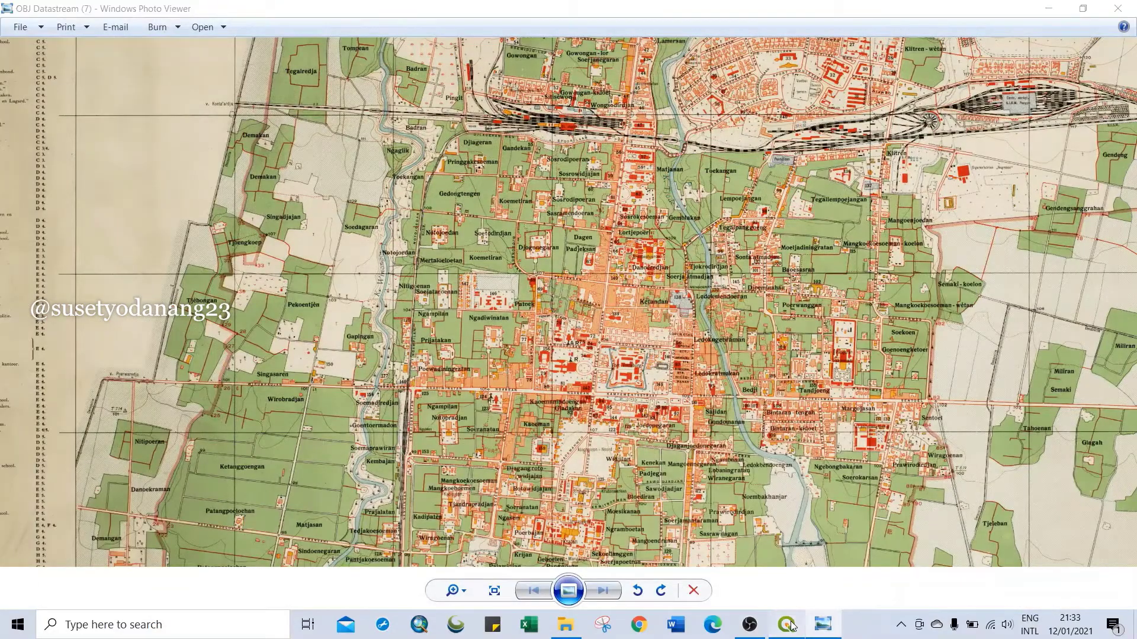
left_click(787, 625)
left_click(783, 31)
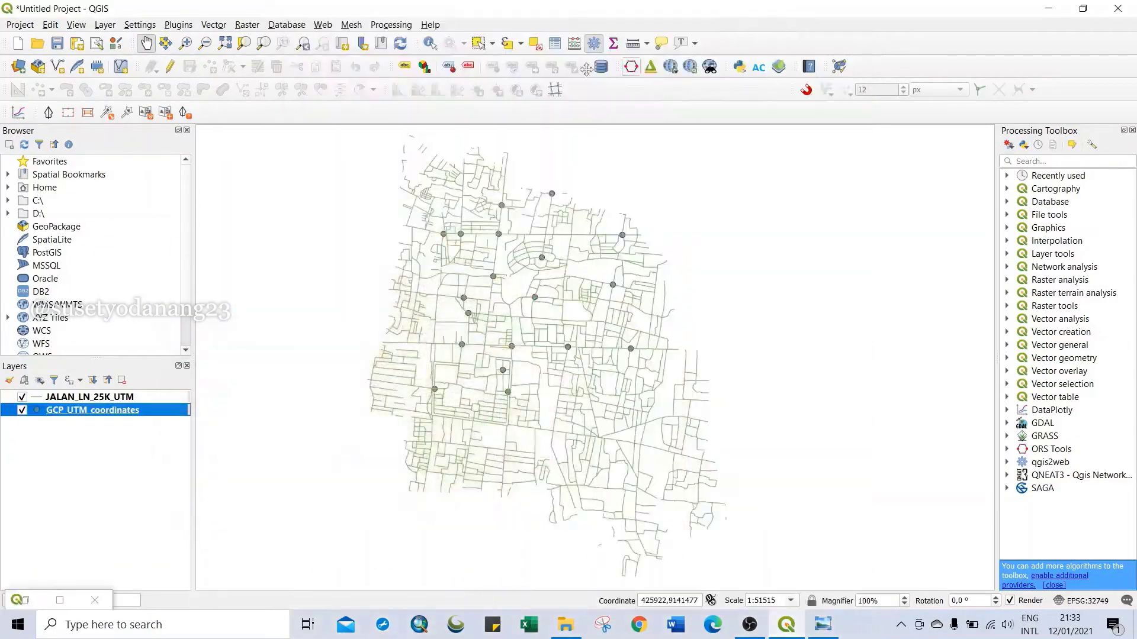
scroll(483, 255, "up", 3)
left_click_drag(484, 255, 439, 272)
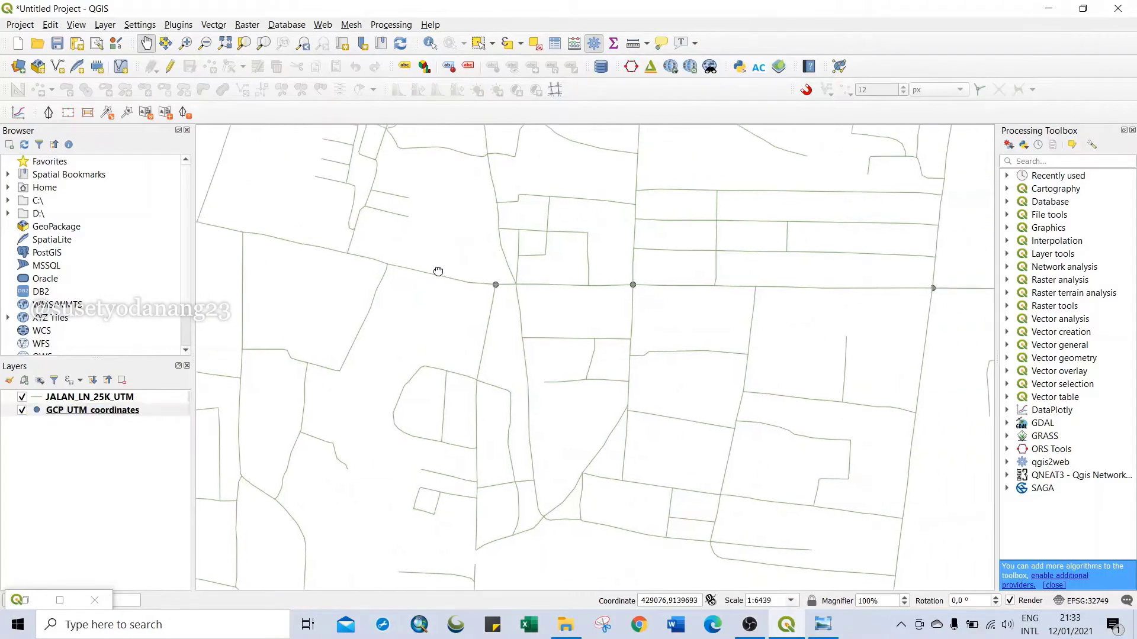
scroll(499, 292, "up", 1)
scroll(500, 292, "down", 3)
scroll(509, 295, "up", 1)
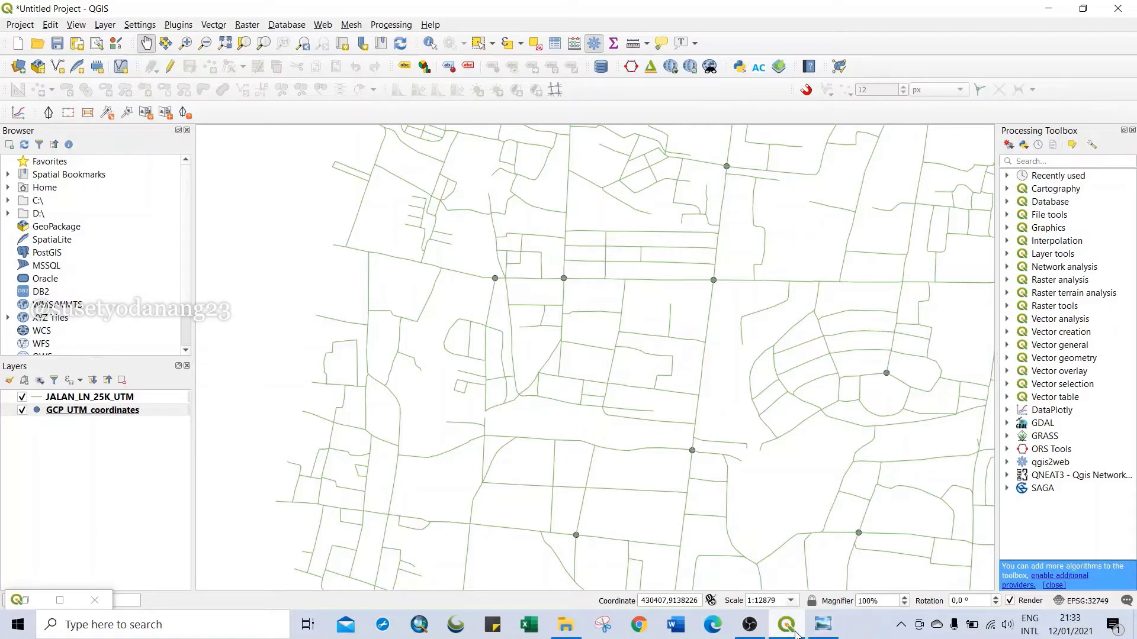
Return to the Georeferencer, cancel the pending coordinate entry, and examine the road junctions around Bangen and Pingit-Weg on the scanned map.
left_click(60, 601)
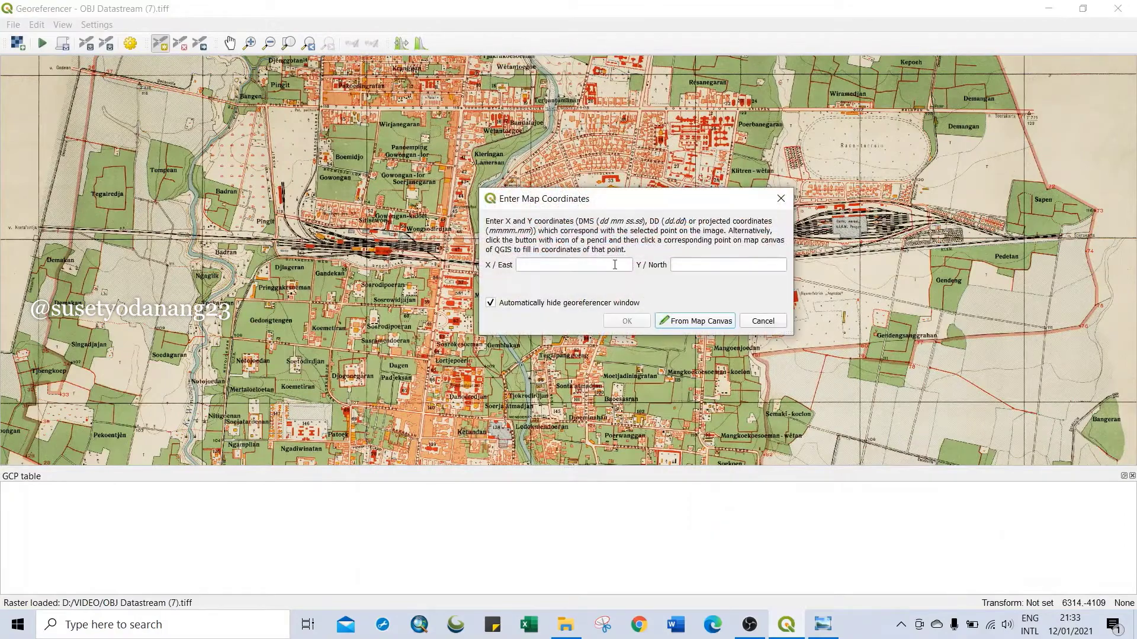
left_click(781, 198)
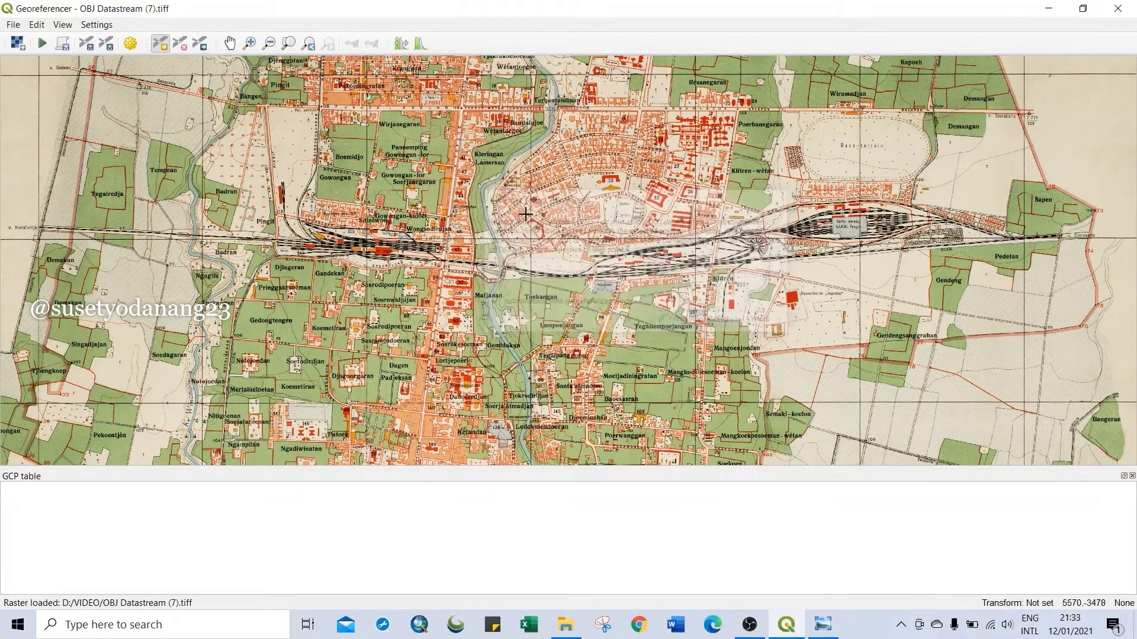
scroll(455, 203, "down", 5)
scroll(455, 204, "up", 5)
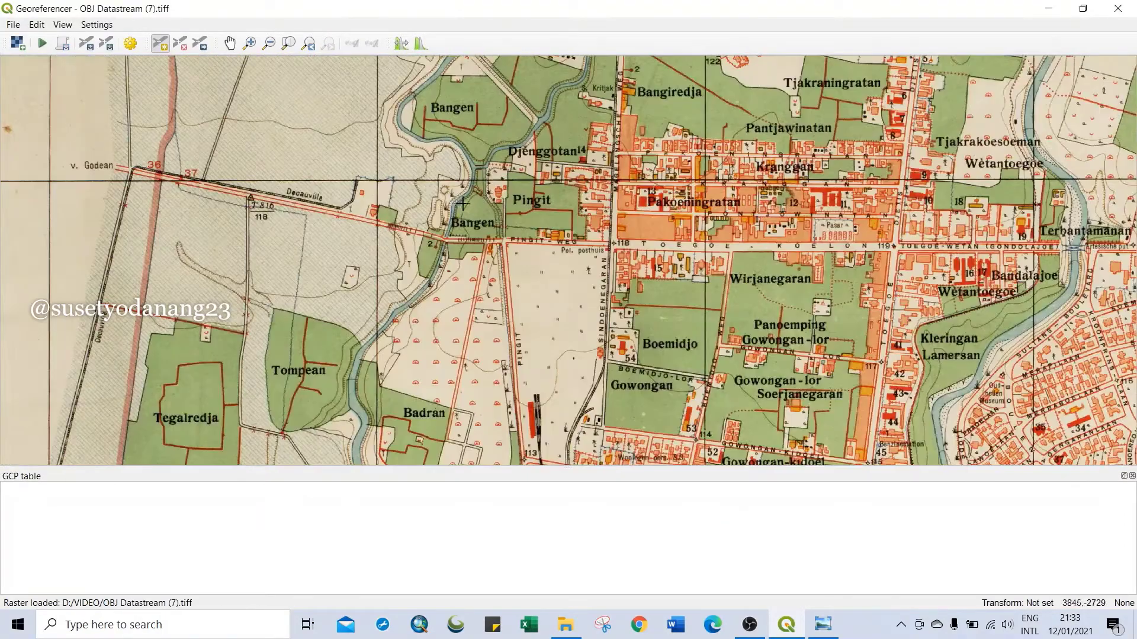
scroll(479, 222, "up", 3)
scroll(478, 222, "down", 3)
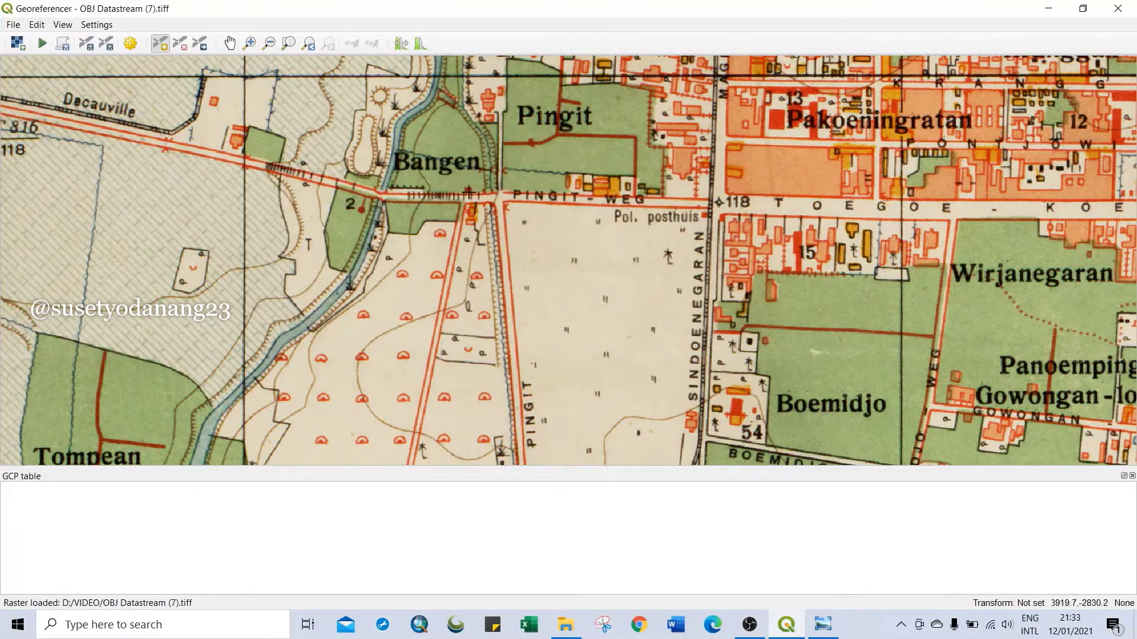
scroll(465, 201, "down", 2)
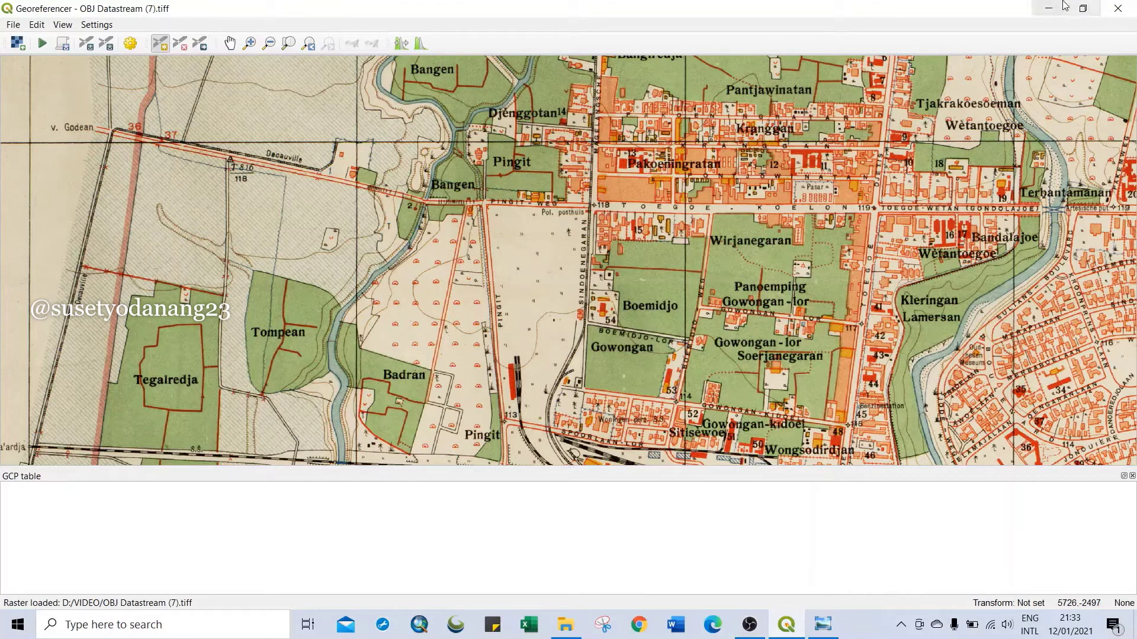
On the main QGIS map, open the GCP_UTM_coordinates attribute table and select the westernmost ground control point on the central east-west road.
left_click(1048, 9)
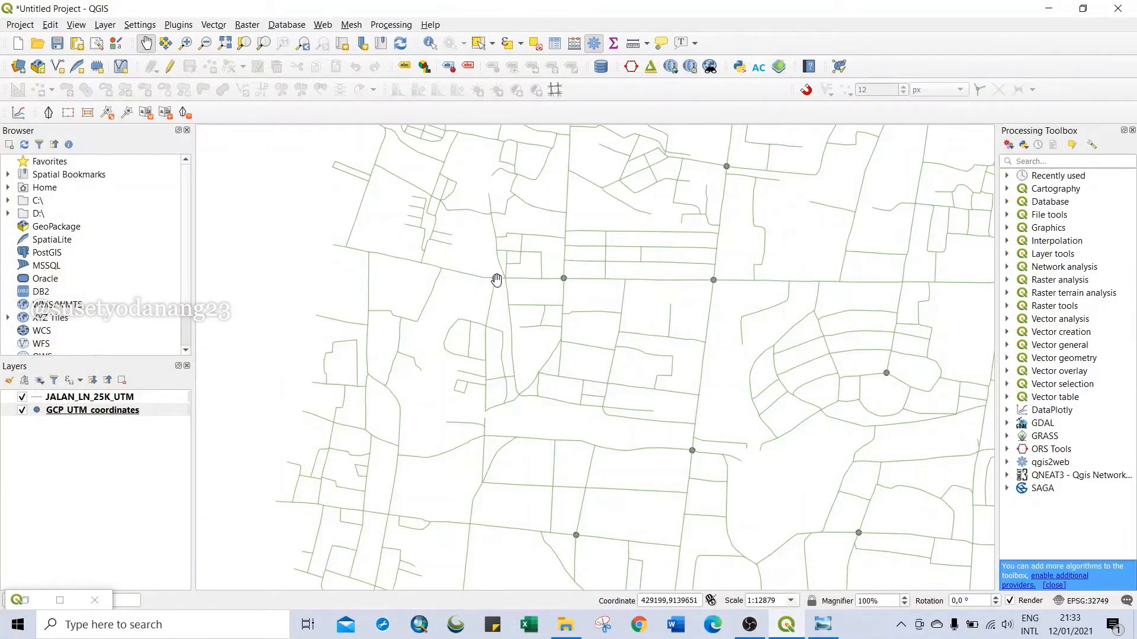
scroll(495, 288, "up", 1)
scroll(495, 288, "up", 1)
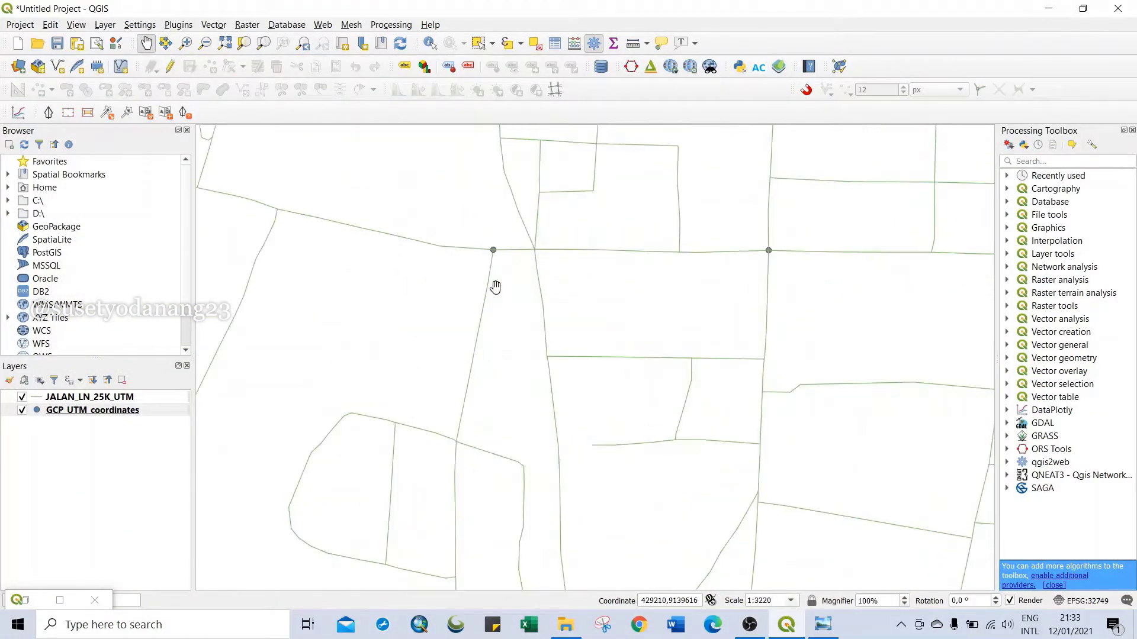
scroll(493, 266, "up", 1)
scroll(518, 314, "down", 2)
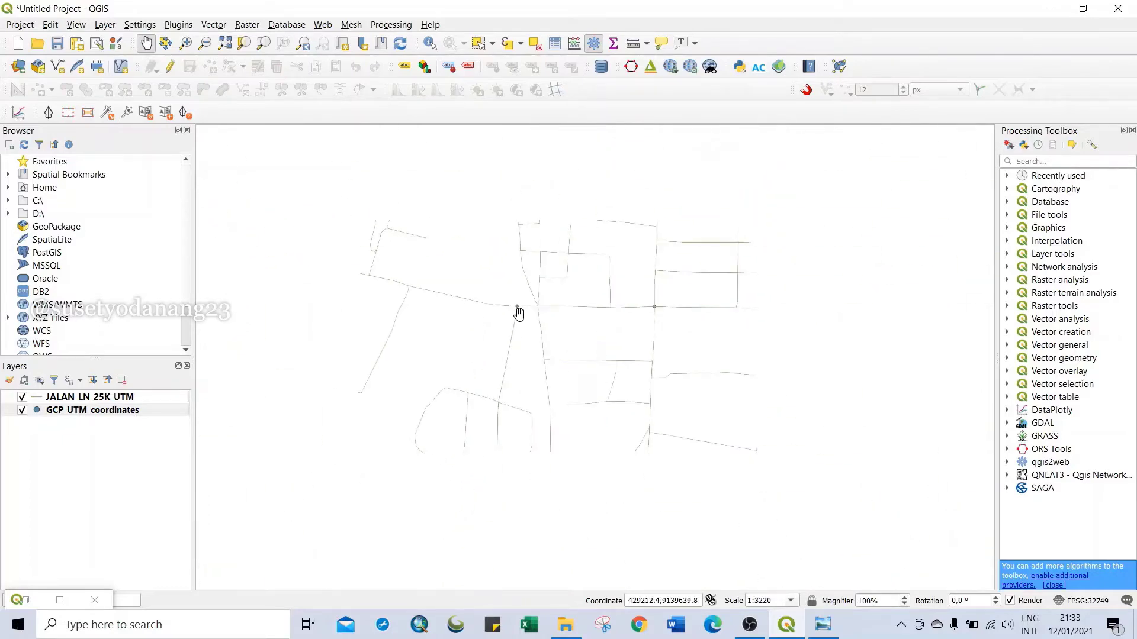
left_click(104, 415)
right_click(104, 416)
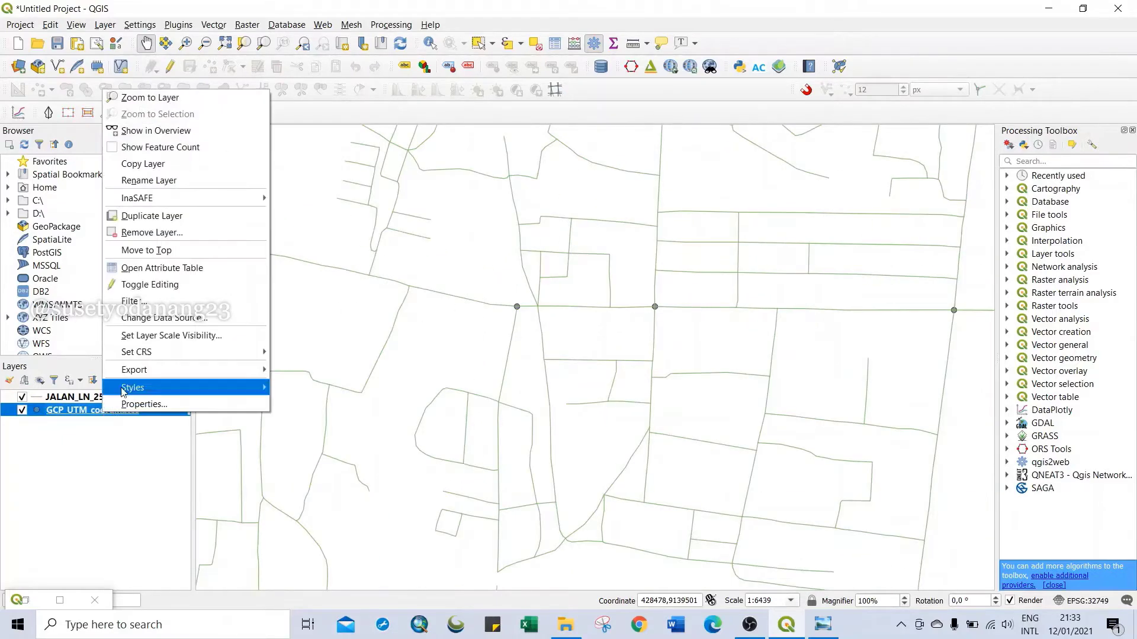
left_click(167, 271)
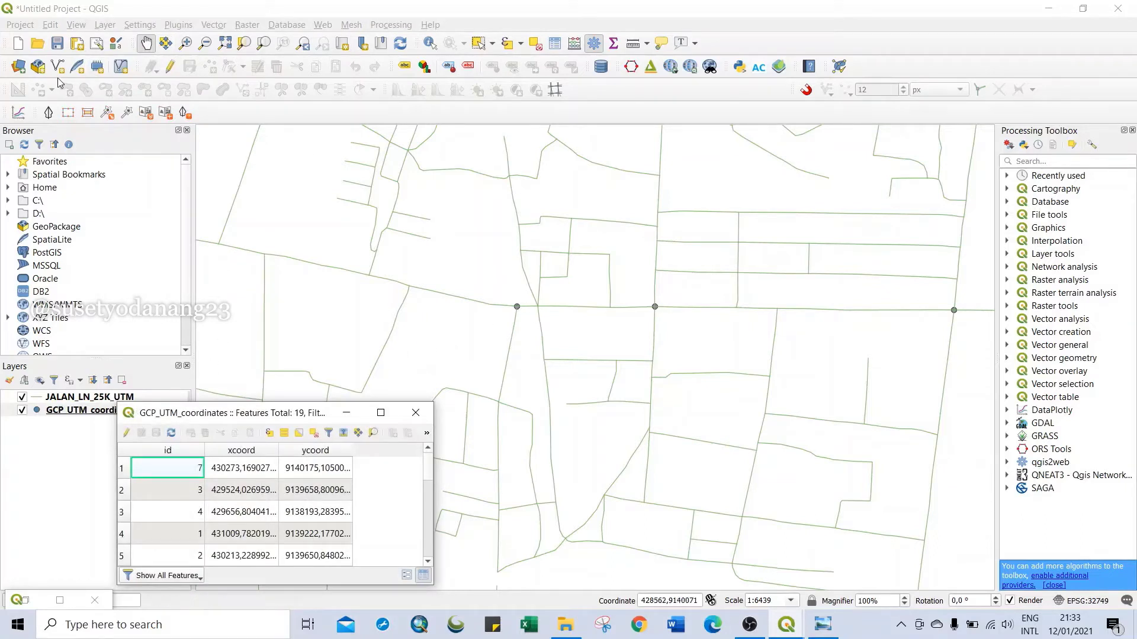
left_click(477, 42)
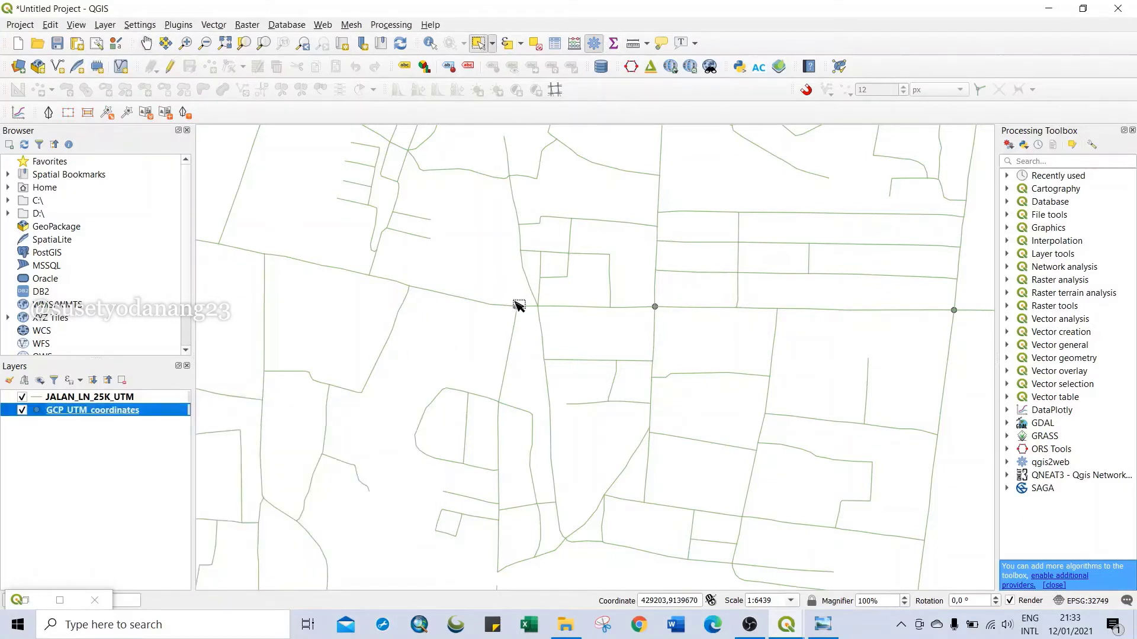
left_click(516, 305)
Locate the selected control point's row in the GCP_UTM_coordinates attribute table, reposition the table window, and select the row's xcoord cell.
right_click(98, 414)
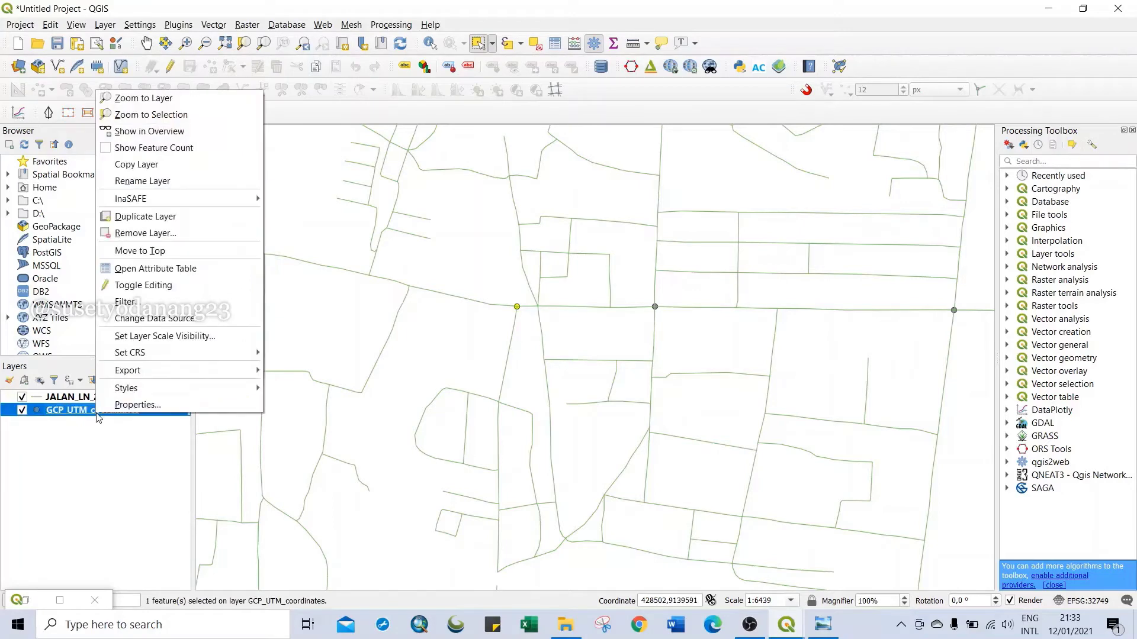
left_click(783, 627)
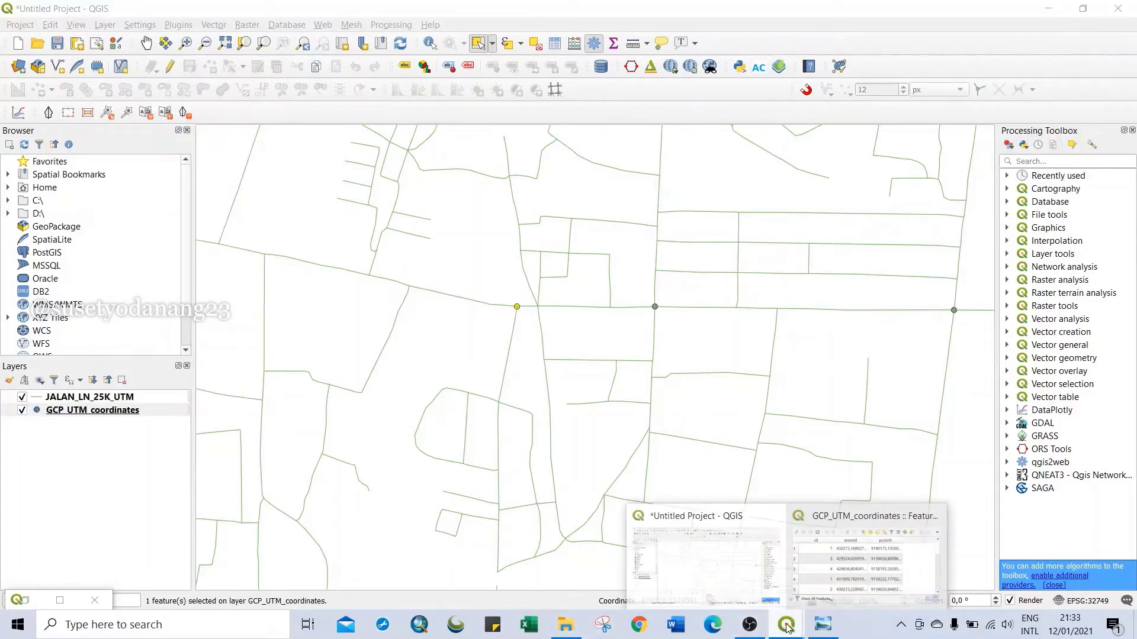
left_click(849, 592)
scroll(178, 530, "down", 2)
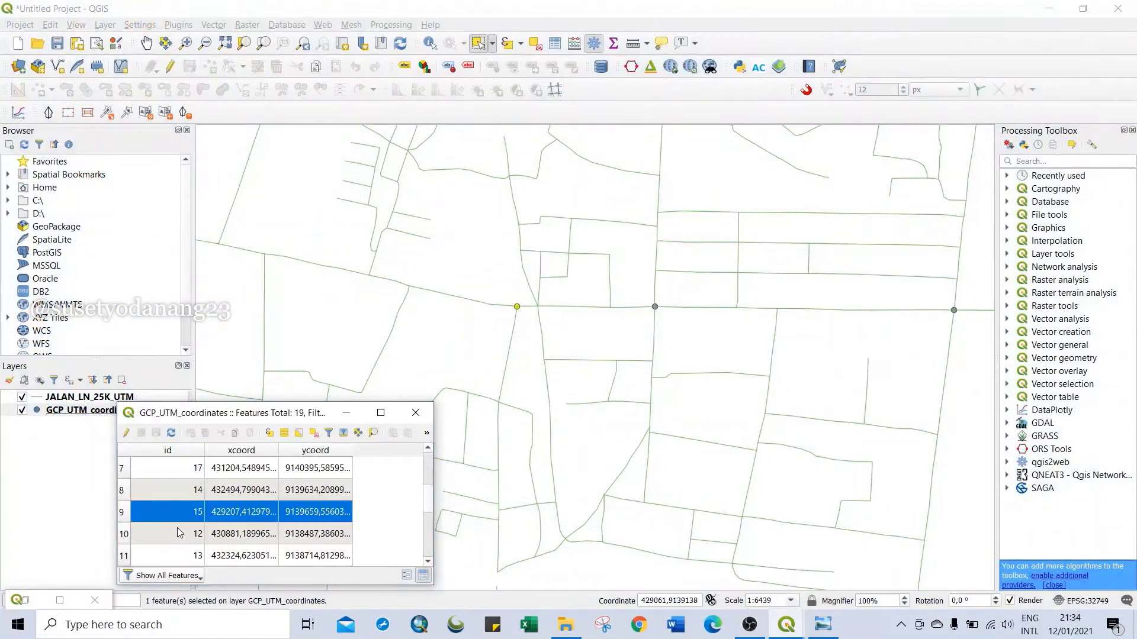
left_click_drag(259, 413, 168, 337)
left_click(157, 437)
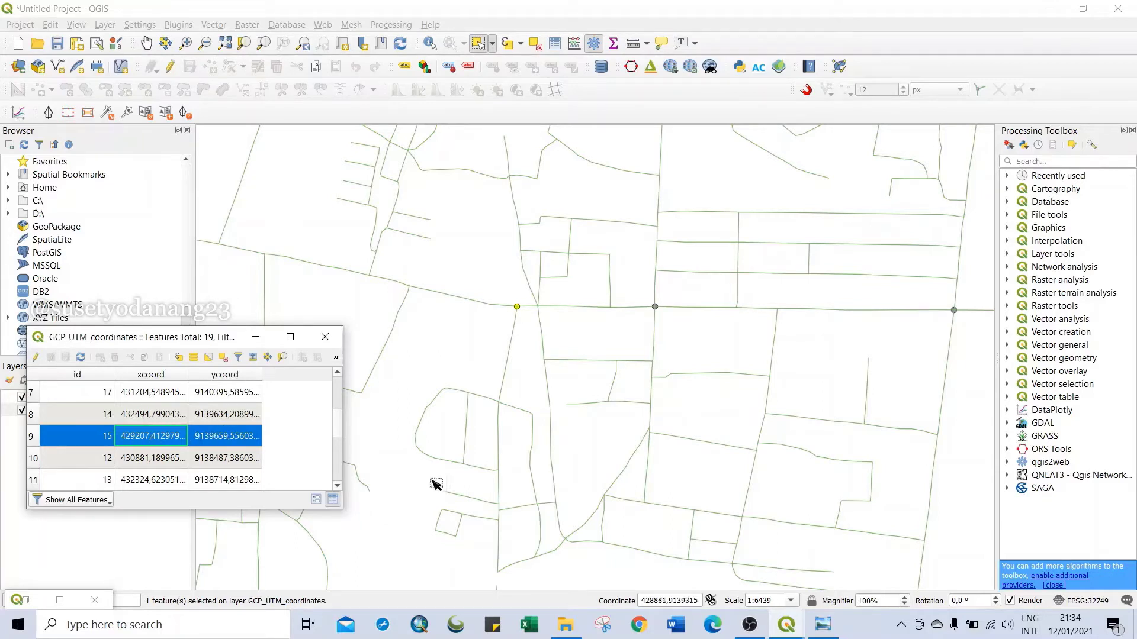
Return to the Georeferencer and place a control point at the road junction on the scanned map just southeast of the Bangen label.
left_click(790, 625)
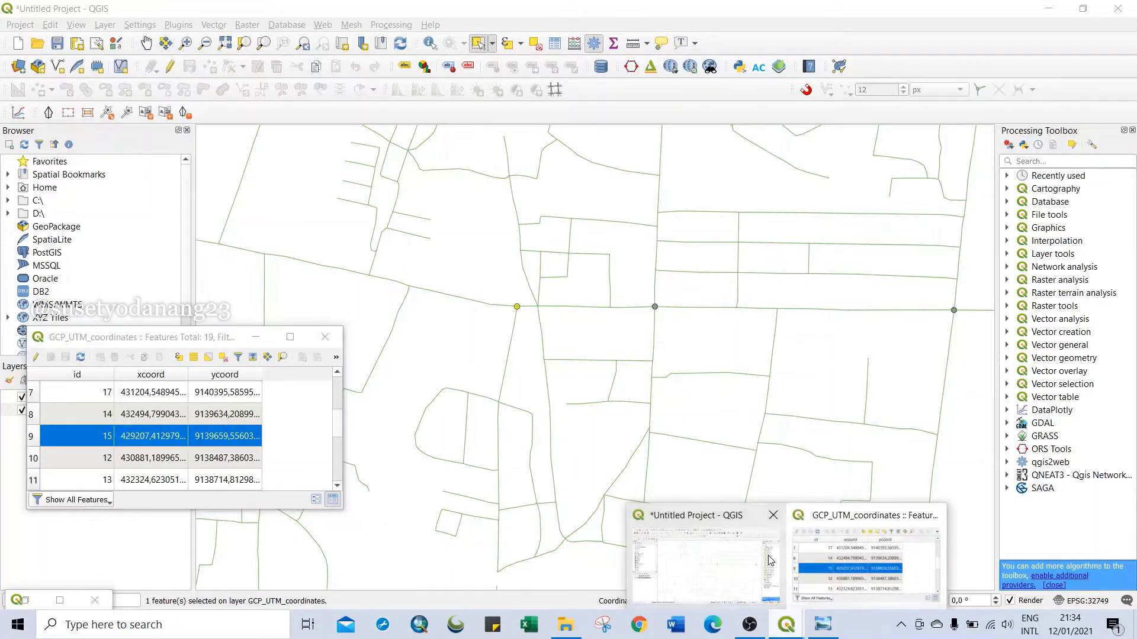
left_click(59, 600)
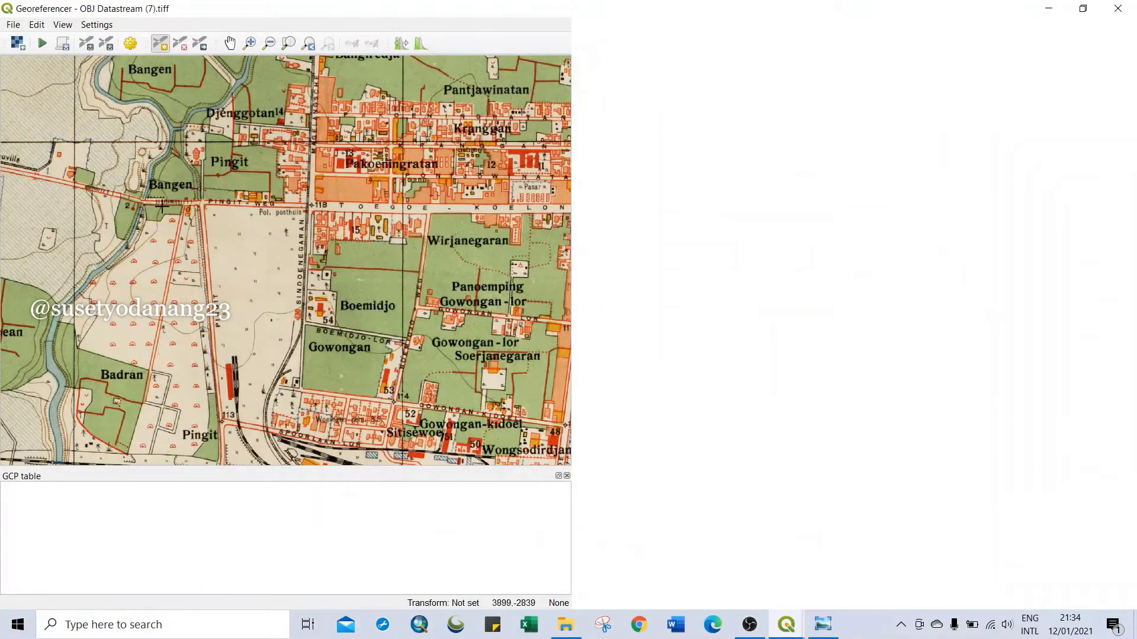
scroll(177, 201, "up", 4)
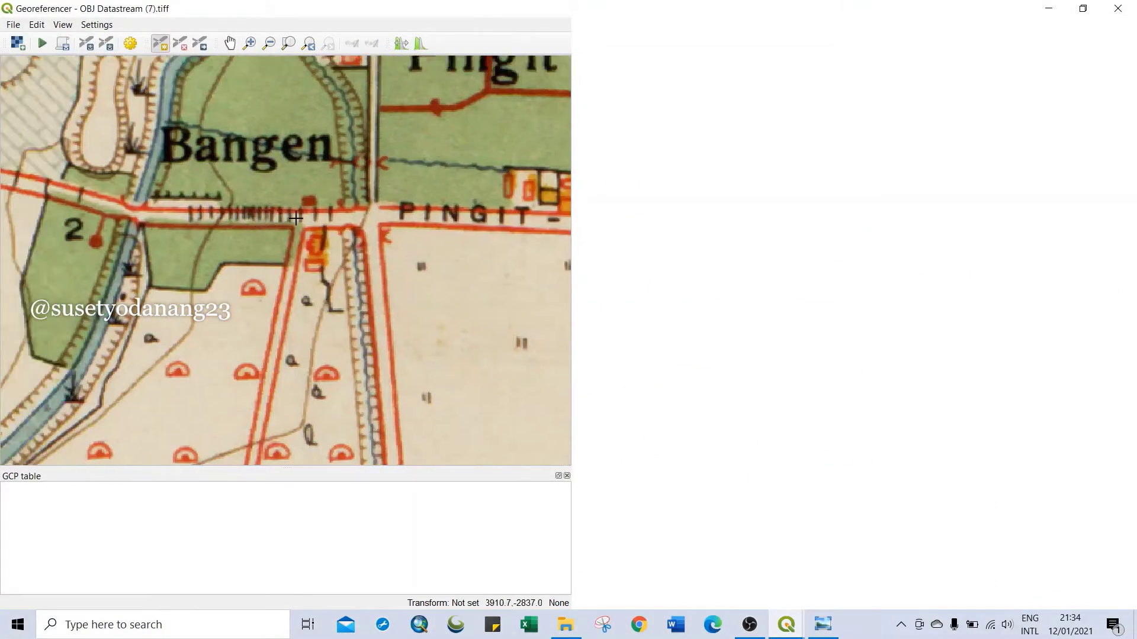
left_click(298, 220)
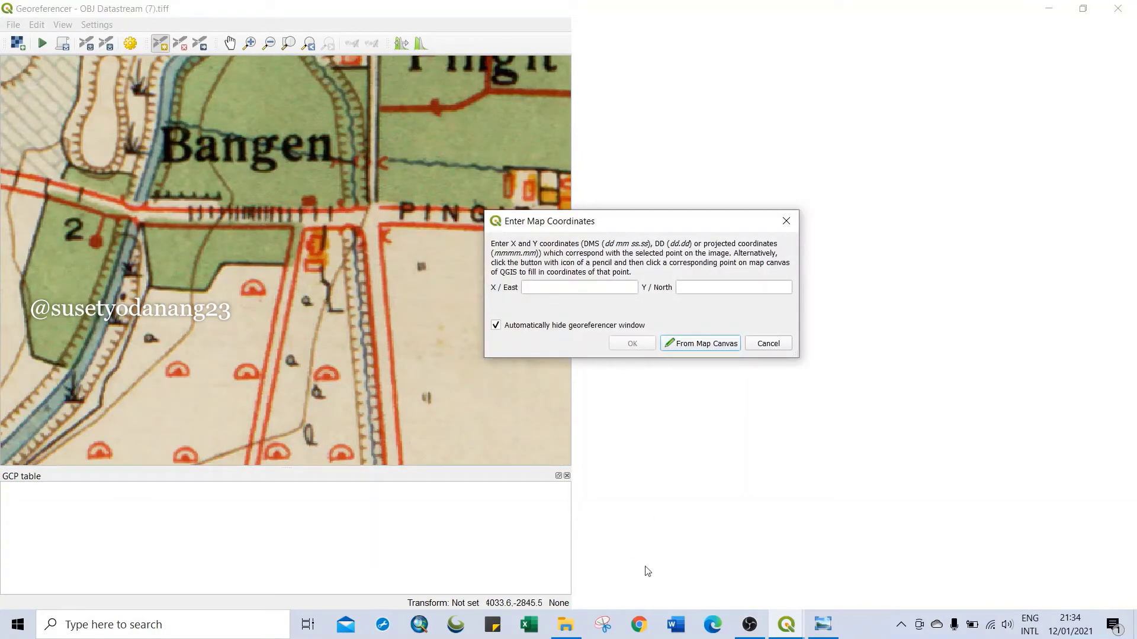
Copy the xcoord of point id 15 into X / East, using a decimal point: 429207.412979431624990.
mouse_move(790, 627)
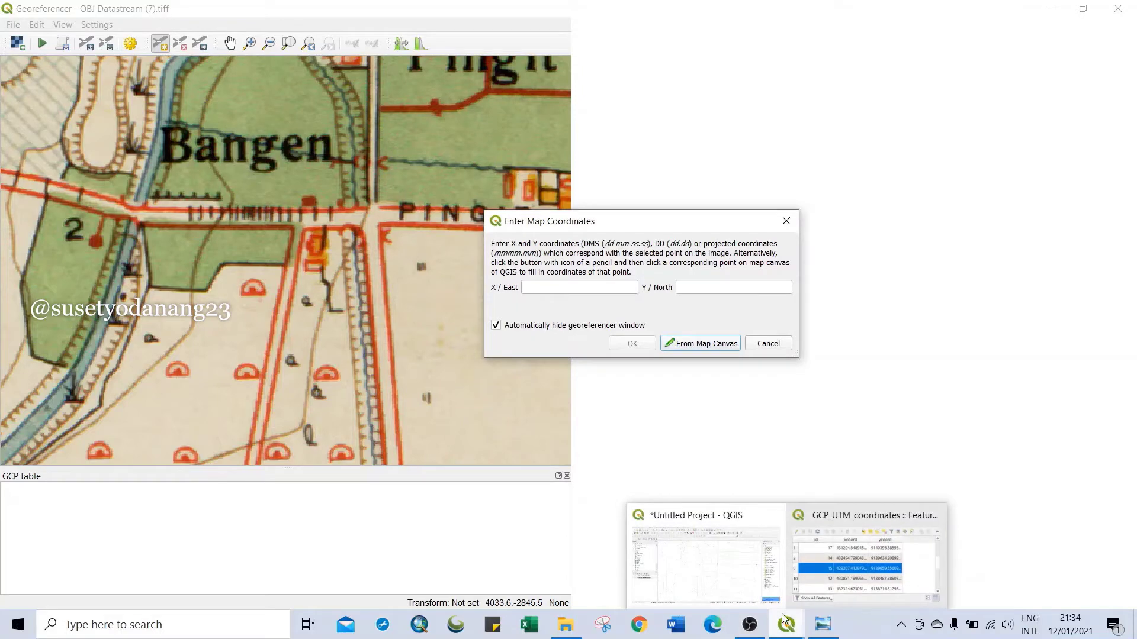
left_click(862, 565)
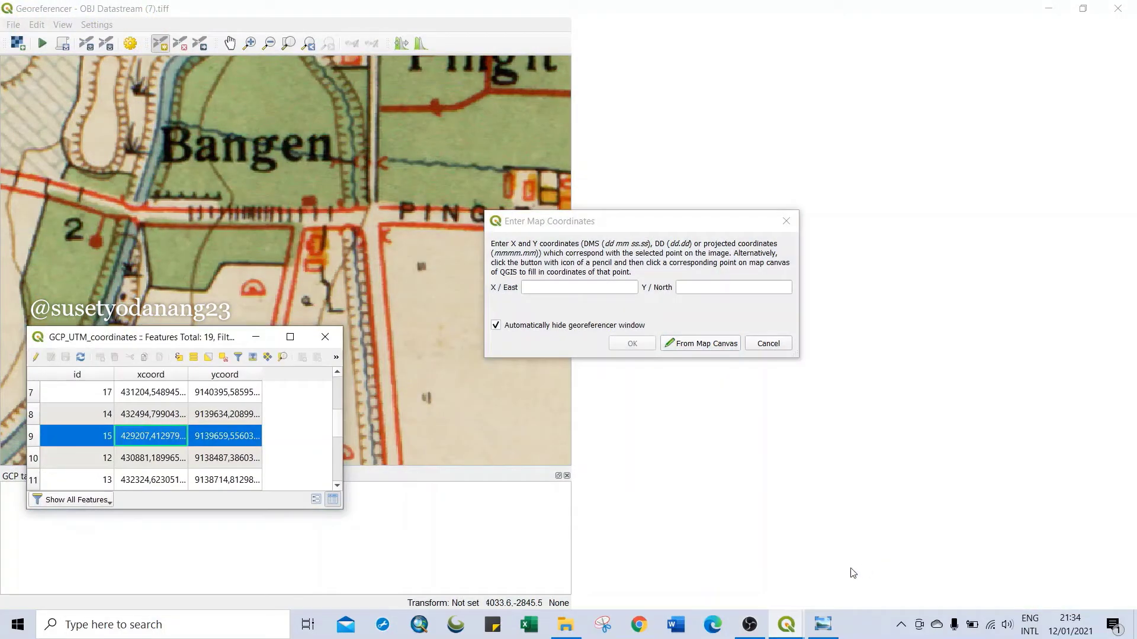
right_click(165, 437)
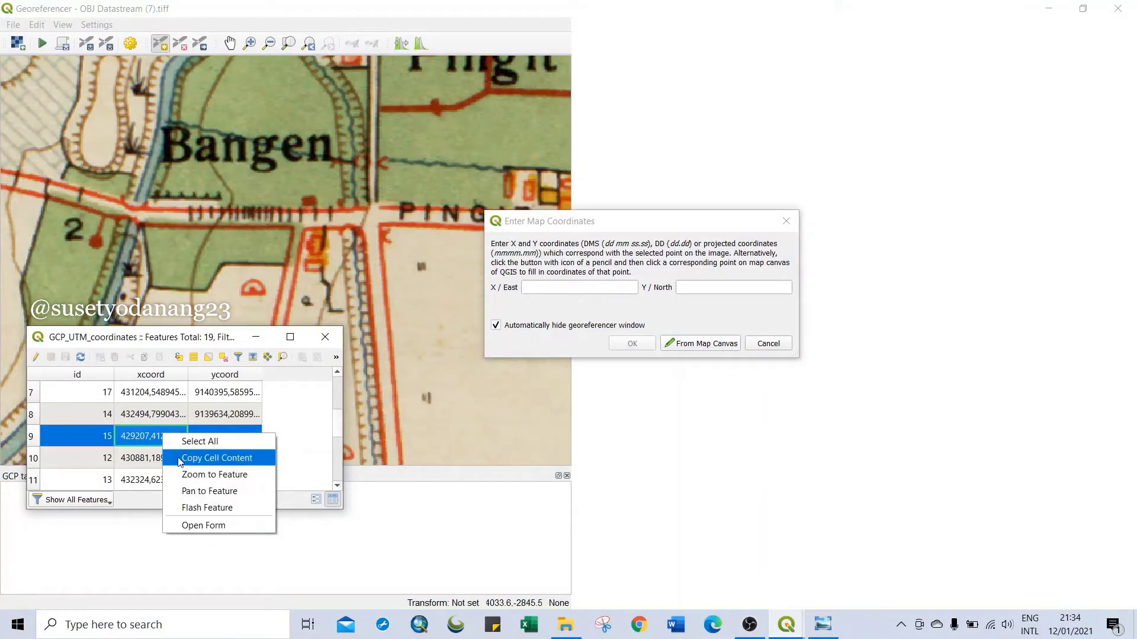
left_click(180, 459)
left_click(554, 289)
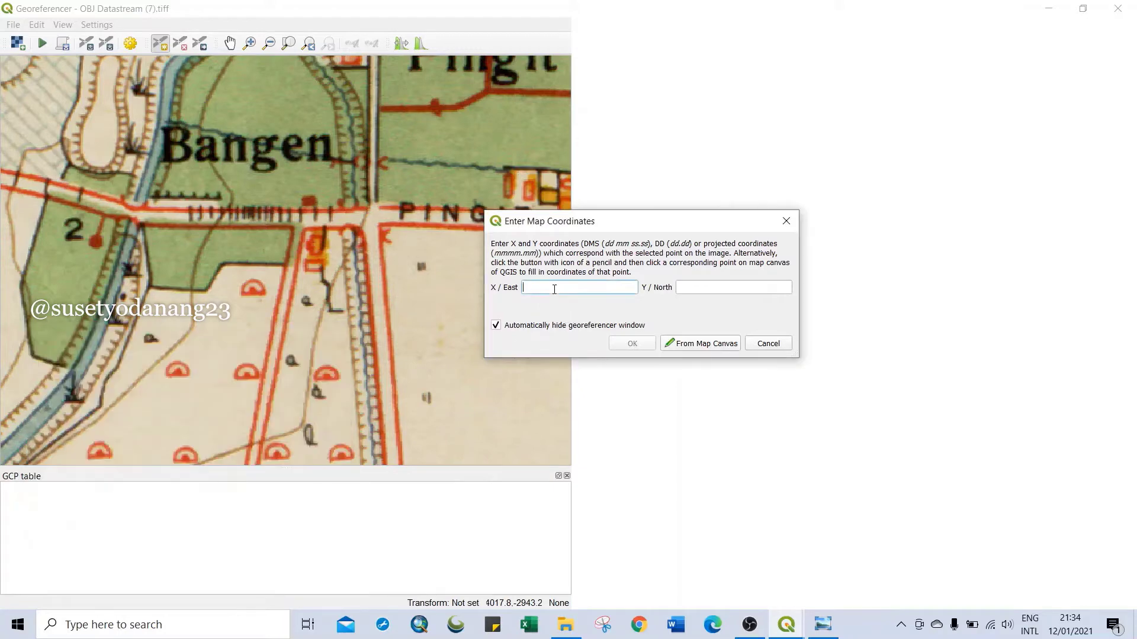
key("ctrl+v")
key("BackSpace")
type(".")
Copy the ycoord of point id 15 into Y / North as 9139659.556037899106741 and confirm the map coordinates.
key("alt+Tab")
right_click(231, 435)
left_click(279, 462)
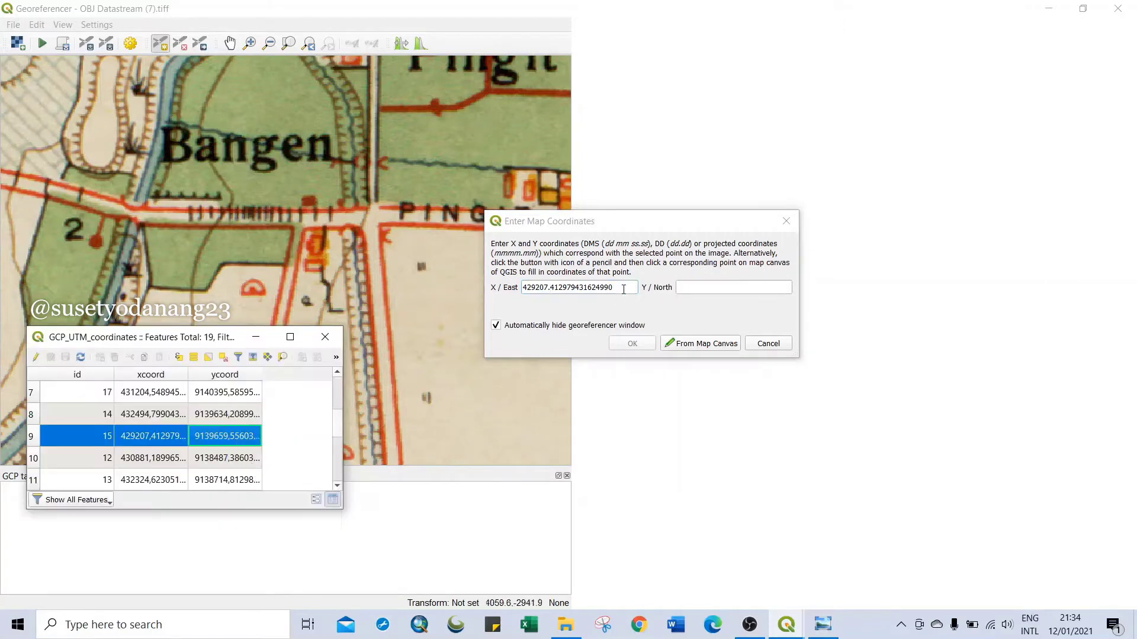
left_click(696, 291)
key("ctrl+v")
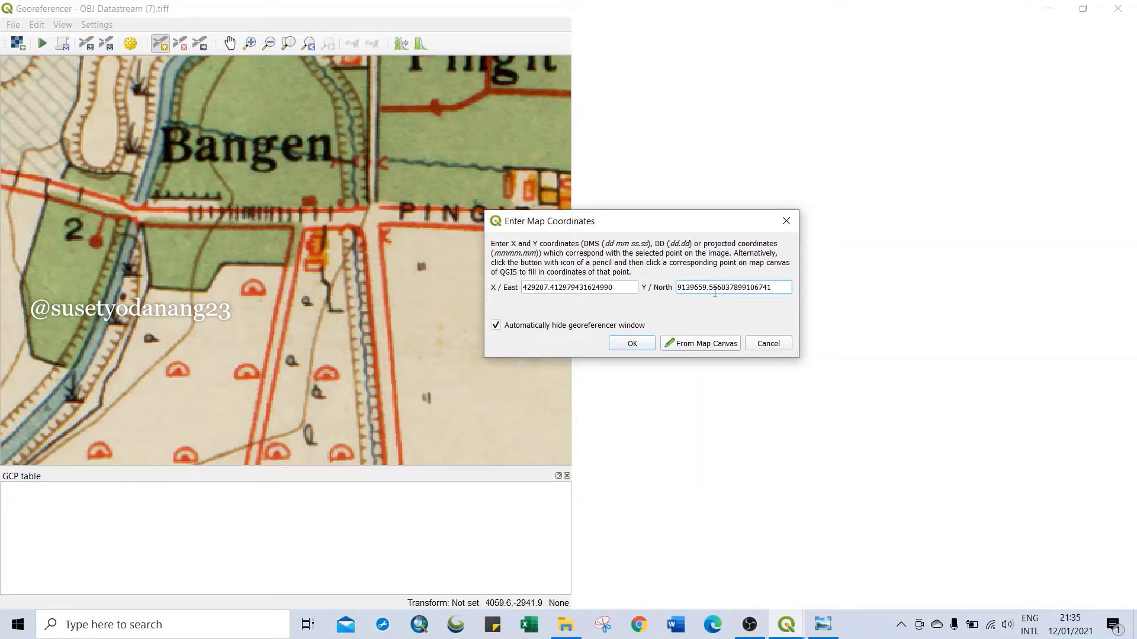
left_click(632, 344)
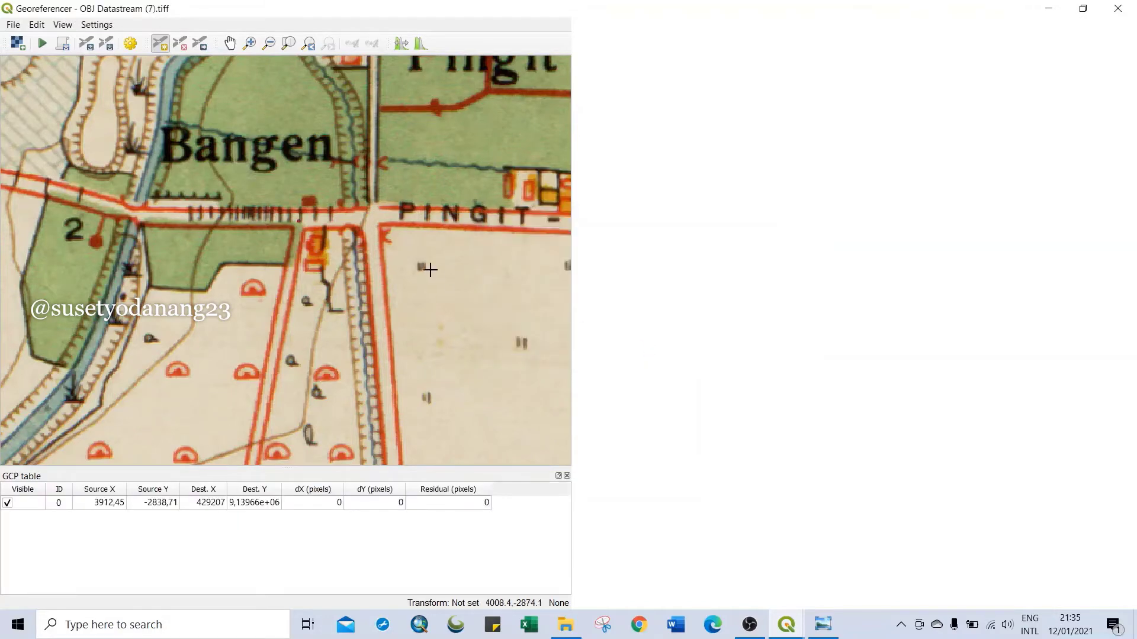
Examine the control point location at the Bangen and Pingit-Weg junction against the wider scanned map in the Georeferencer.
scroll(430, 269, "down", 4)
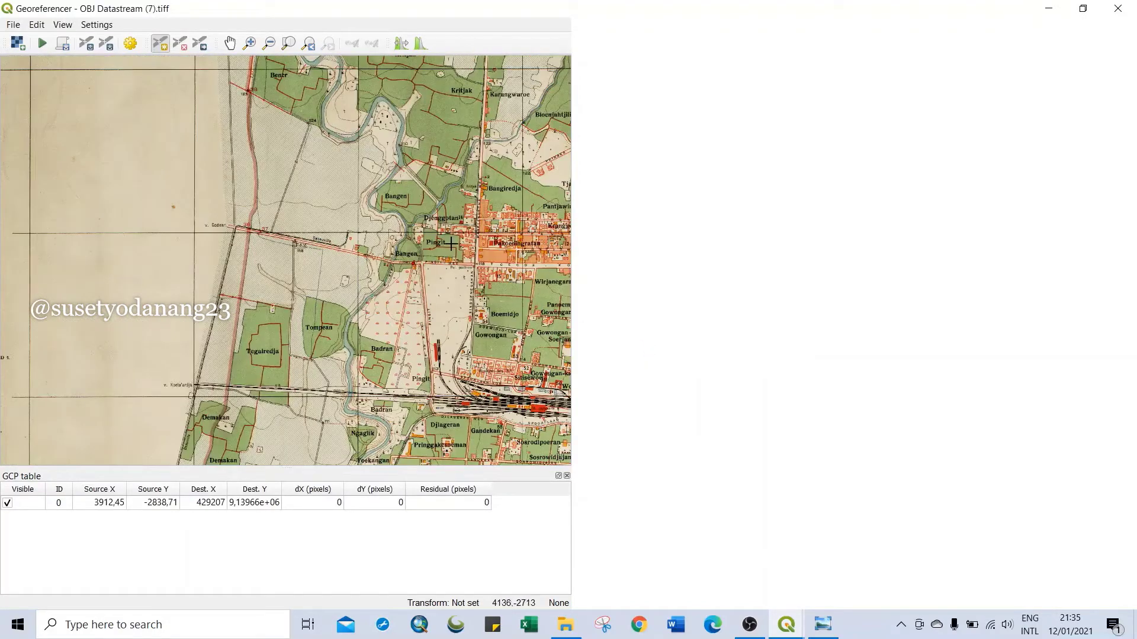
scroll(450, 243, "up", 5)
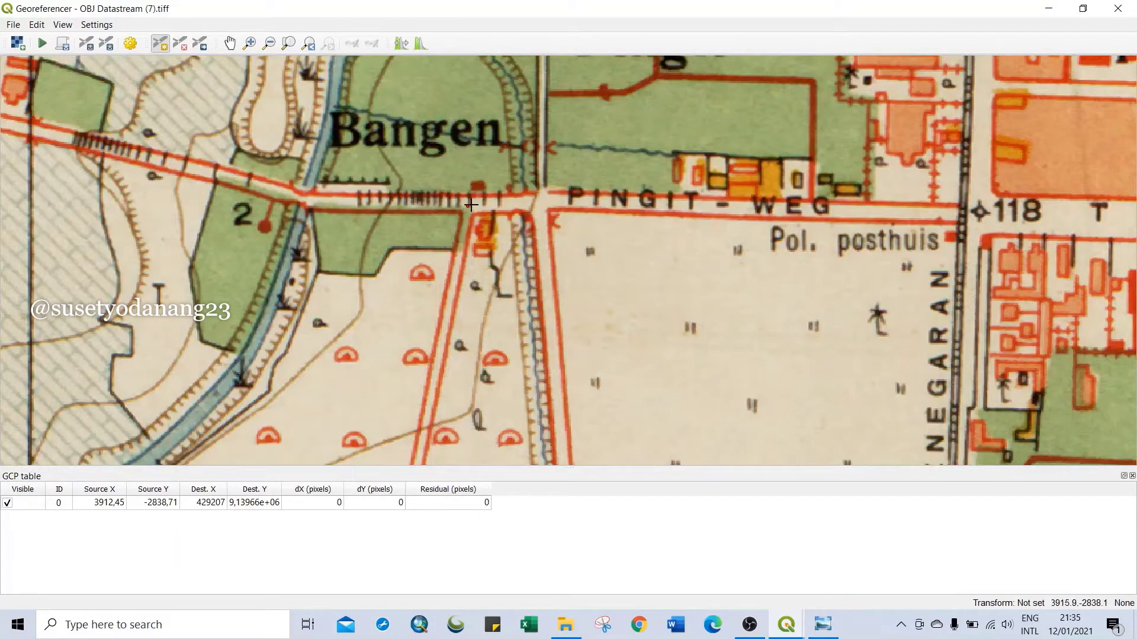
scroll(471, 205, "up", 2)
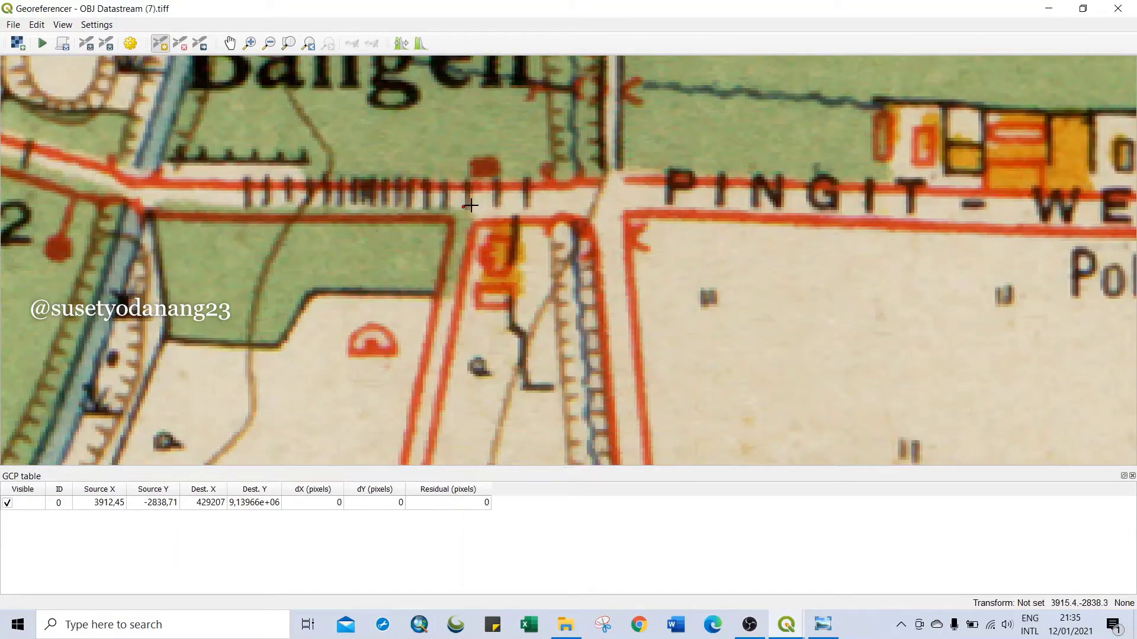
left_click_drag(471, 205, 481, 220)
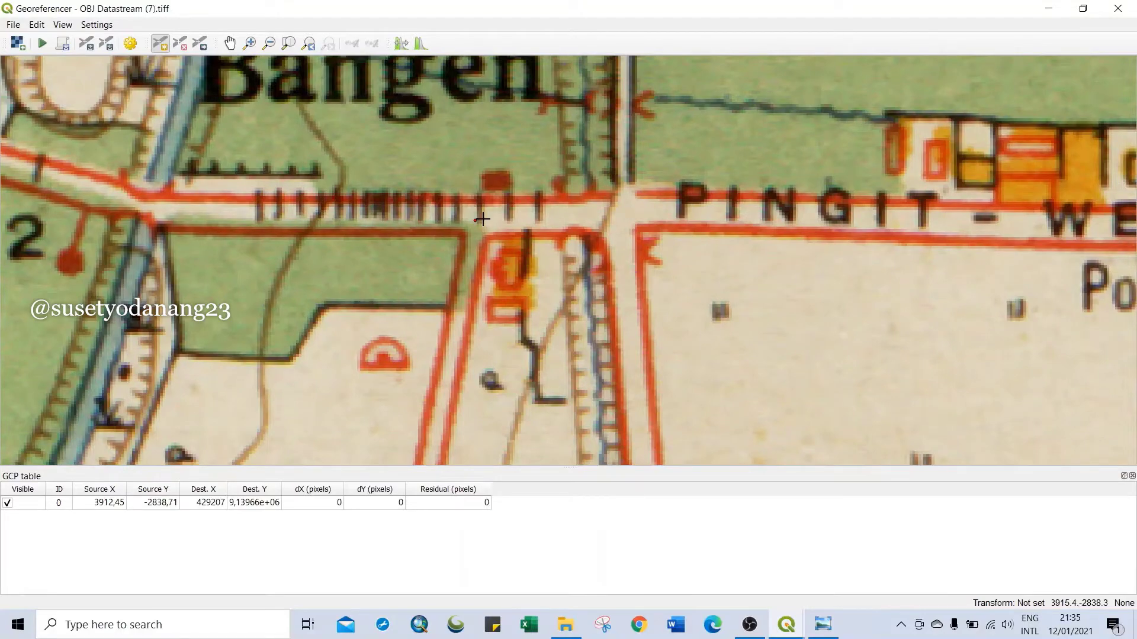
scroll(482, 220, "down", 8)
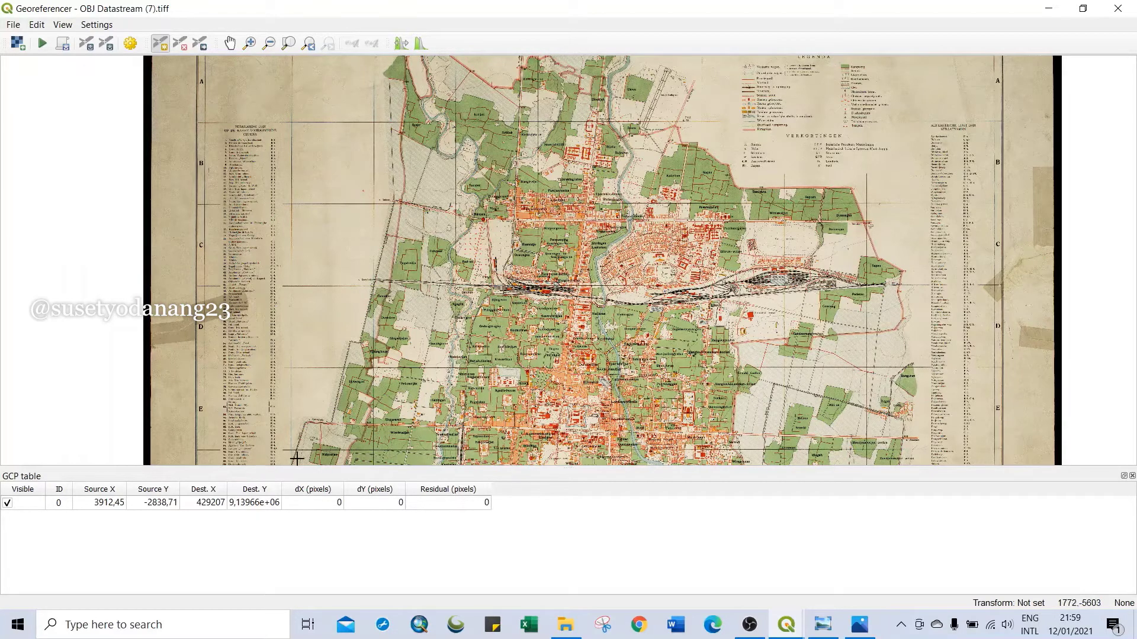
scroll(483, 220, "up", 4)
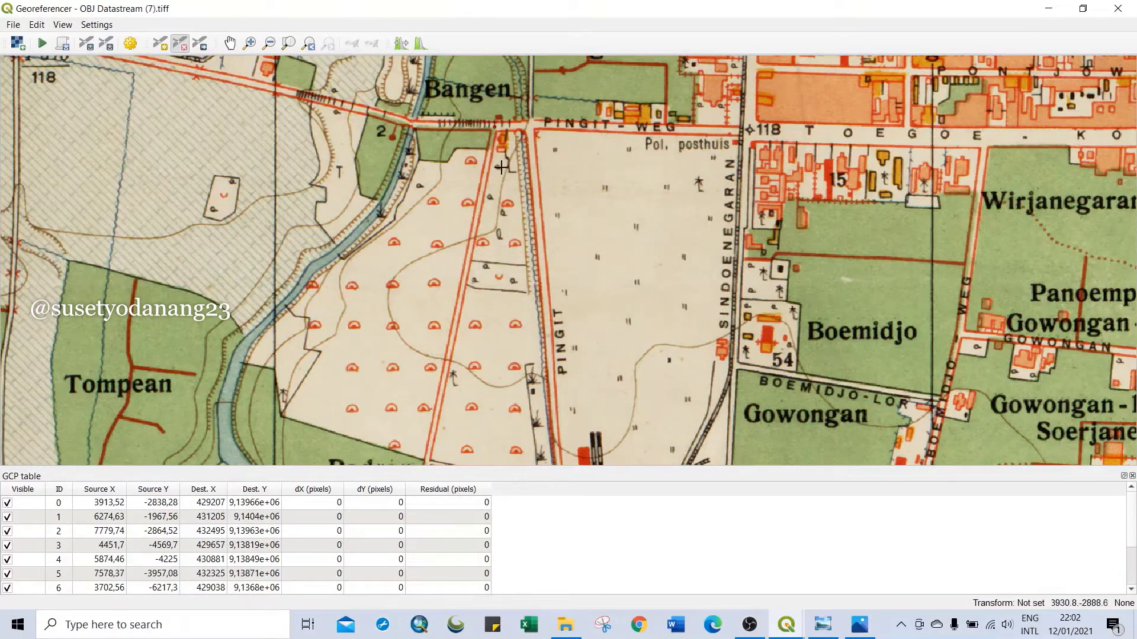
scroll(502, 171, "down", 3)
scroll(494, 221, "up", 3)
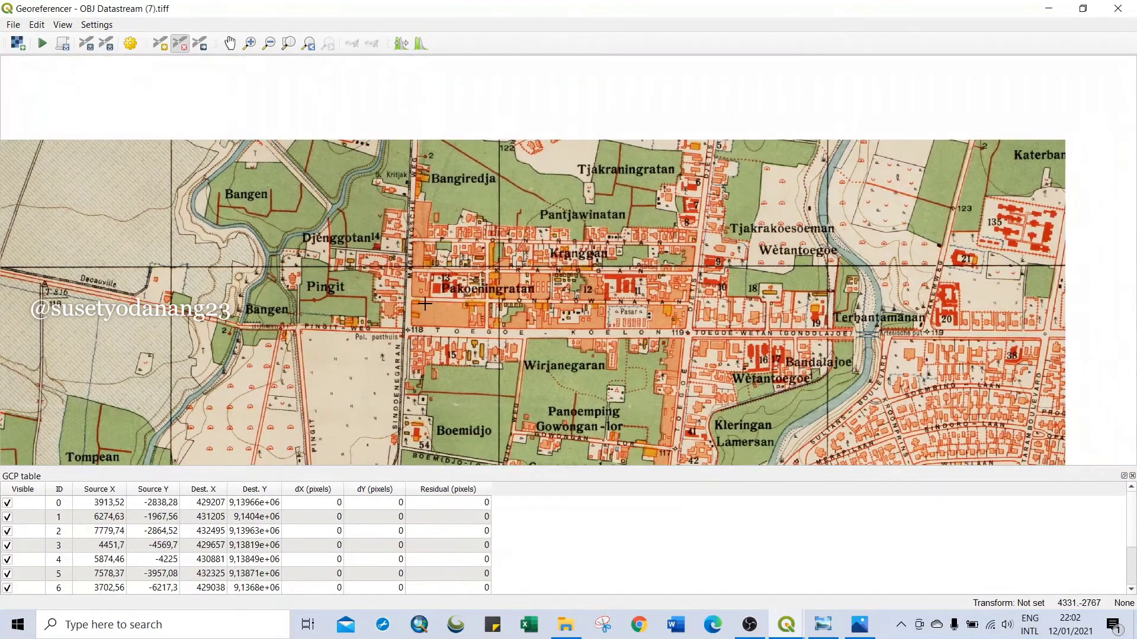
scroll(271, 324, "down", 3)
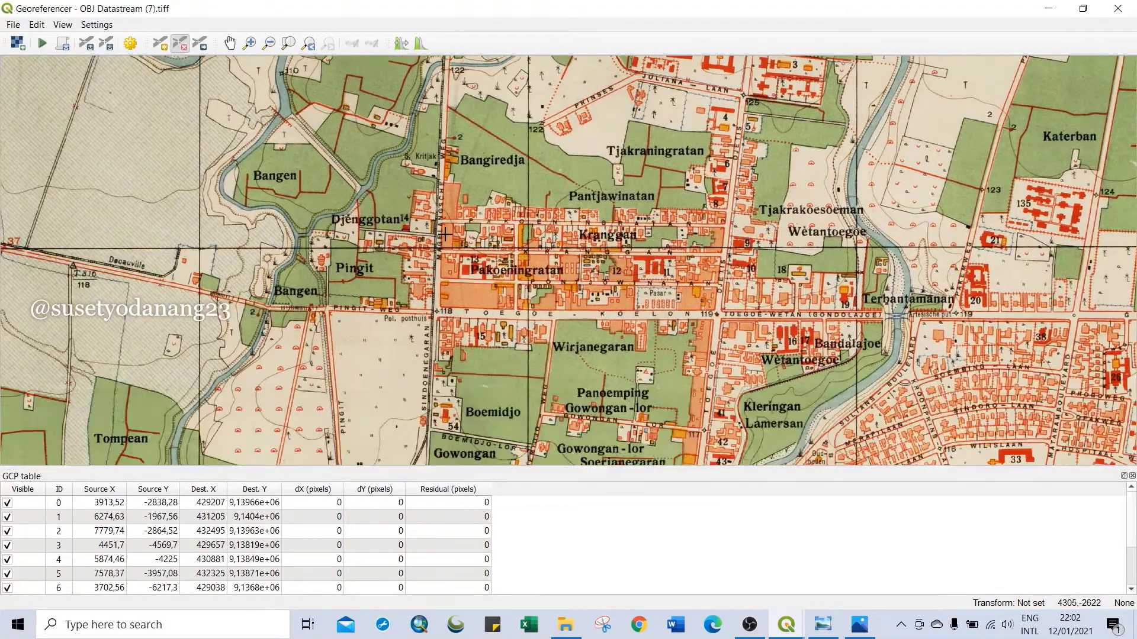
scroll(418, 307, "up", 4)
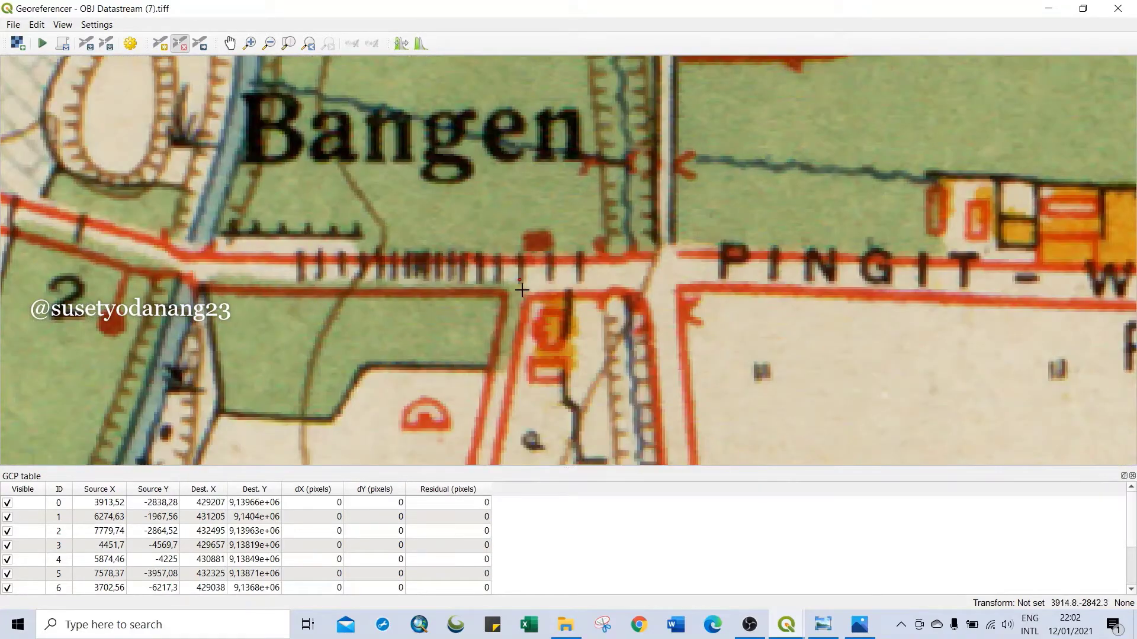
Examine the placed control points across the northern part of the scanned map, from Bangen past Sagan to the Demangan junction and Gendeng.
scroll(515, 276, "down", 3)
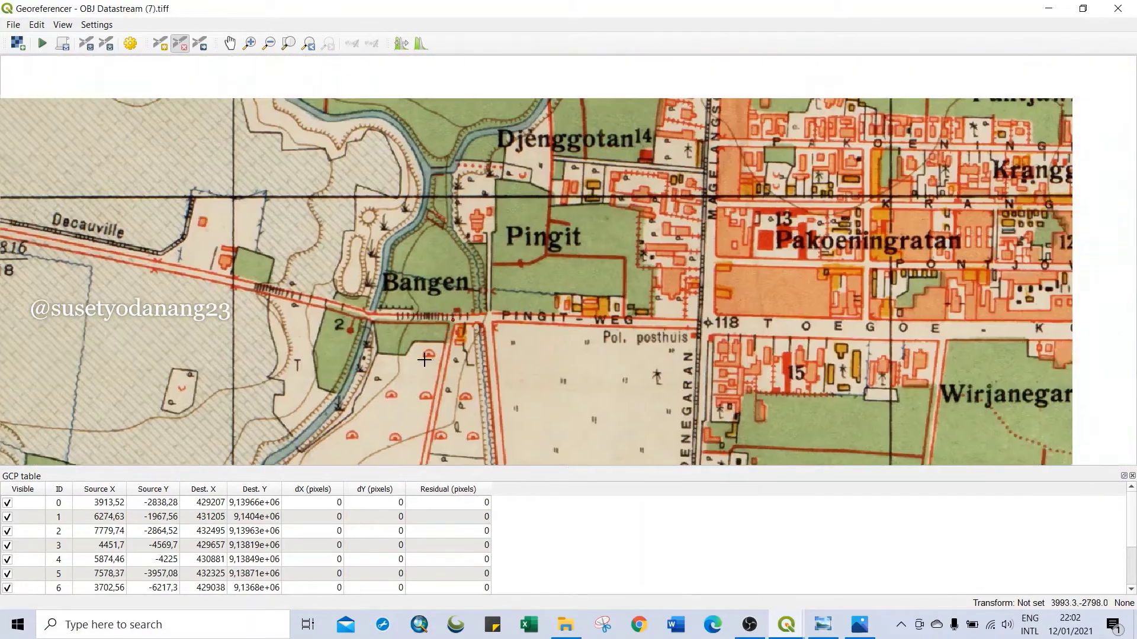
scroll(572, 290, "down", 2)
scroll(572, 290, "down", 4)
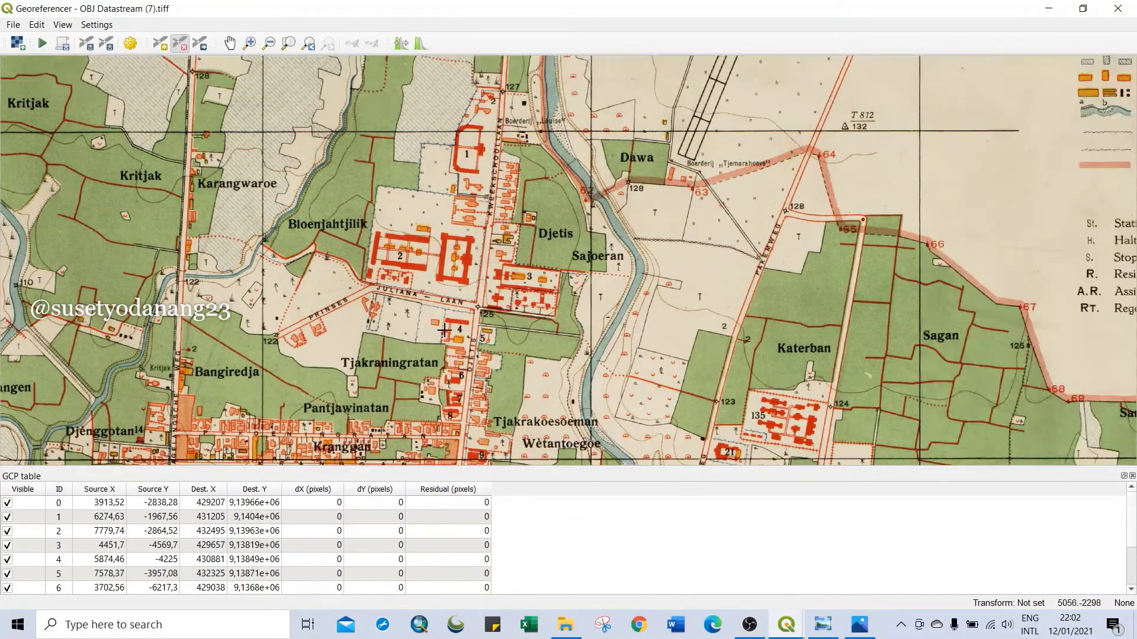
scroll(561, 221, "up", 3)
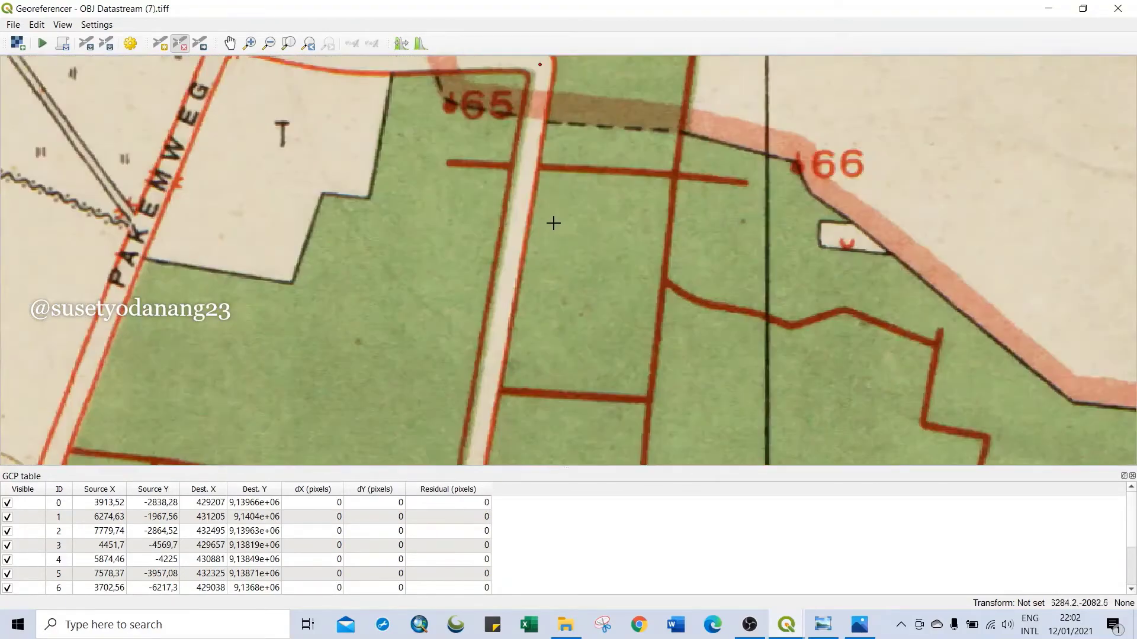
scroll(579, 228, "down", 5)
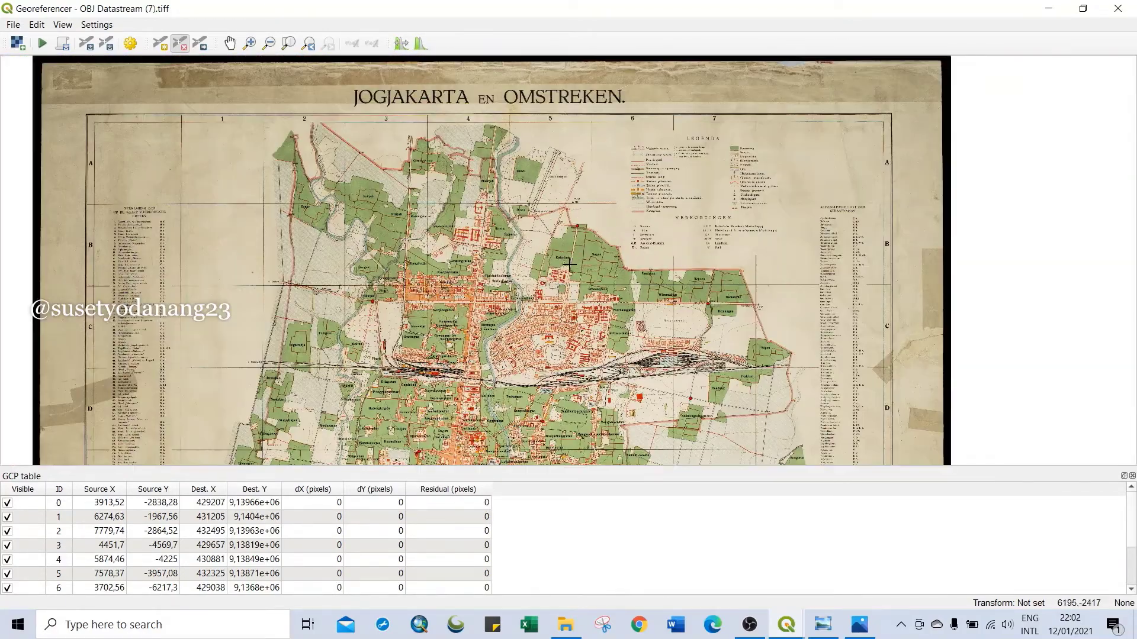
scroll(621, 190, "up", 4)
scroll(621, 190, "up", 1)
scroll(544, 256, "down", 6)
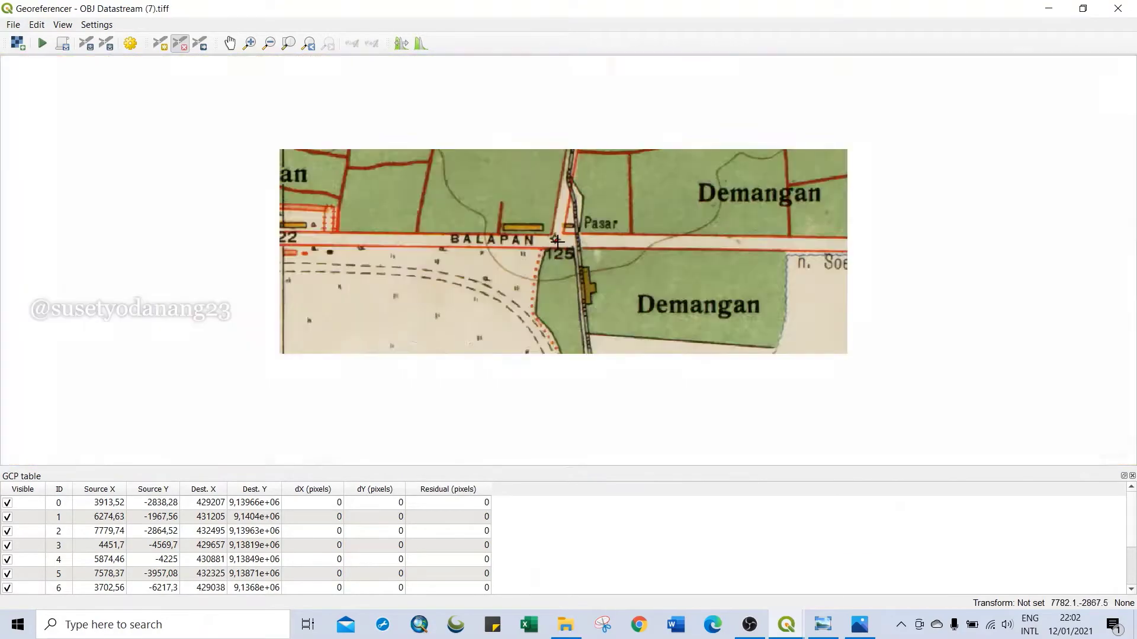
scroll(522, 287, "up", 6)
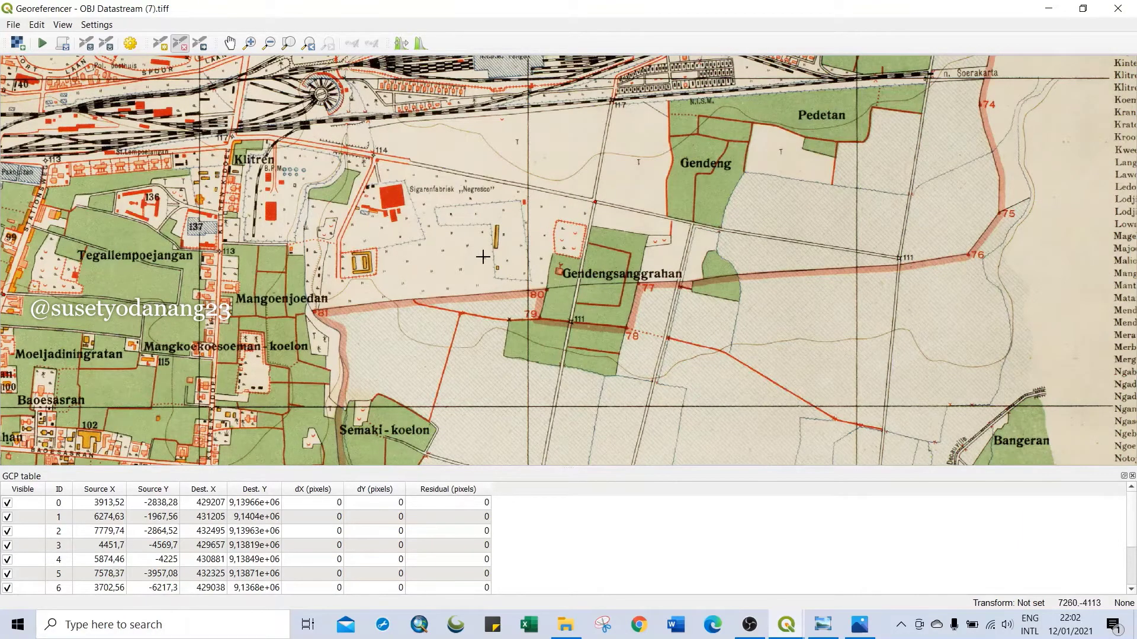
scroll(482, 257, "down", 4)
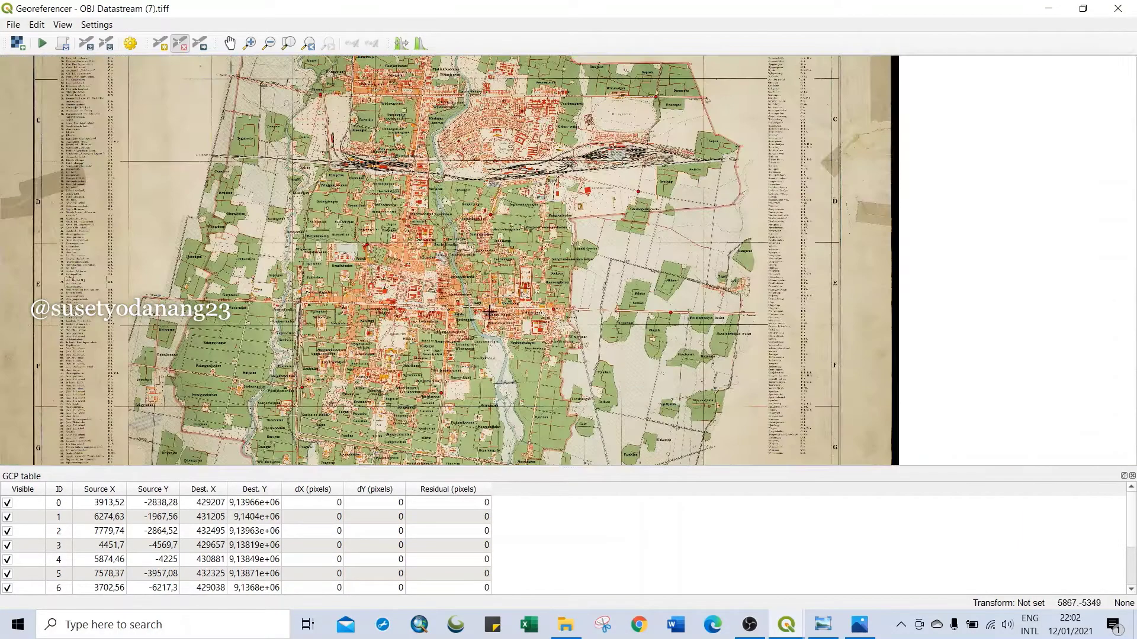
Examine the control points in the southern and eastern parts of the scanned map, and review the listed entries in the GCP table.
left_click_drag(489, 312, 620, 90)
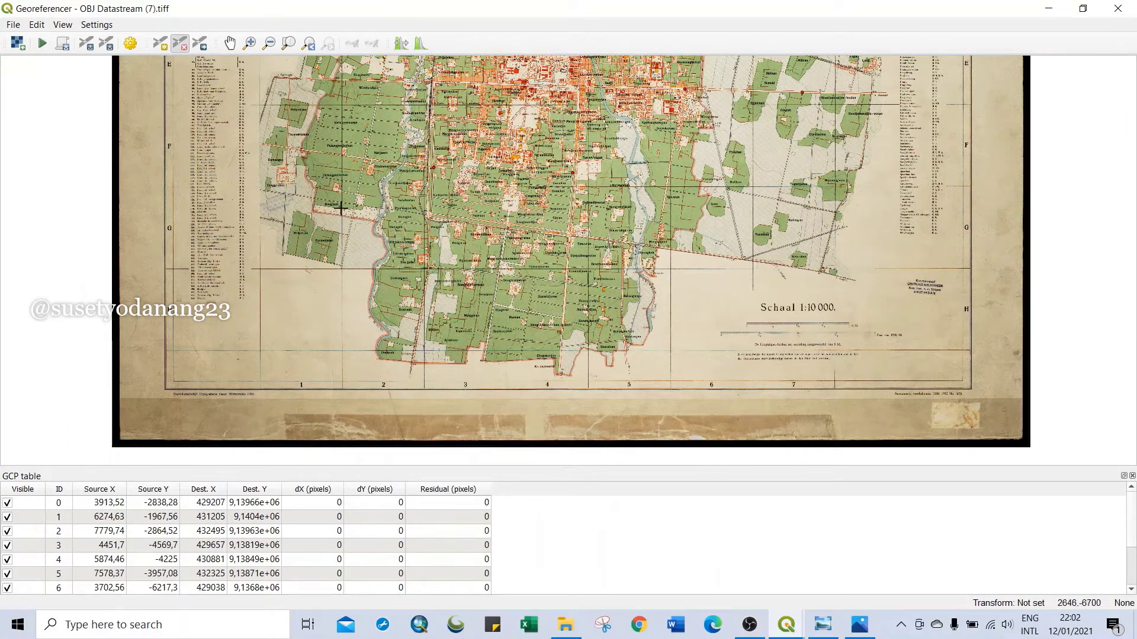
left_click_drag(372, 201, 360, 245)
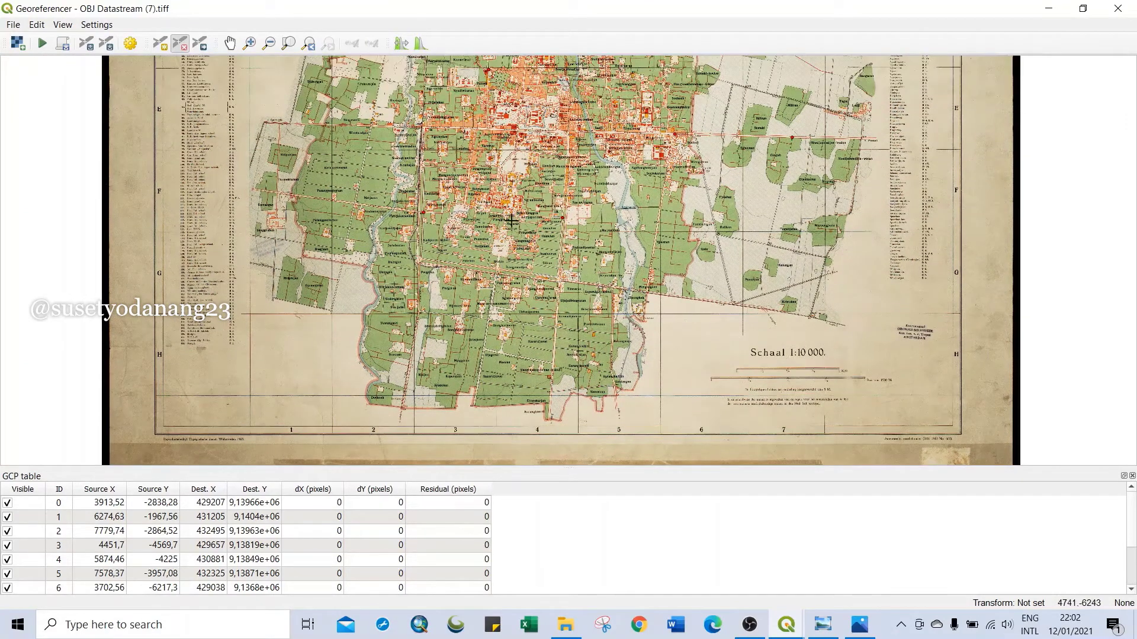
scroll(510, 220, "up", 1)
scroll(691, 270, "up", 3)
left_click_drag(691, 270, 527, 308)
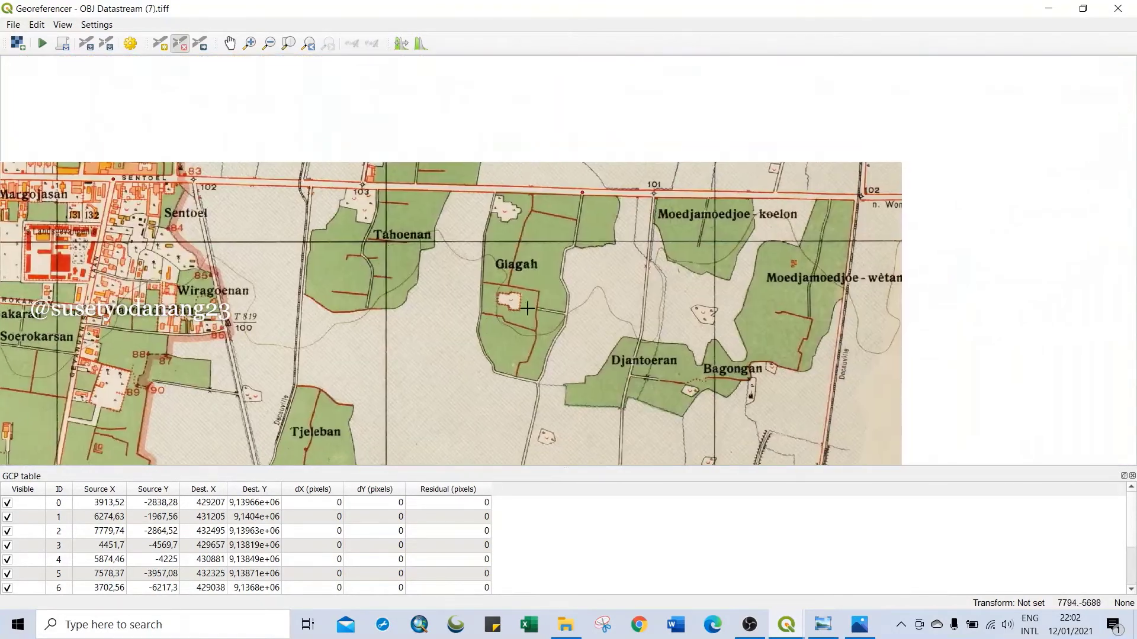
scroll(632, 200, "down", 1)
scroll(611, 195, "up", 1)
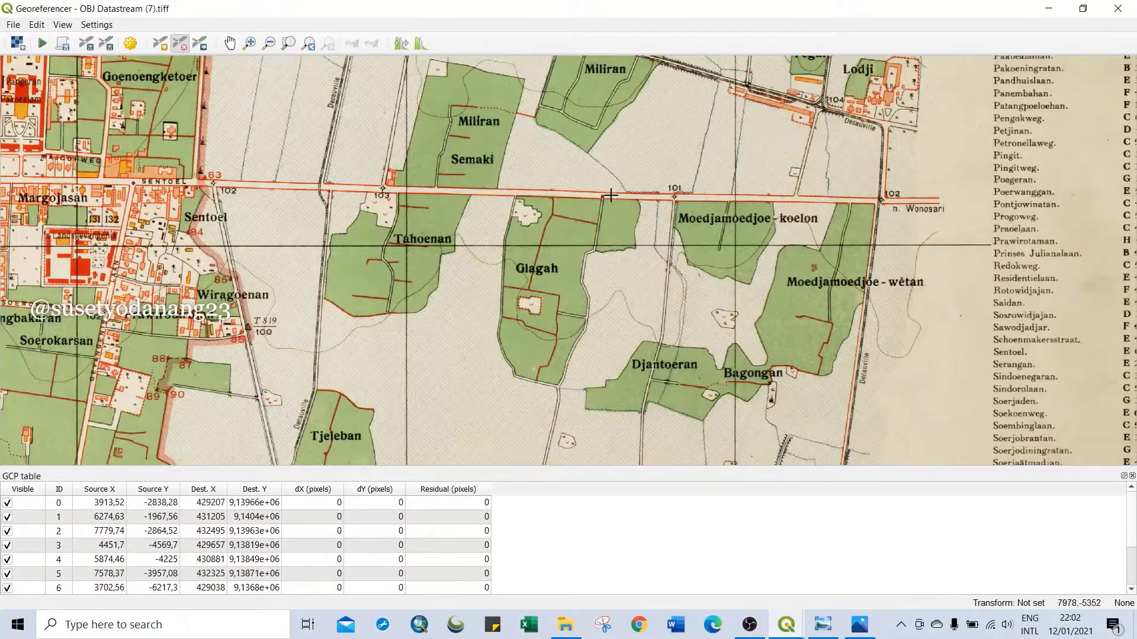
scroll(610, 196, "down", 4)
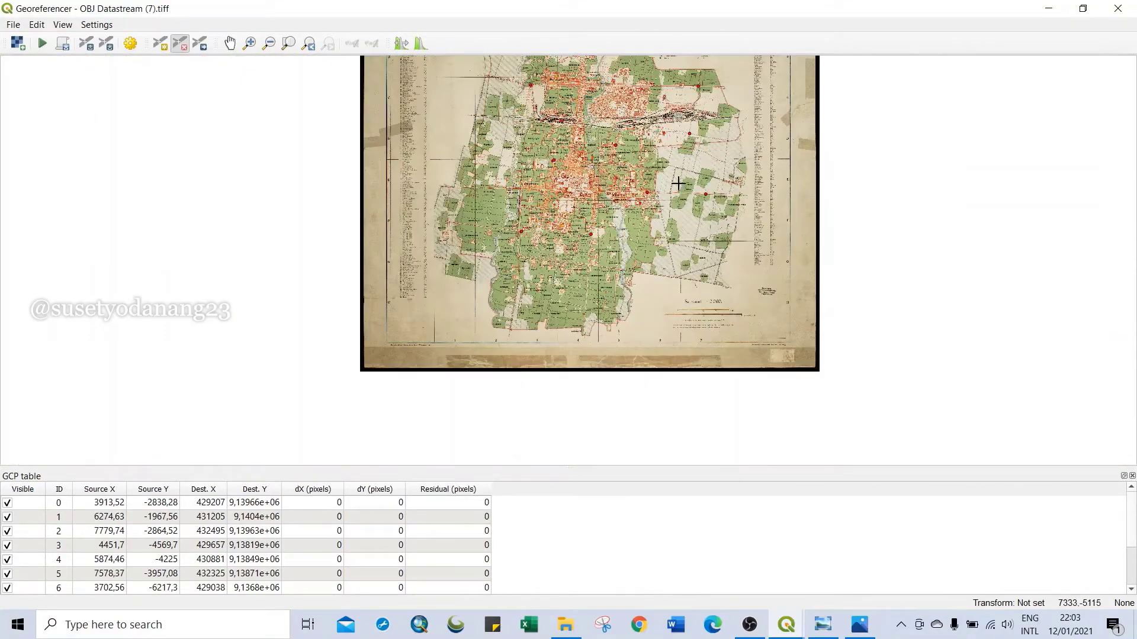
scroll(677, 184, "down", 1)
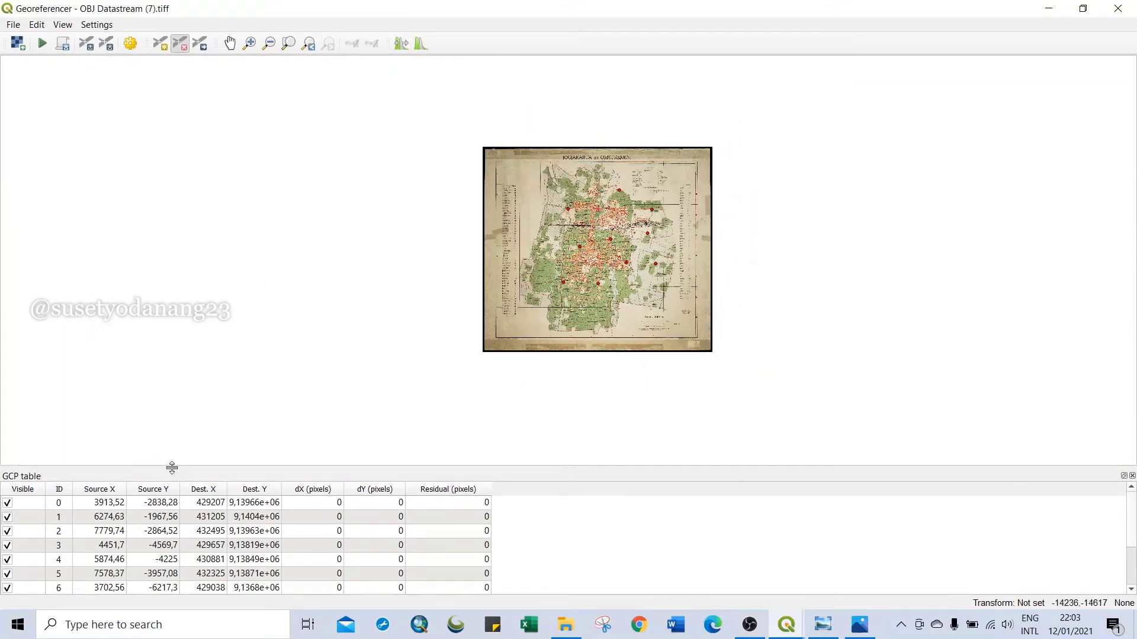
scroll(101, 531, "down", 1)
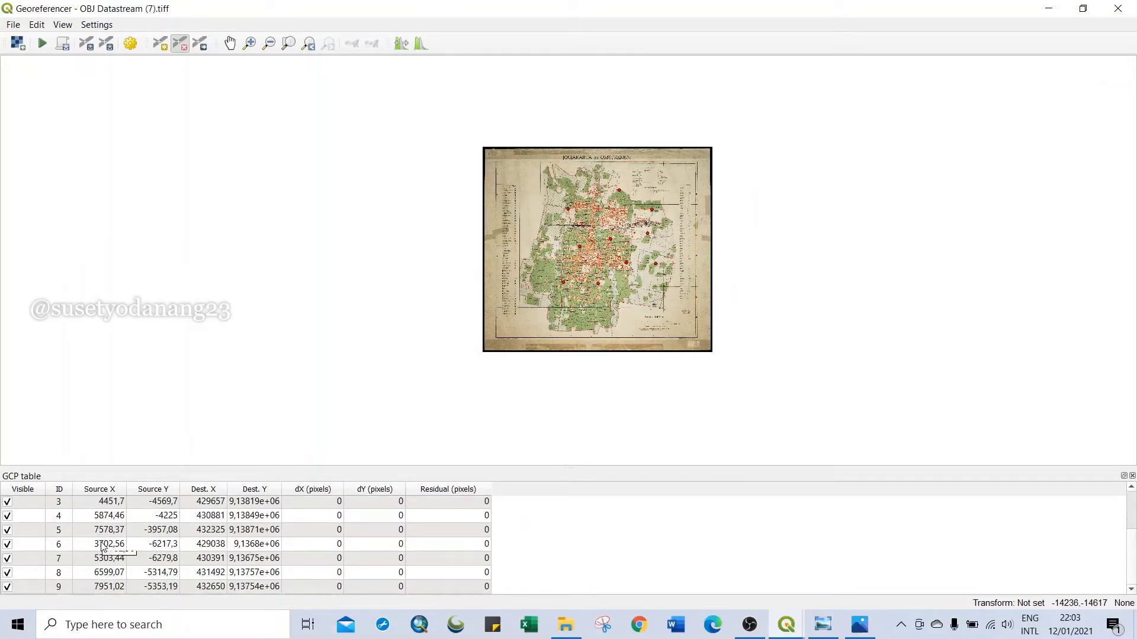
scroll(101, 545, "up", 1)
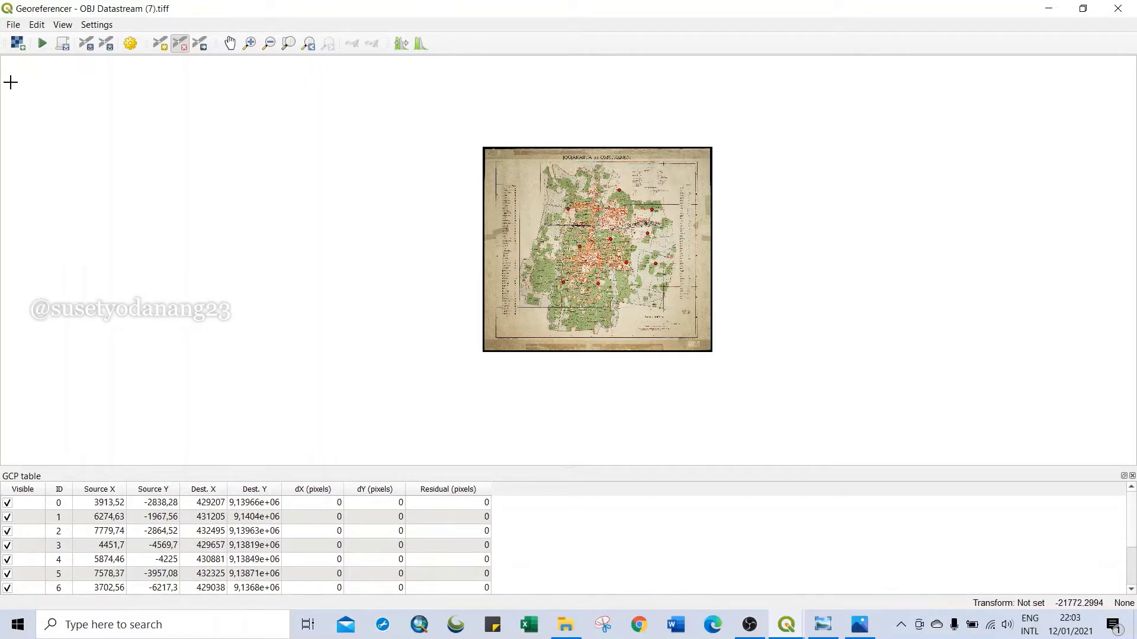
Set the georeferencing transformation type to Thin Plate Spline and apply the transformation settings.
left_click(97, 25)
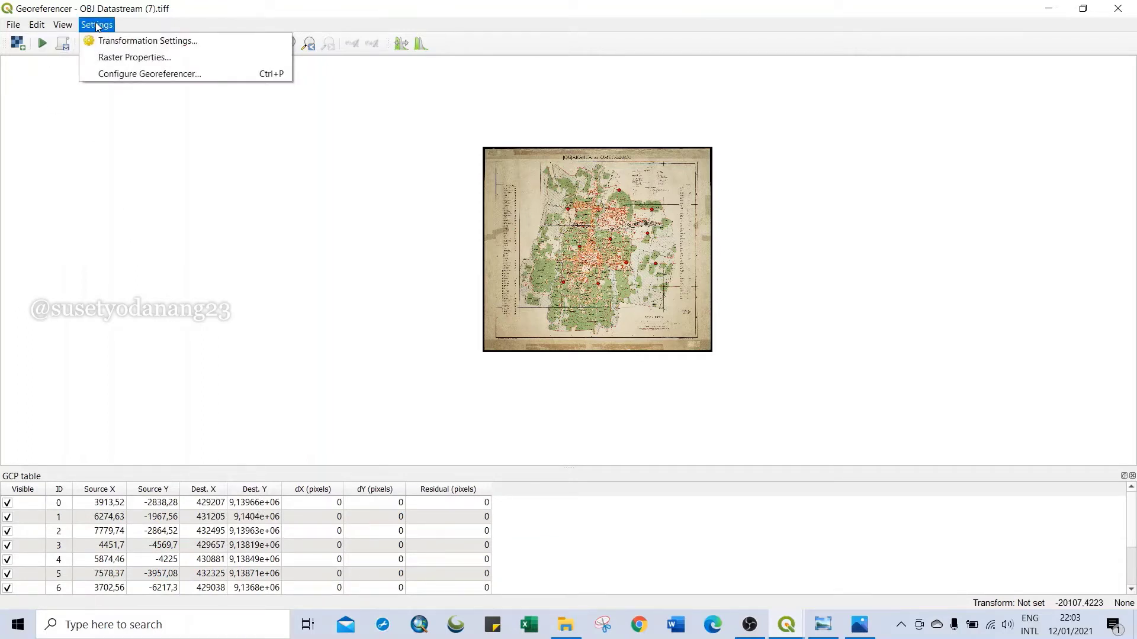
left_click(112, 40)
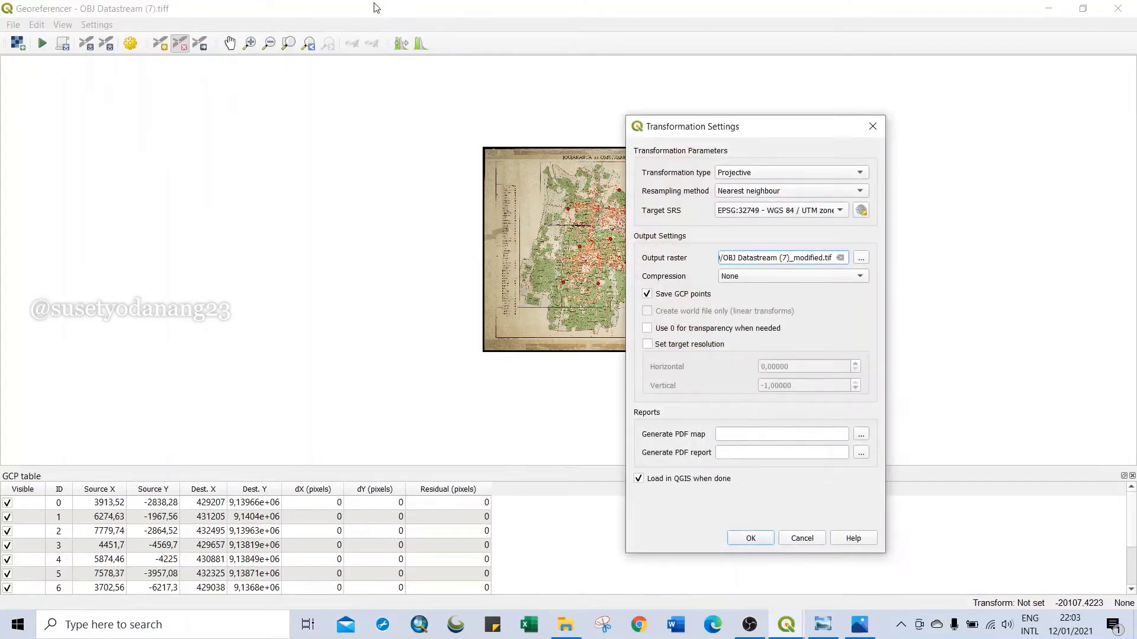
left_click_drag(707, 139, 507, 151)
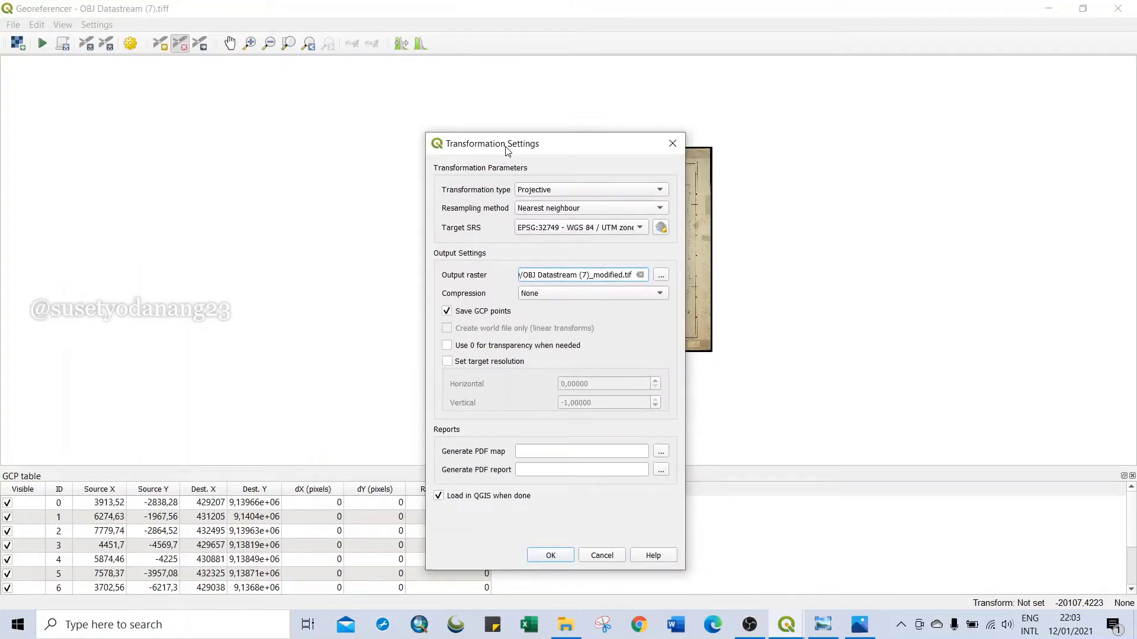
left_click(567, 196)
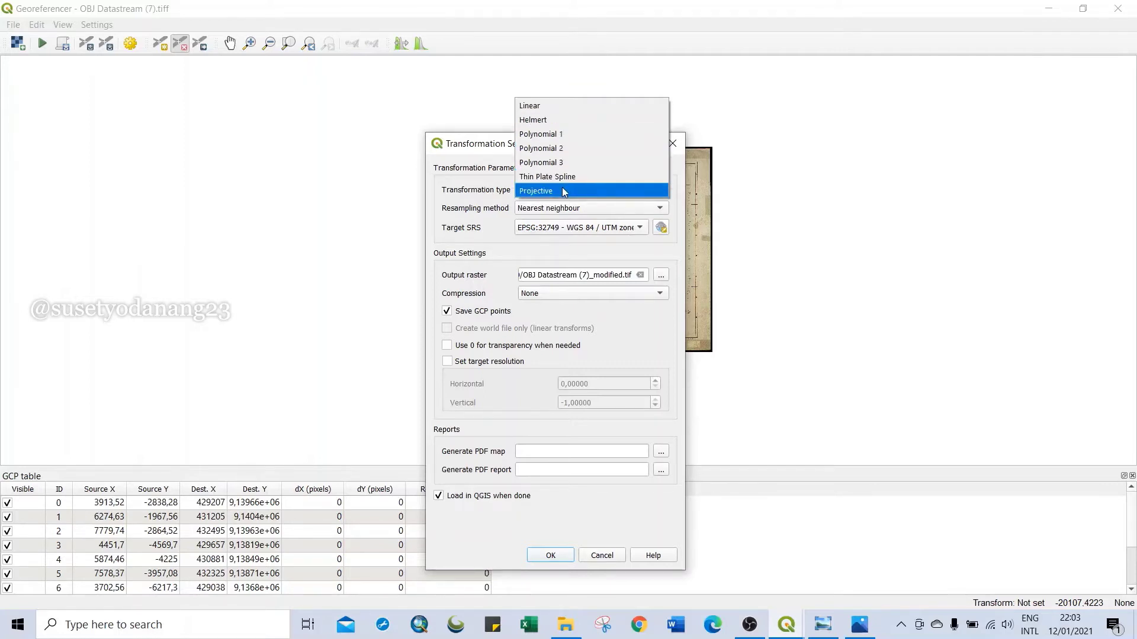
left_click(483, 145)
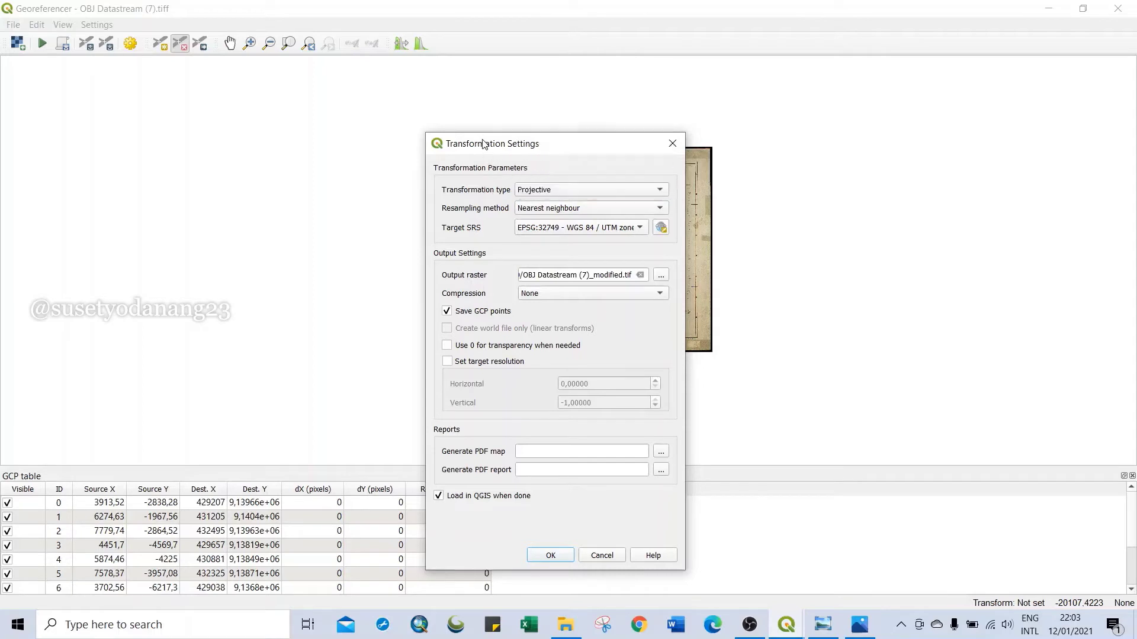
left_click(556, 190)
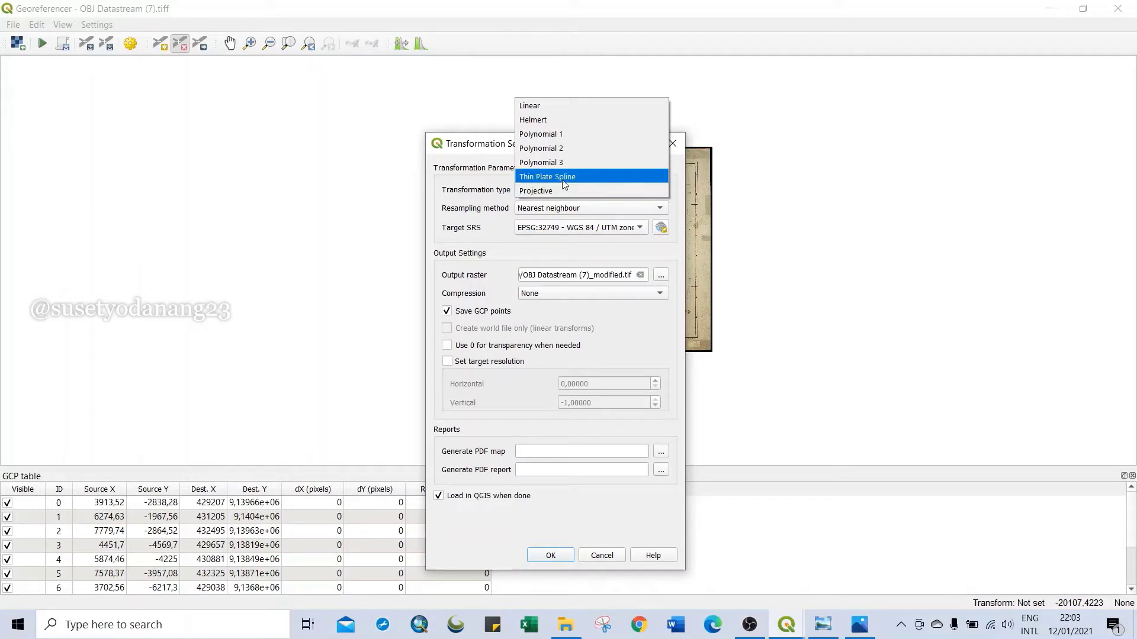
left_click(564, 177)
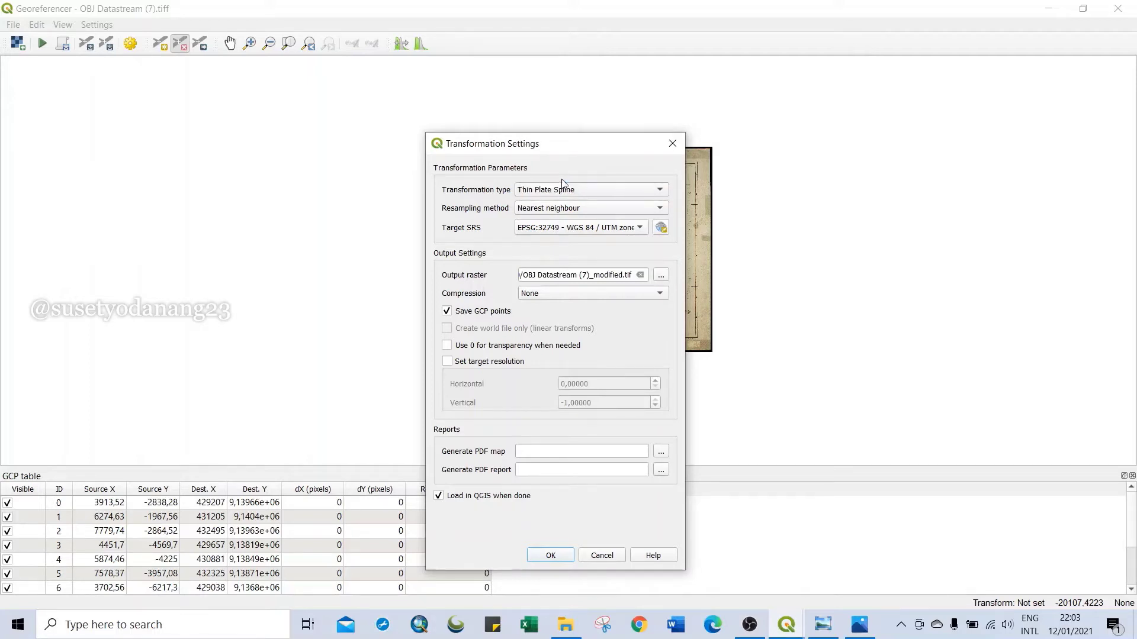
left_click(598, 229)
left_click(550, 555)
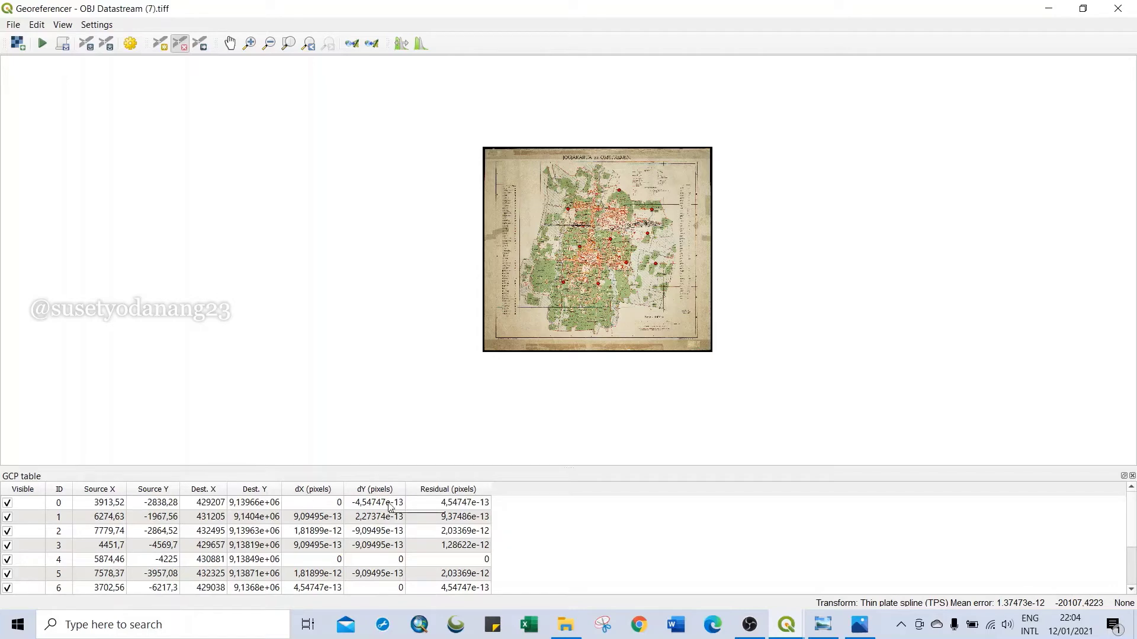
Try the Projective transformation type and inspect the residual line at the control point southeast of the Bangen label.
left_click(130, 44)
left_click_drag(550, 152, 569, 108)
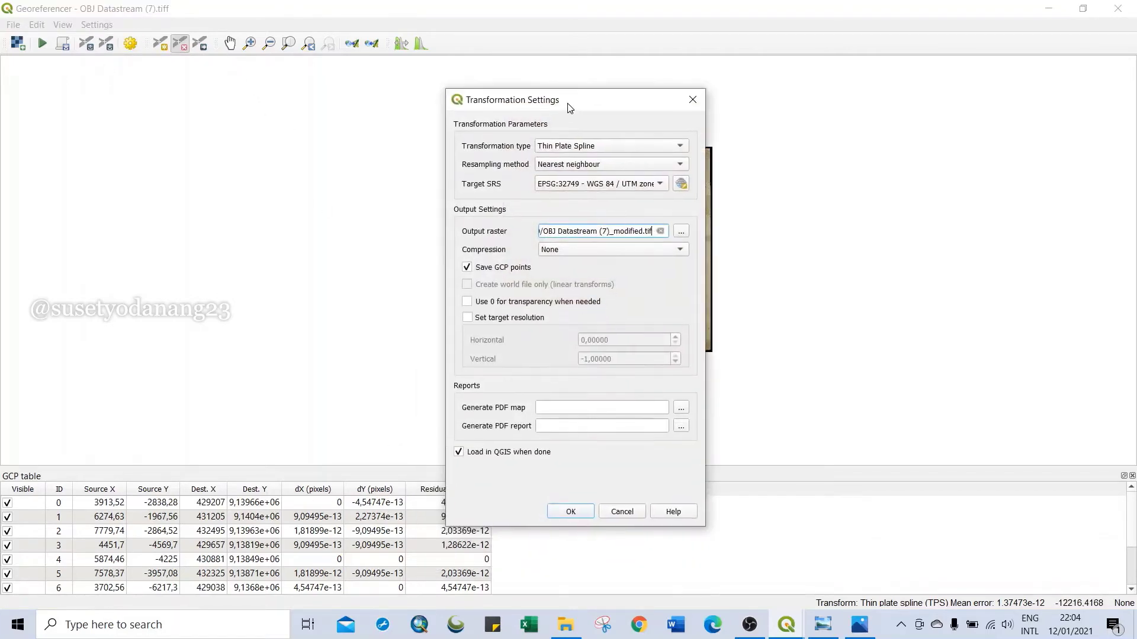
left_click(580, 146)
left_click(584, 161)
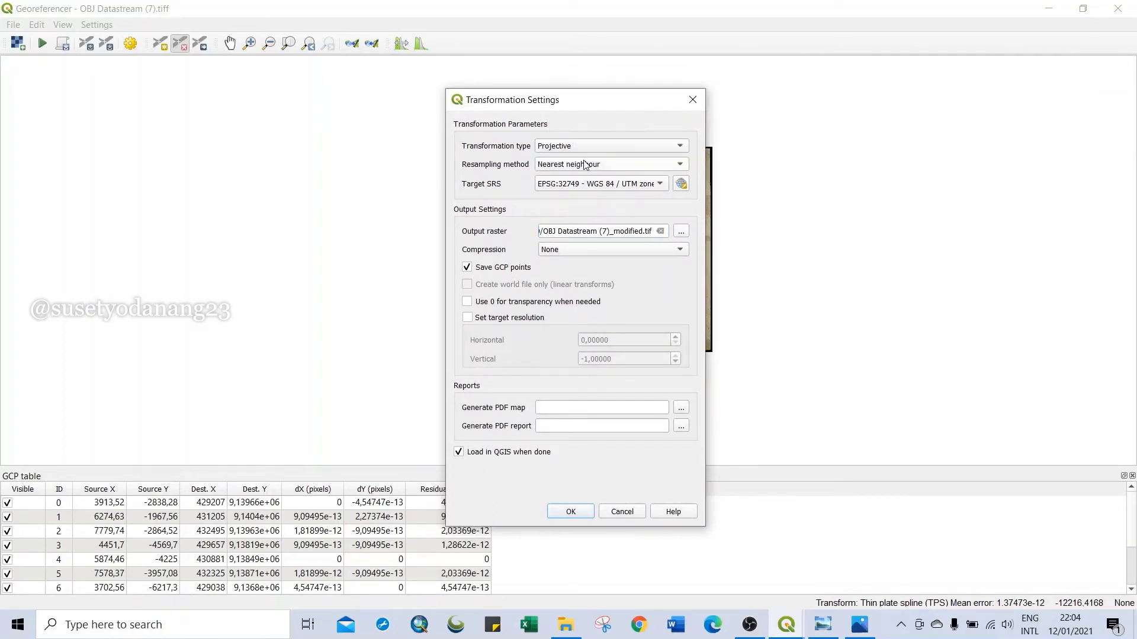
left_click(572, 512)
scroll(598, 226, "up", 5)
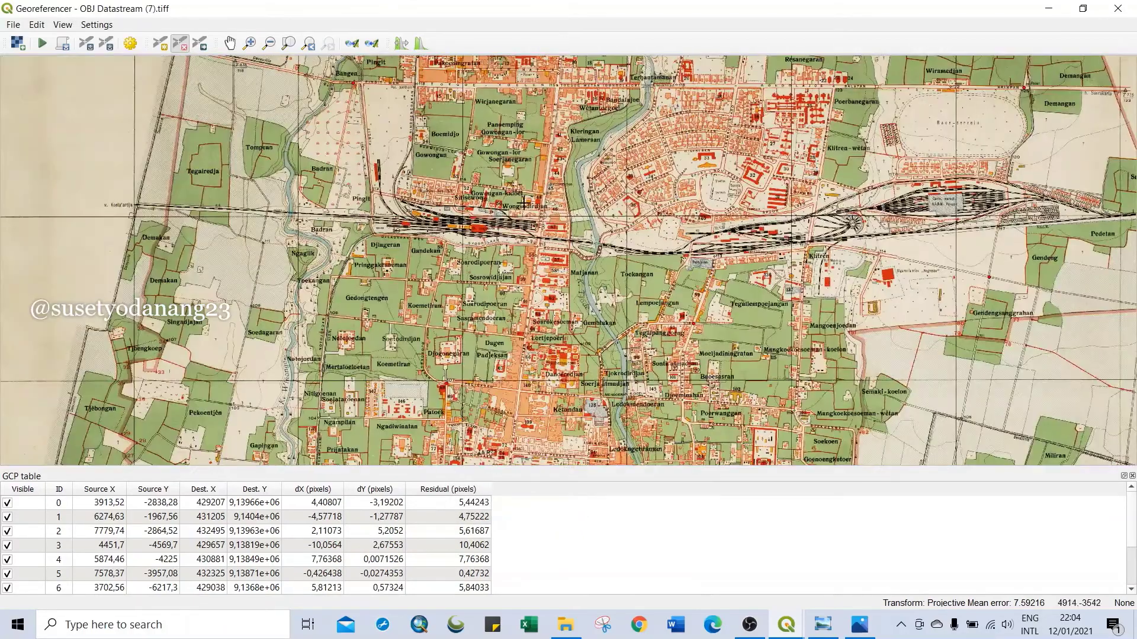
scroll(507, 244, "up", 3)
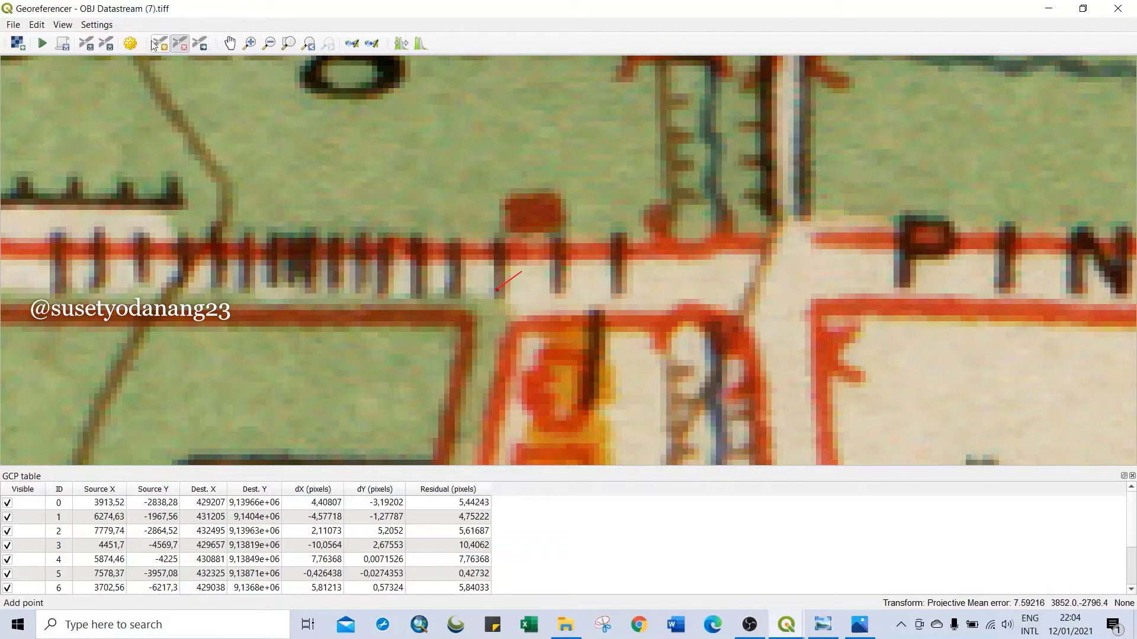
Switch the transformation type back to Thin Plate Spline and check the control point southeast of Bangen for residual offset.
left_click(130, 43)
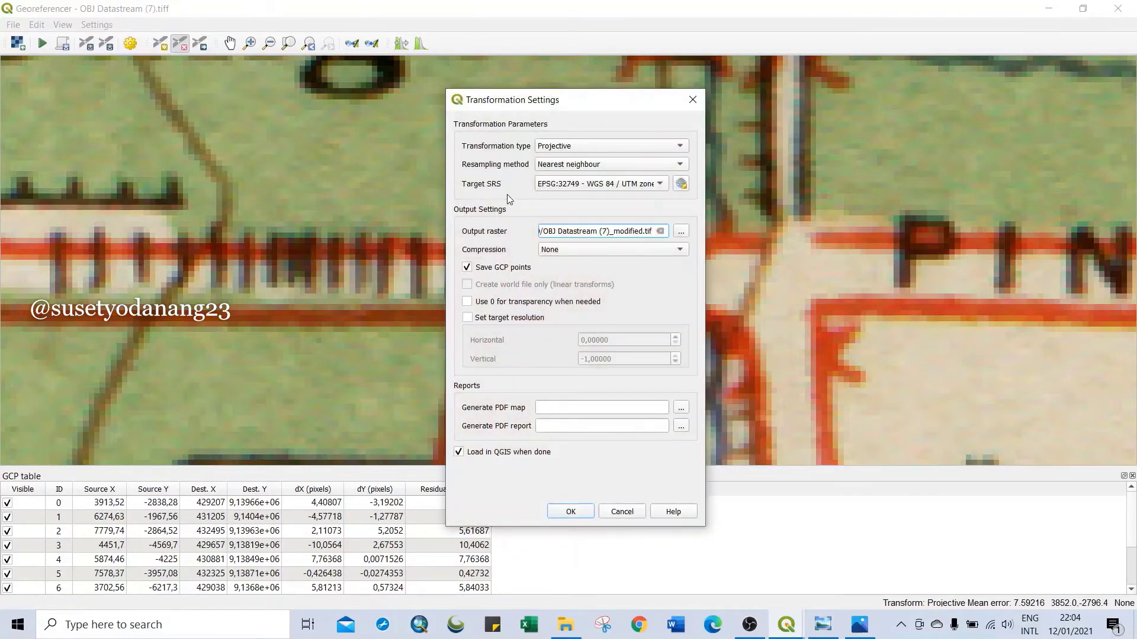
left_click(627, 148)
left_click(608, 142)
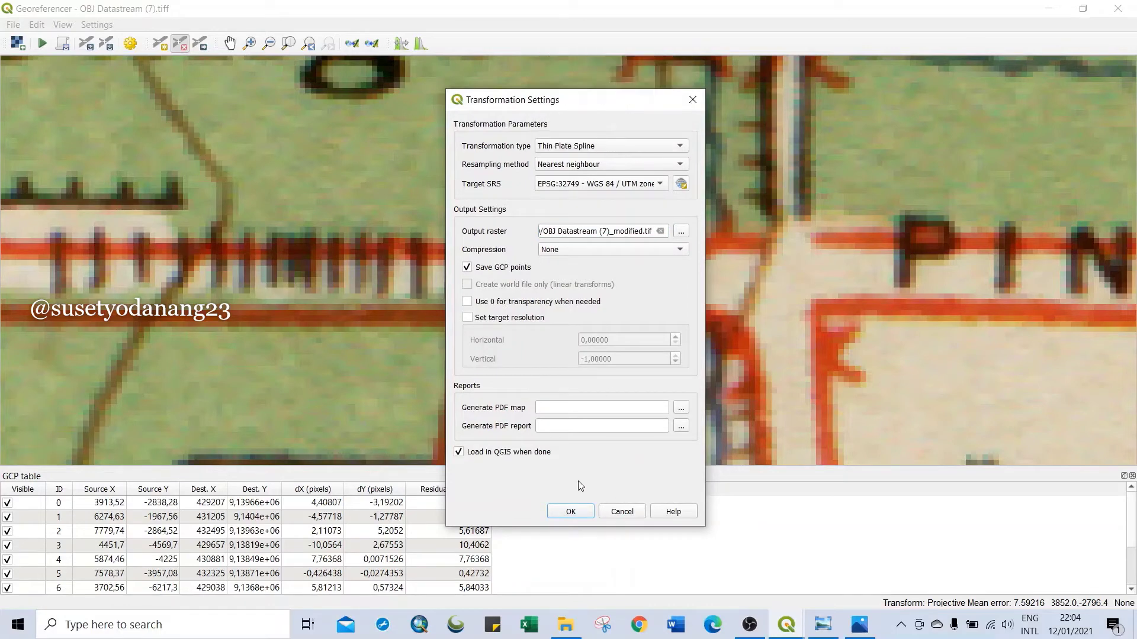
left_click(578, 511)
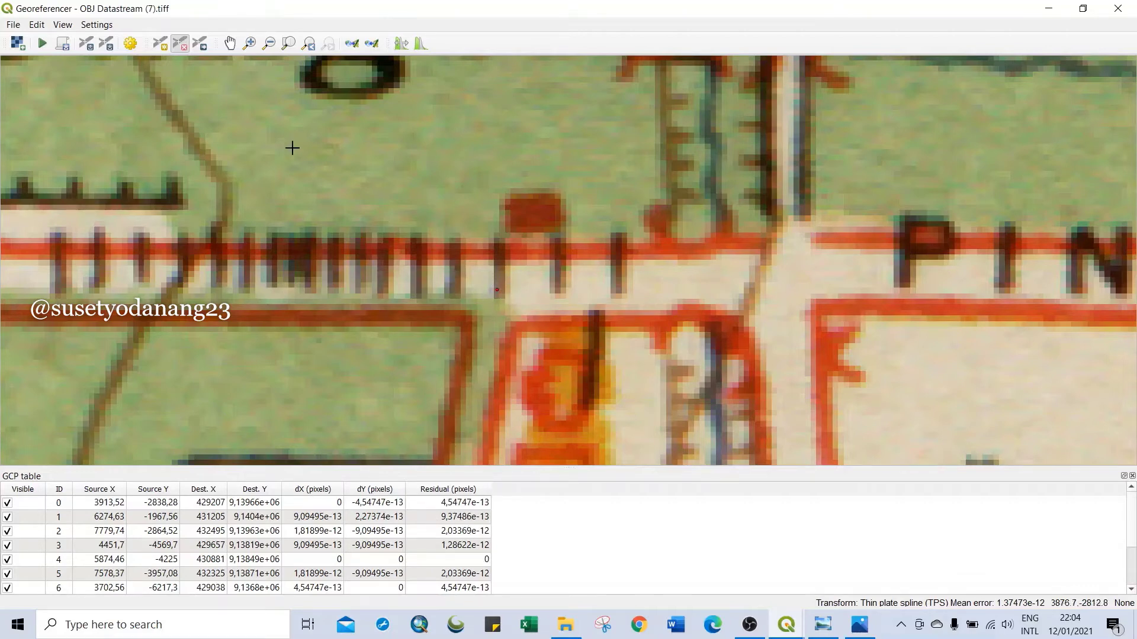
scroll(518, 201, "down", 1)
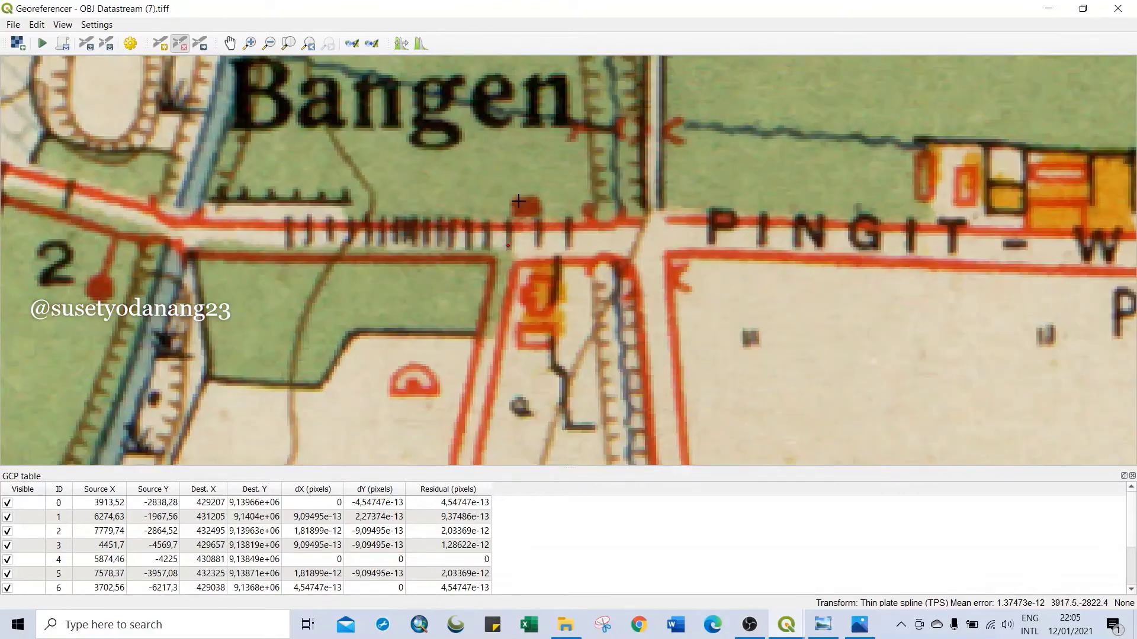
scroll(518, 202, "down", 2)
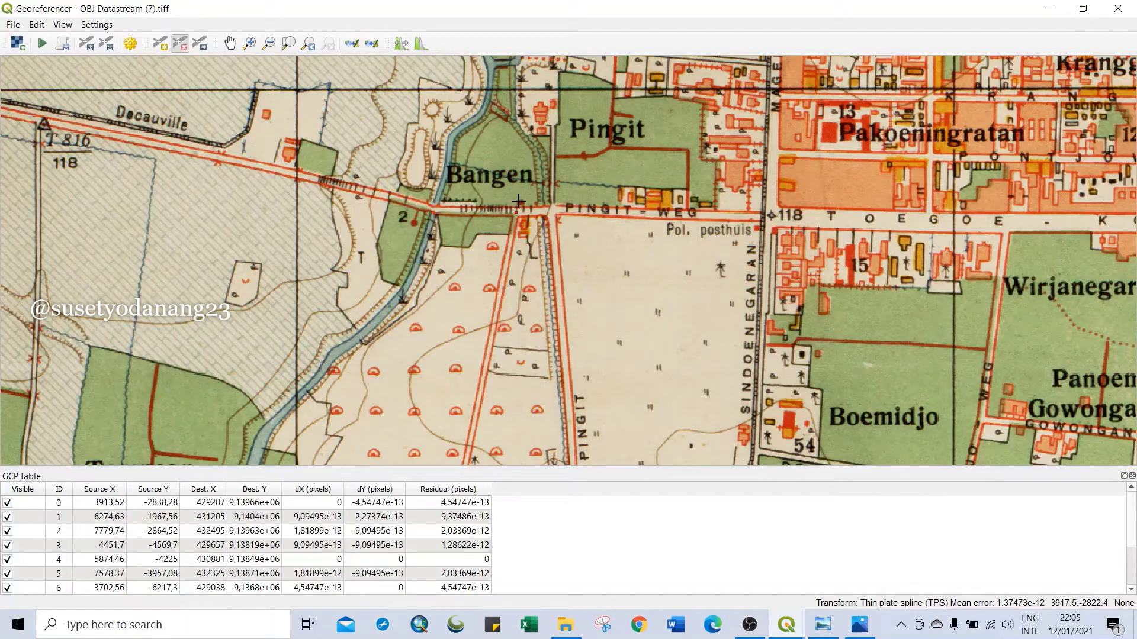
scroll(518, 202, "down", 1)
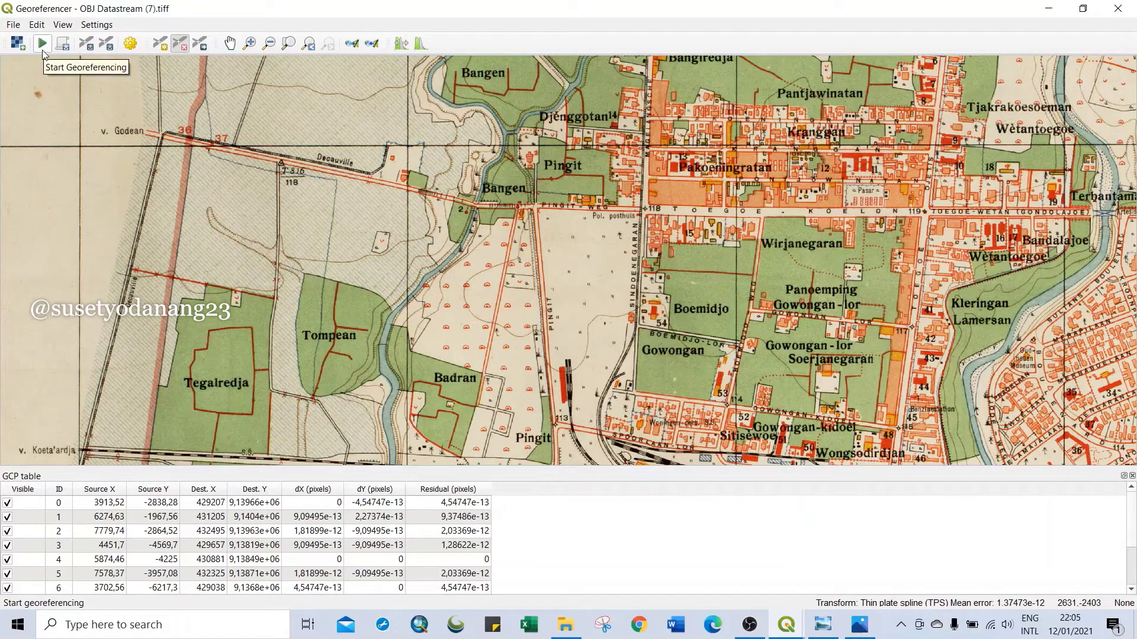
left_click(15, 25)
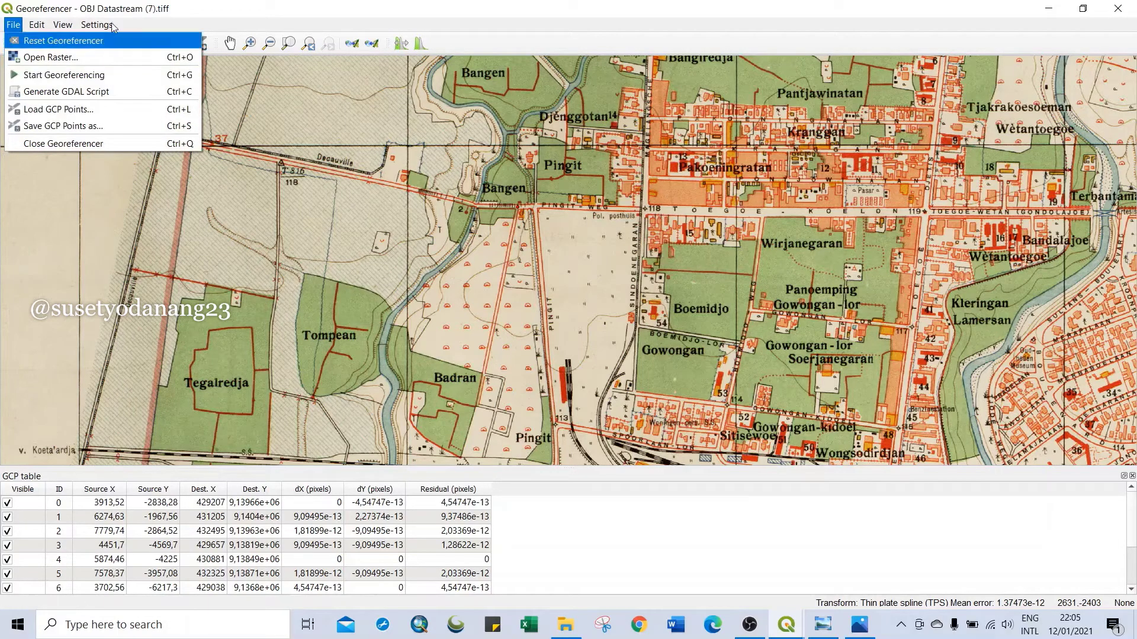
key("Escape")
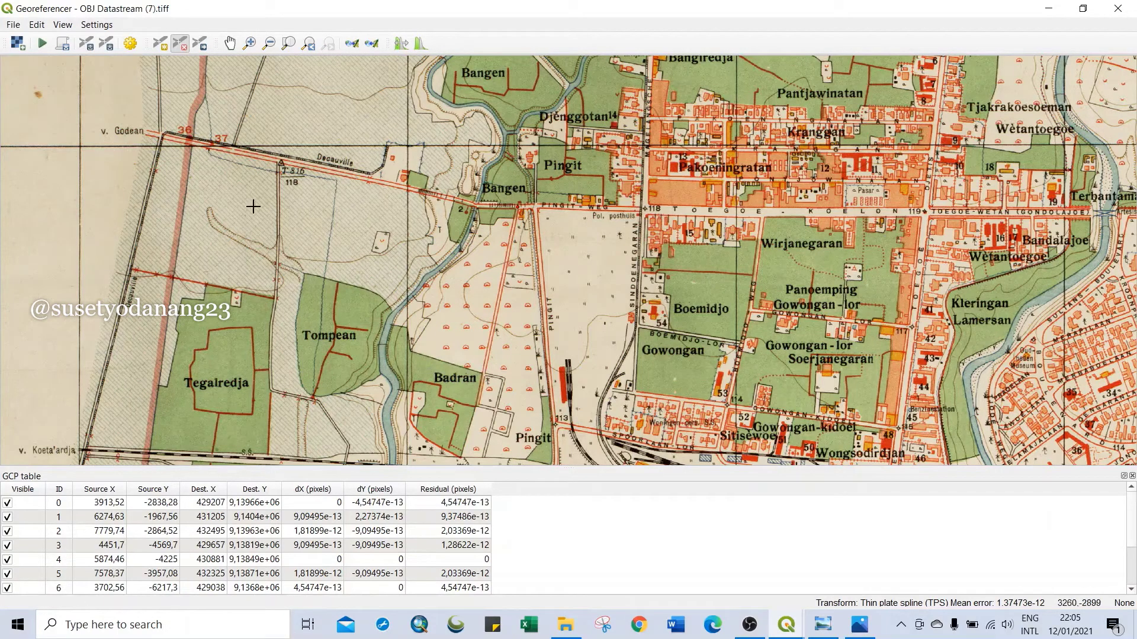
Run the georeferencing and check the modified raster and its points file in the VIDEO folder in File Explorer.
left_click(45, 47)
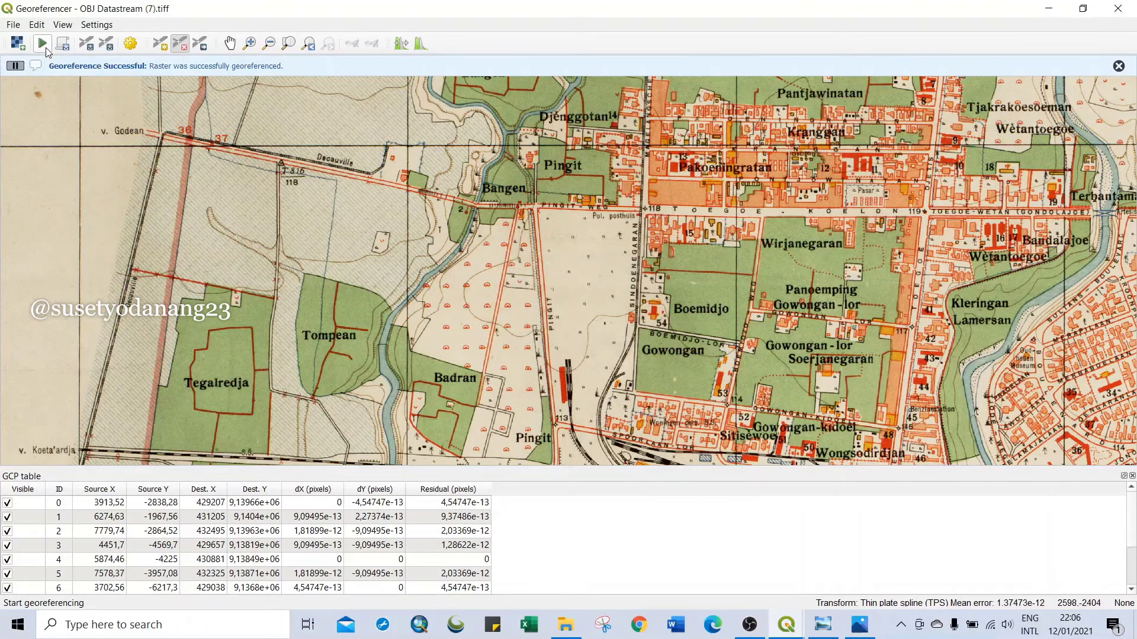
left_click(580, 628)
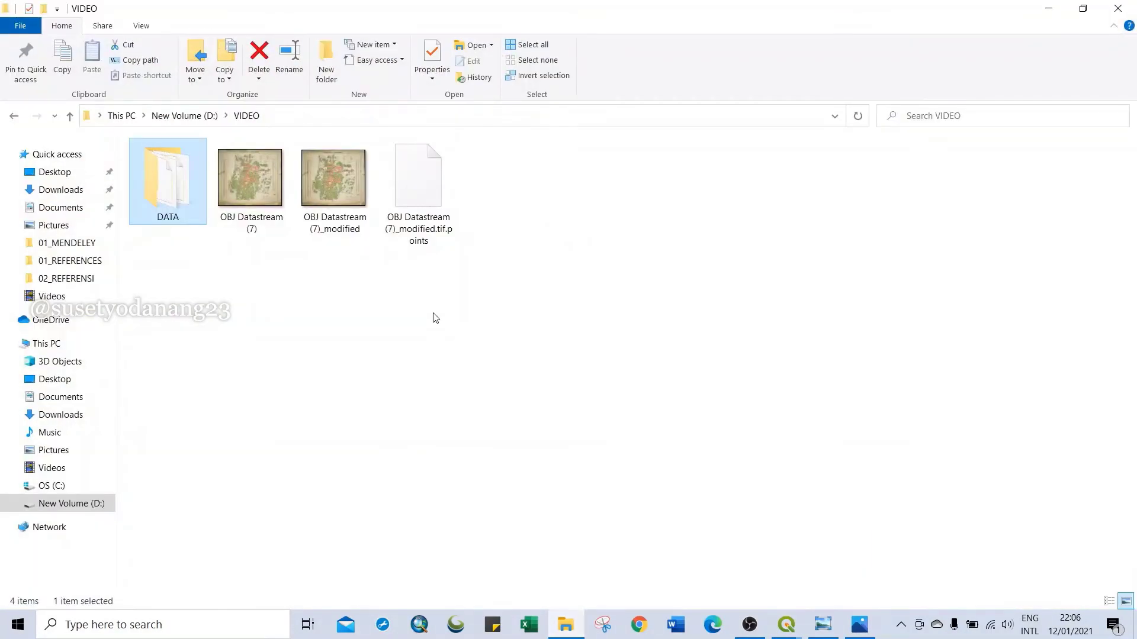
left_click(326, 178)
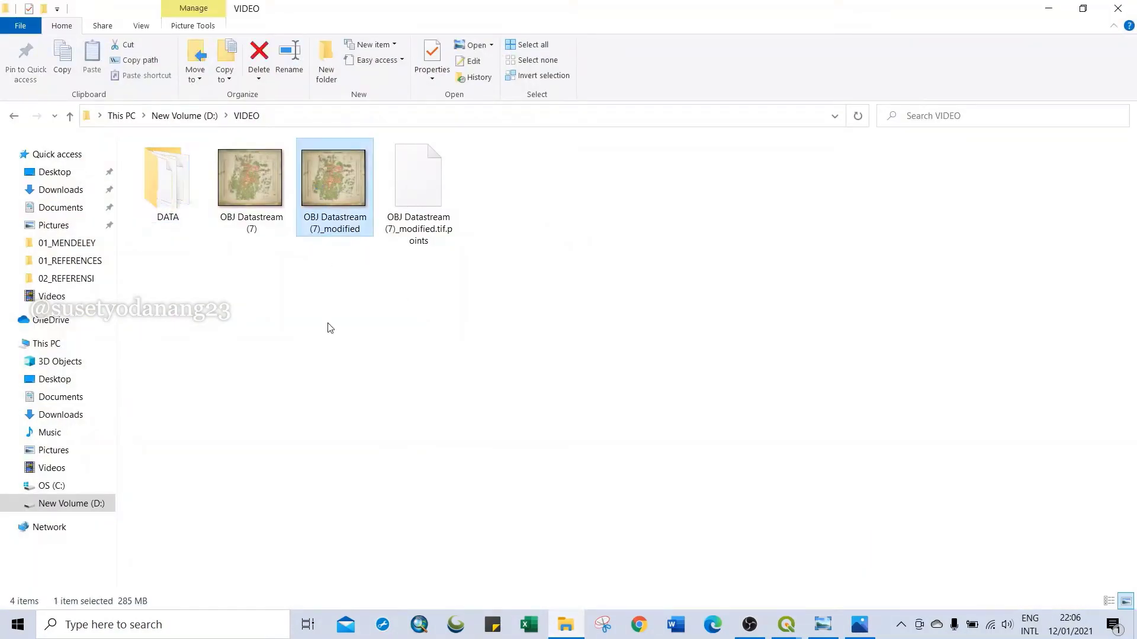
left_click(416, 200)
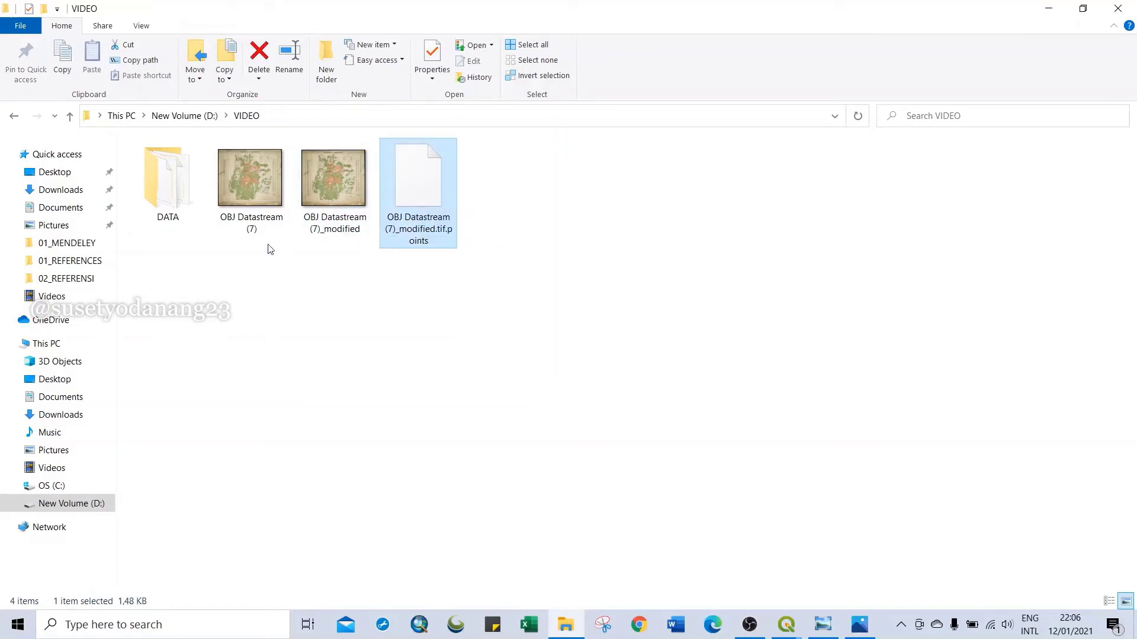
left_click(325, 186)
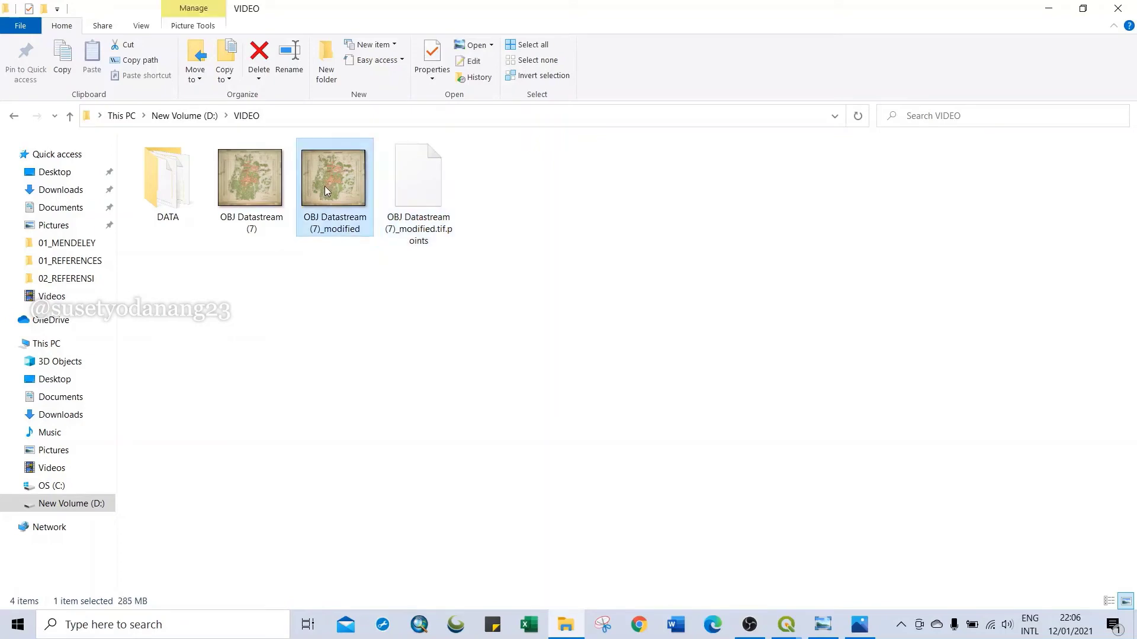
Return to the Georeferencer and review its transformation and output settings without changing them.
key("alt+Tab")
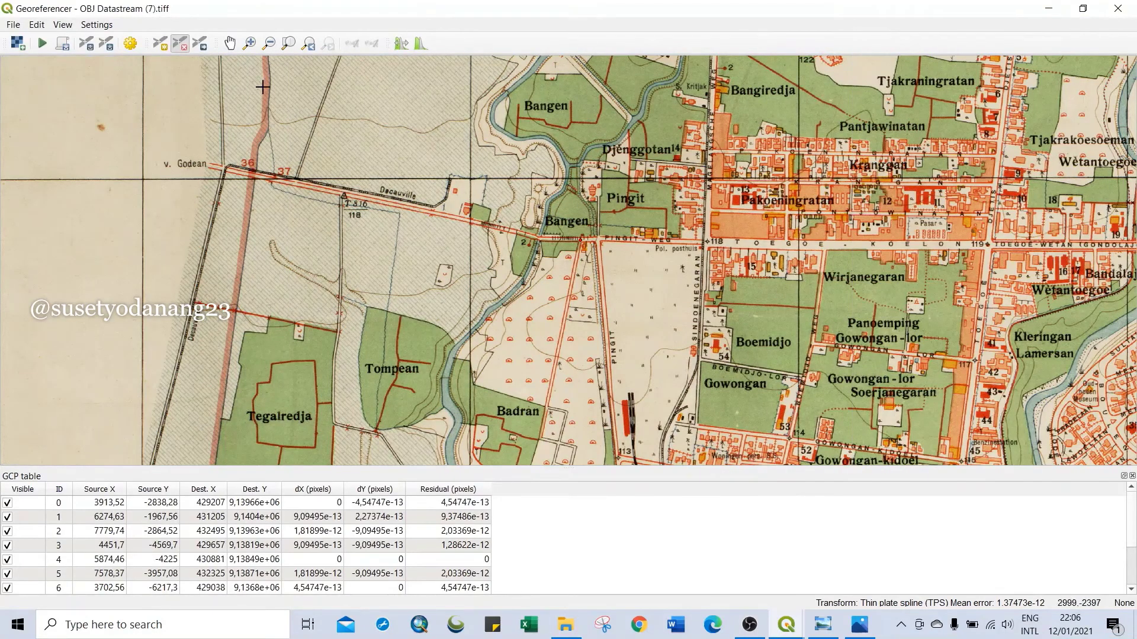
left_click(127, 45)
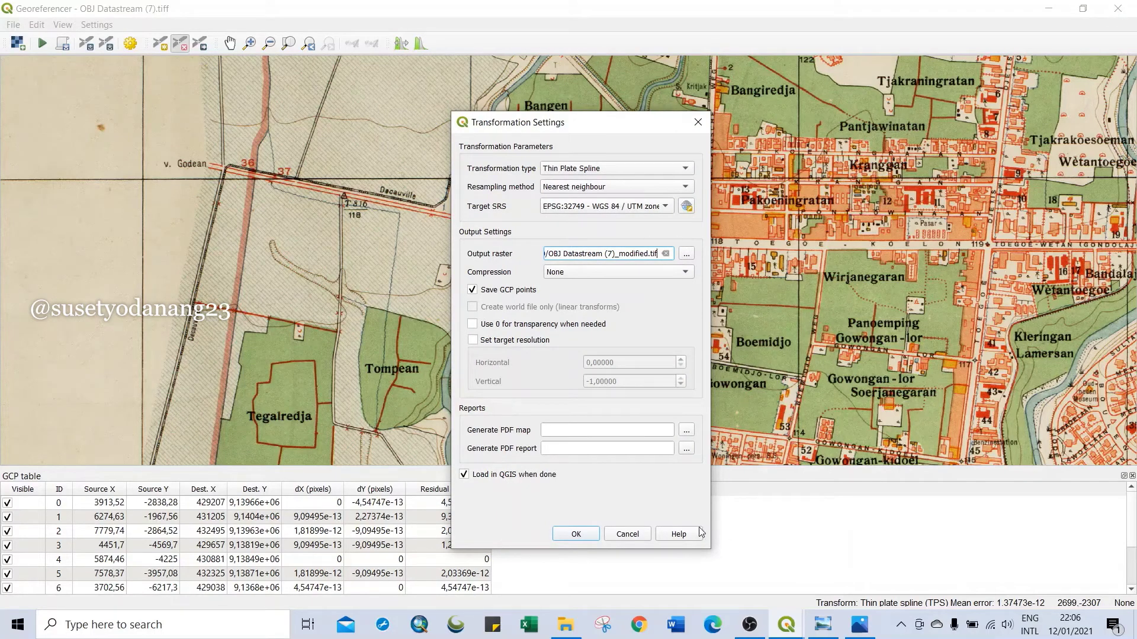
left_click(628, 534)
Switch to the main QGIS project window and set the JALAN_LN_25K_UTM road layer's line colour to blue.
mouse_move(788, 621)
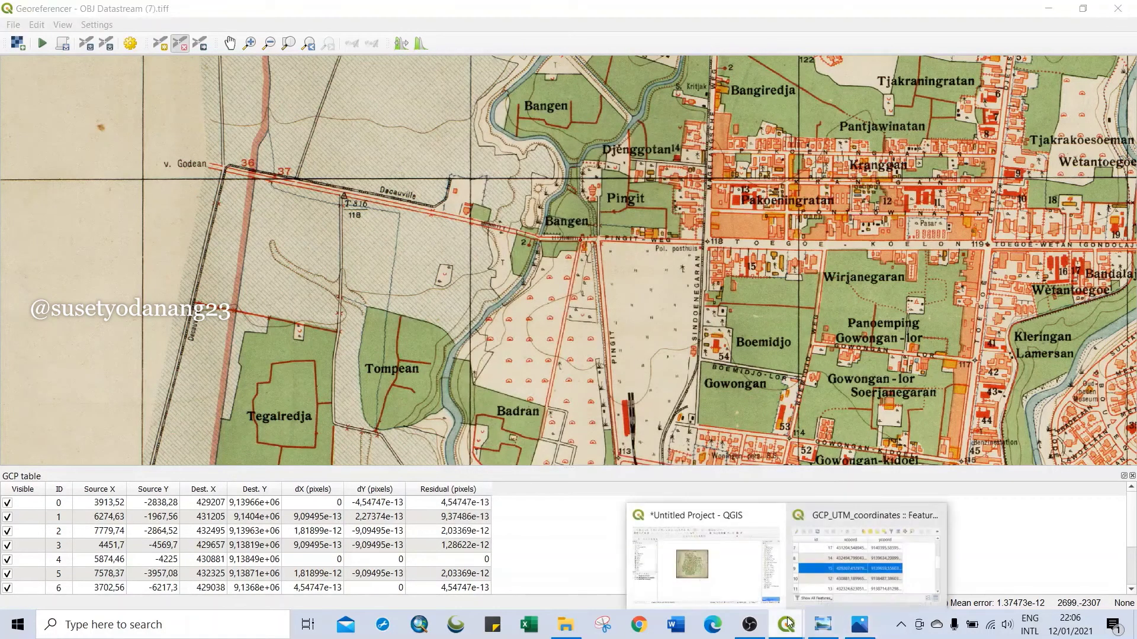
left_click(1057, 11)
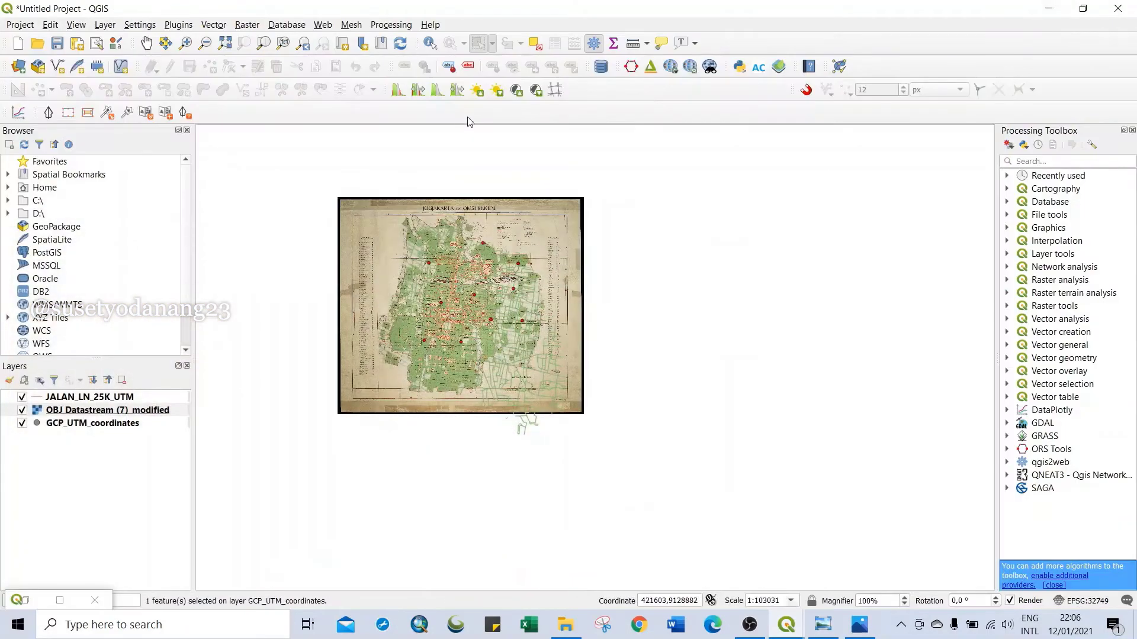
left_click(82, 414)
left_click(86, 398)
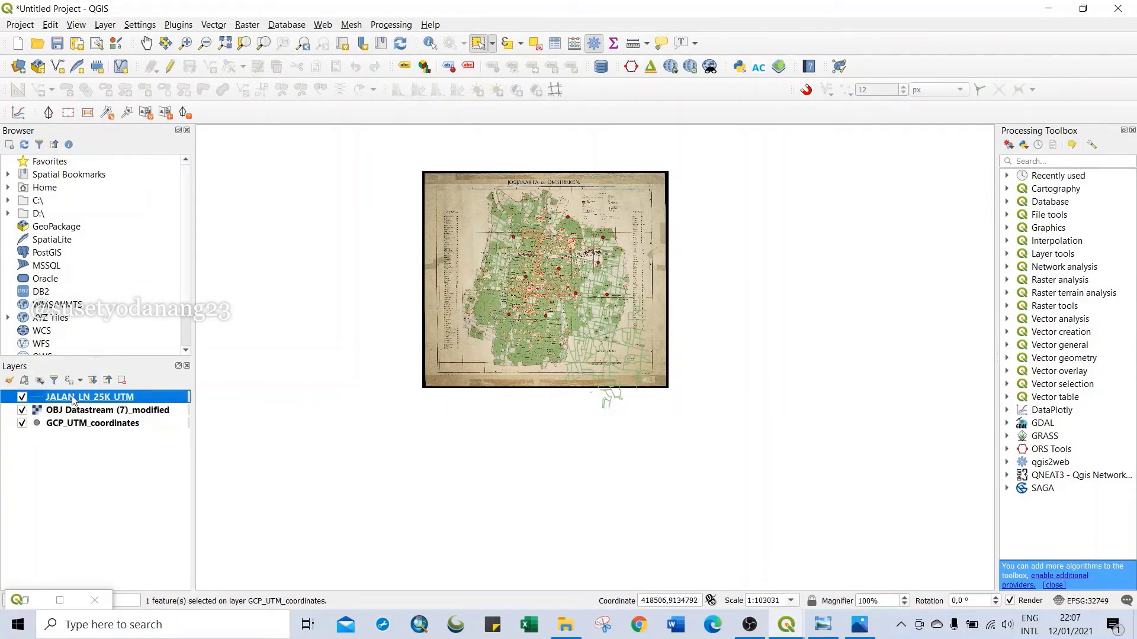
right_click(72, 401)
left_click(89, 388)
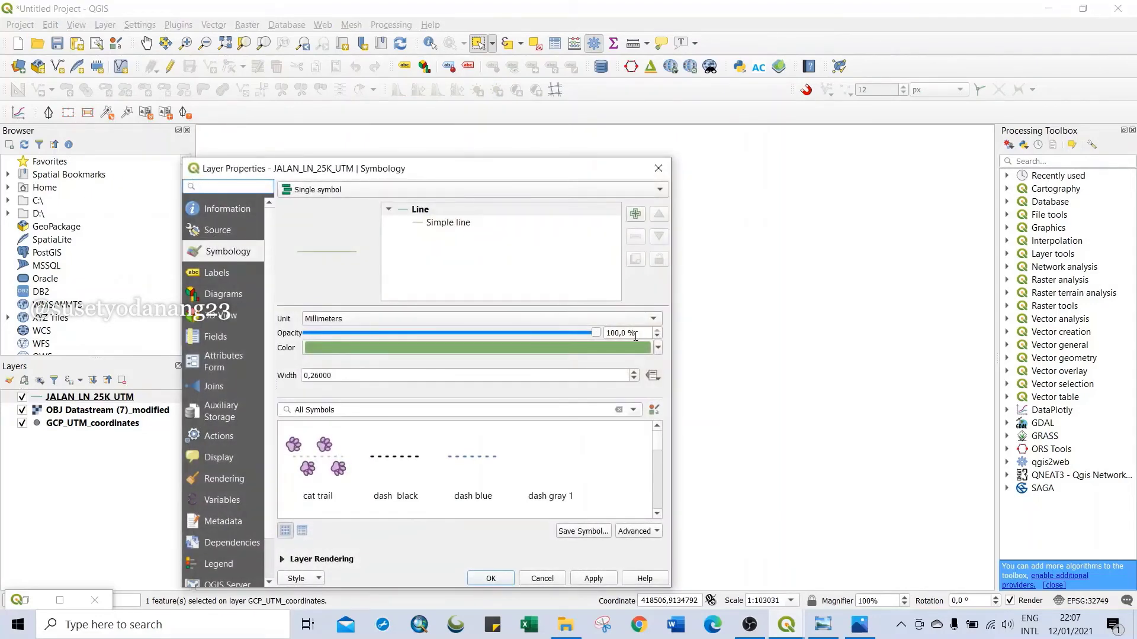
left_click(657, 350)
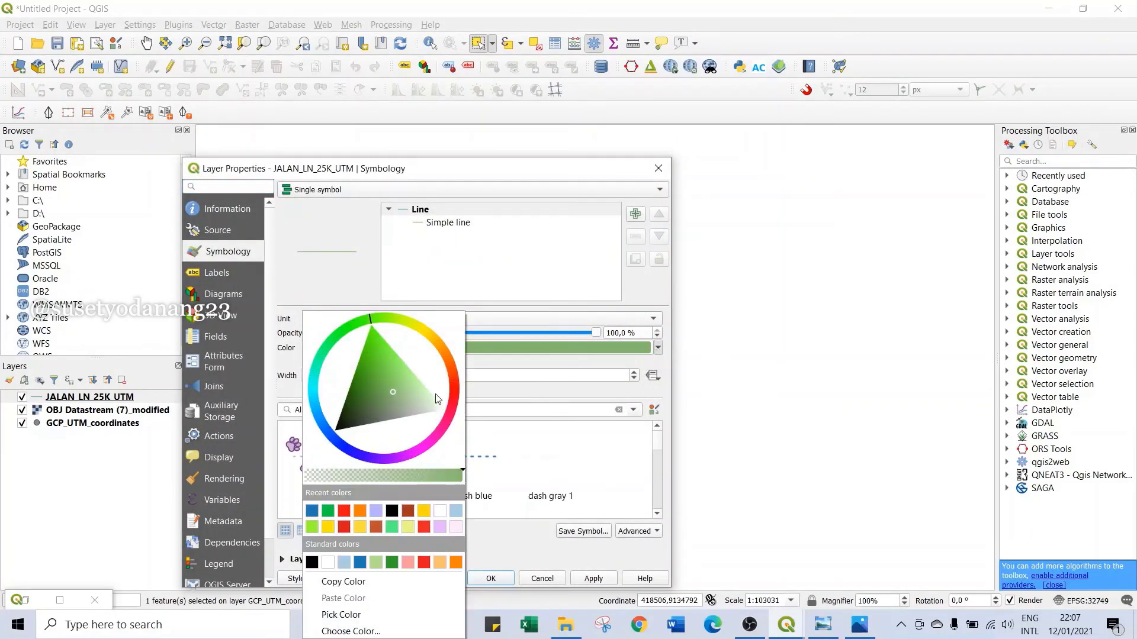
left_click(344, 511)
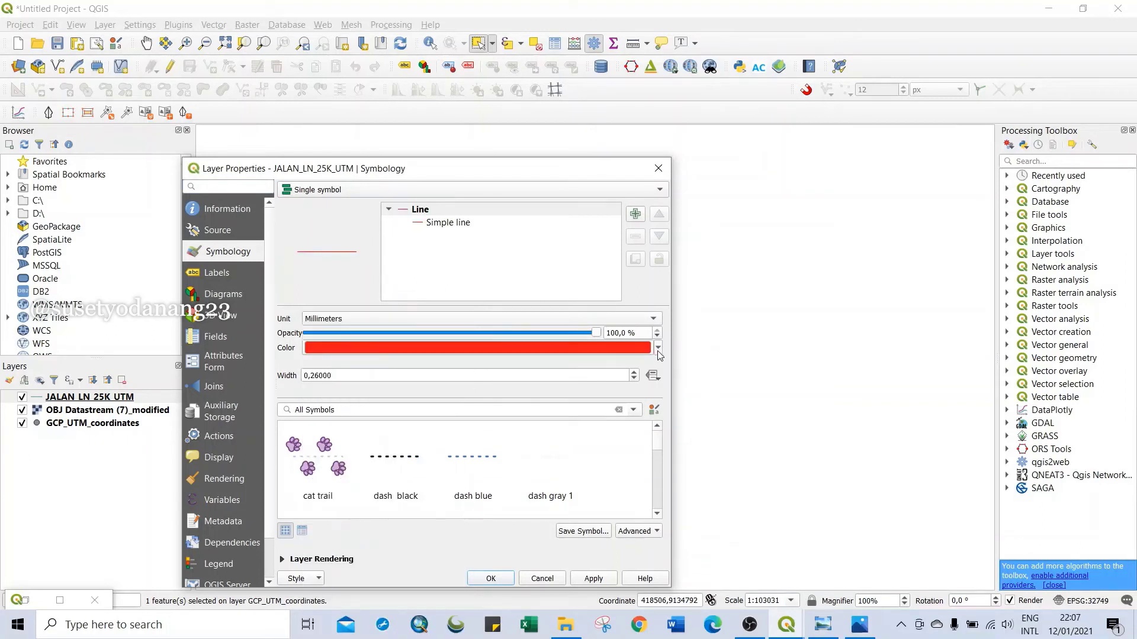
left_click(658, 349)
left_click(328, 511)
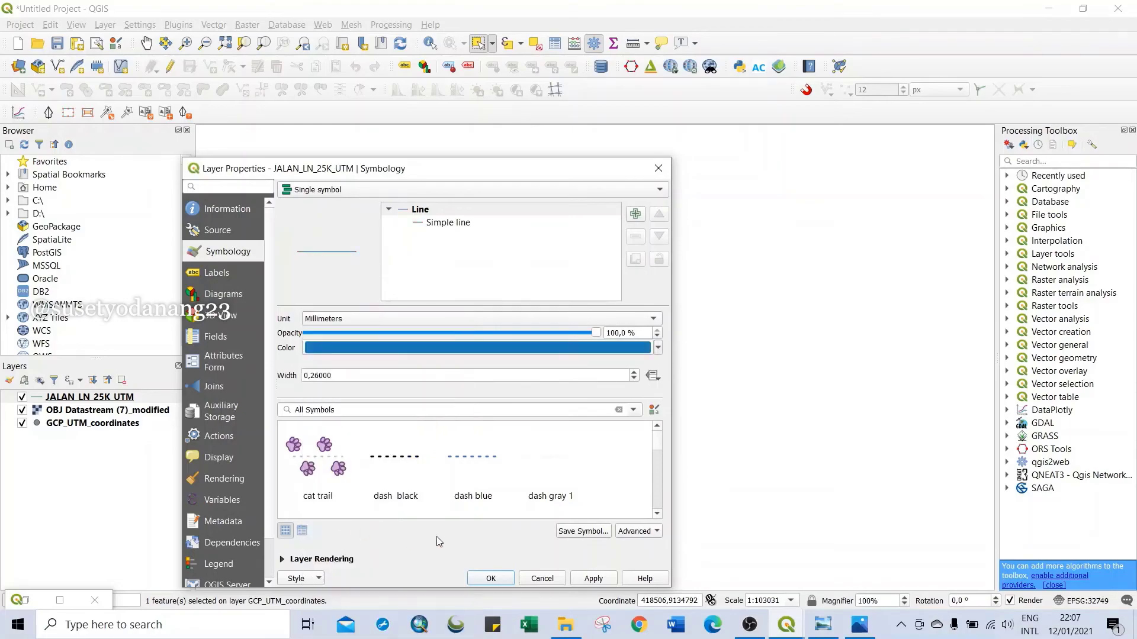
left_click(593, 578)
left_click(490, 578)
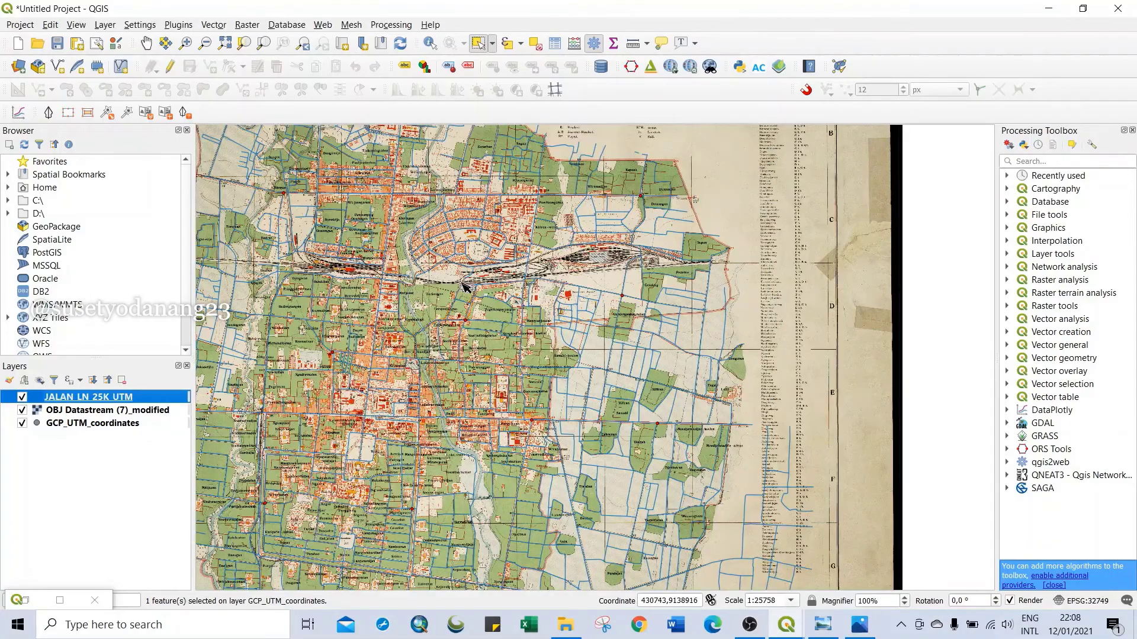
Examine how the road lines align with the georeferenced map's streets in the northern area around Djetis, Terbantamanan and Toegoe.
scroll(613, 290, "up", 3)
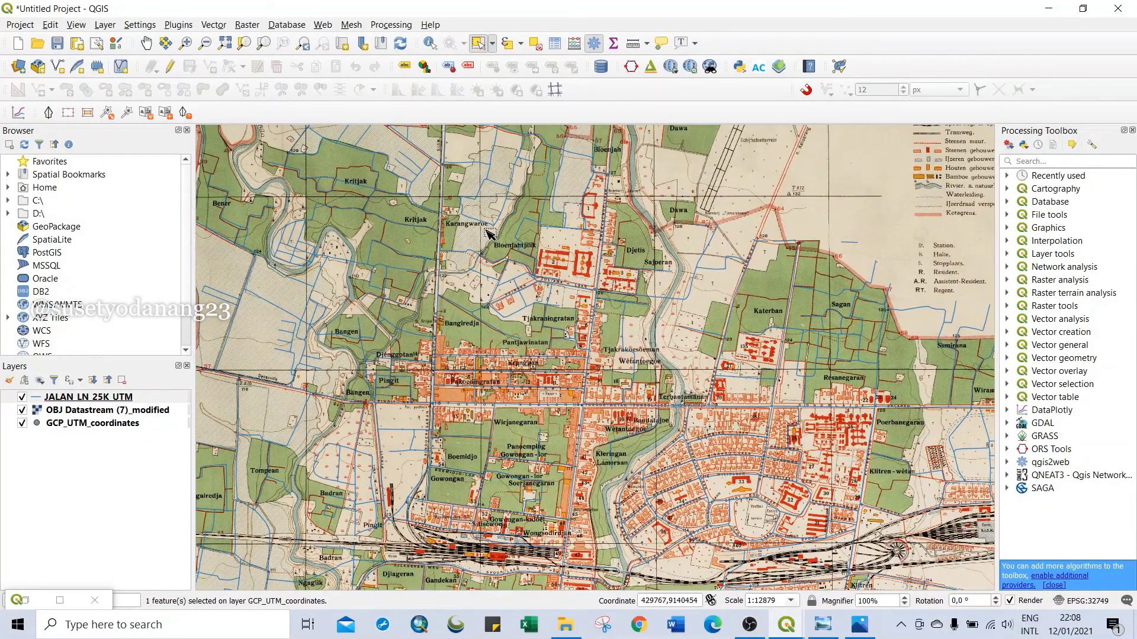
scroll(482, 231, "up", 2)
left_click_drag(565, 358, 365, 446)
left_click_drag(612, 402, 506, 266)
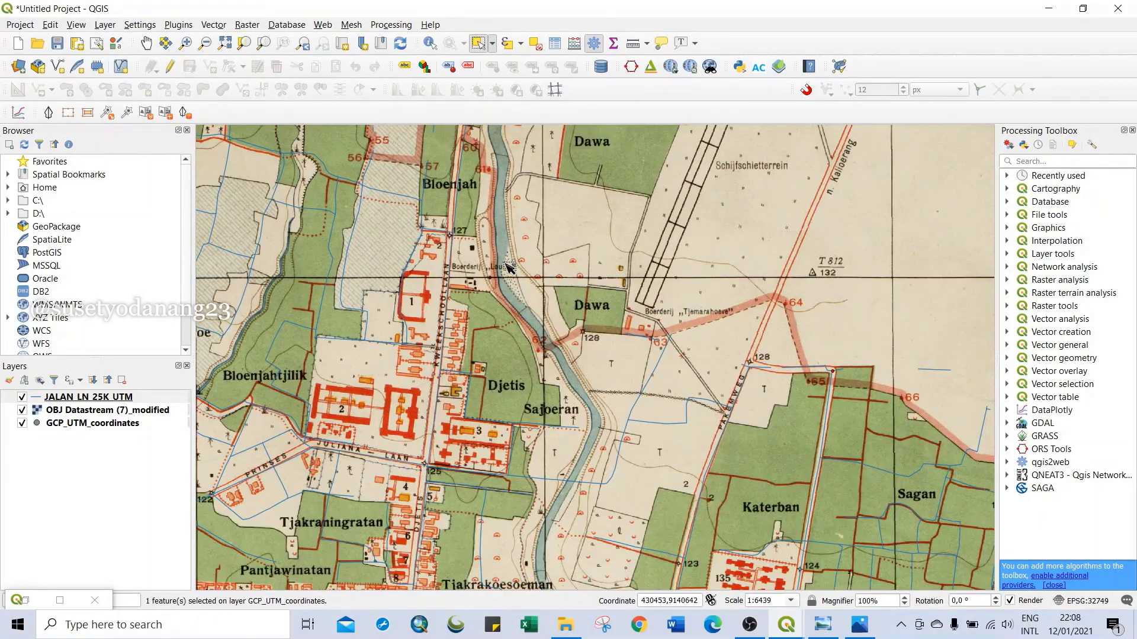
left_click_drag(529, 431, 496, 236)
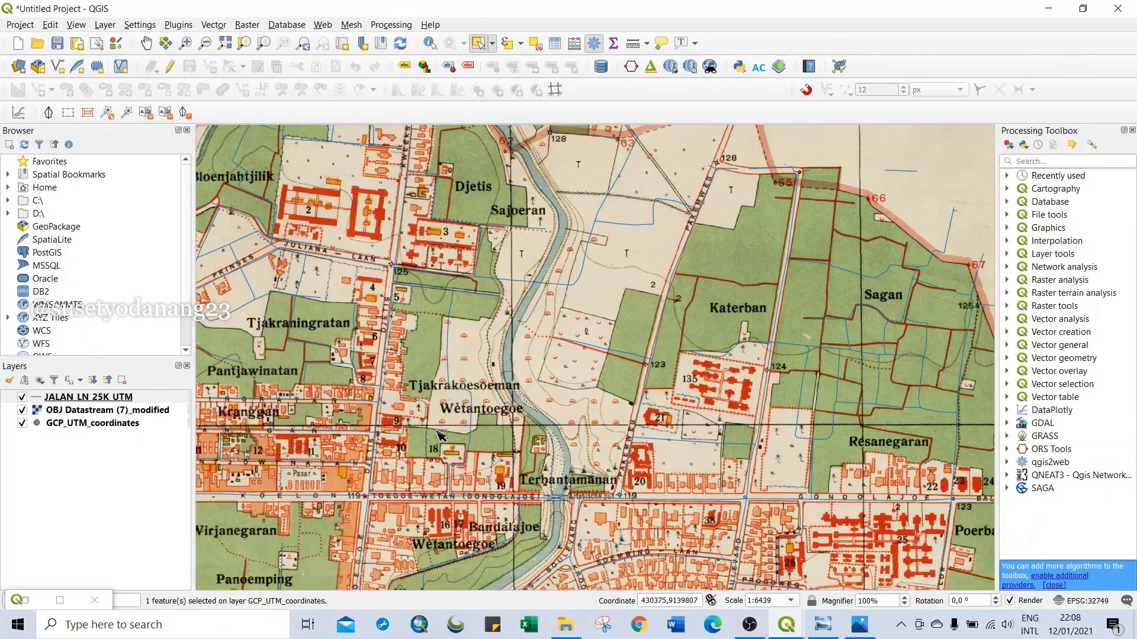
left_click_drag(418, 476, 492, 231)
scroll(438, 288, "up", 1)
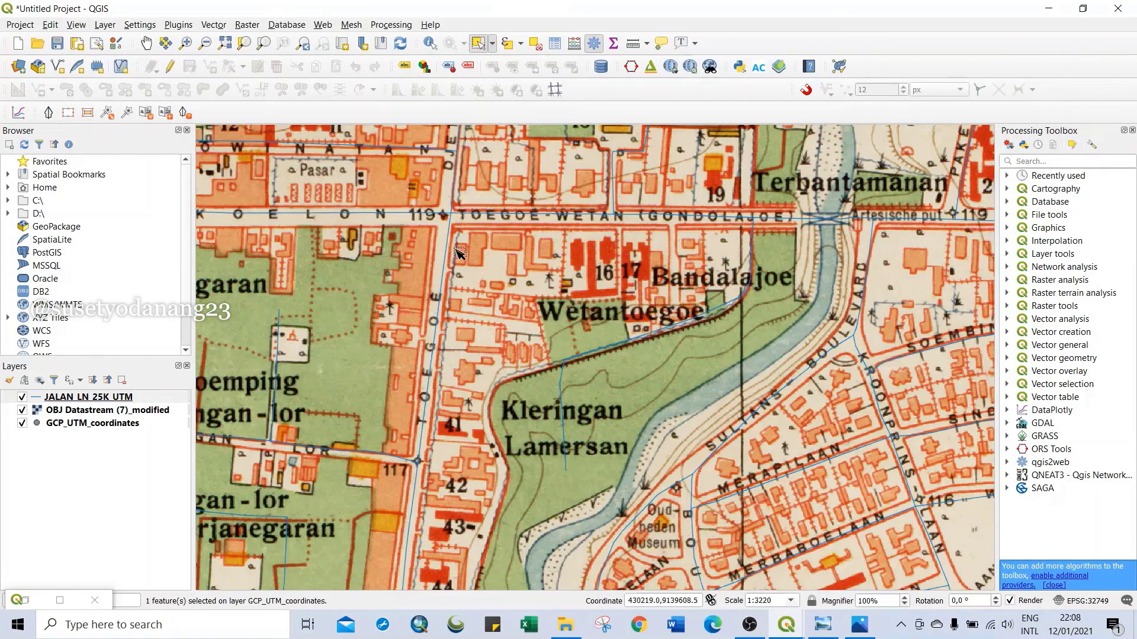
scroll(467, 245, "down", 2)
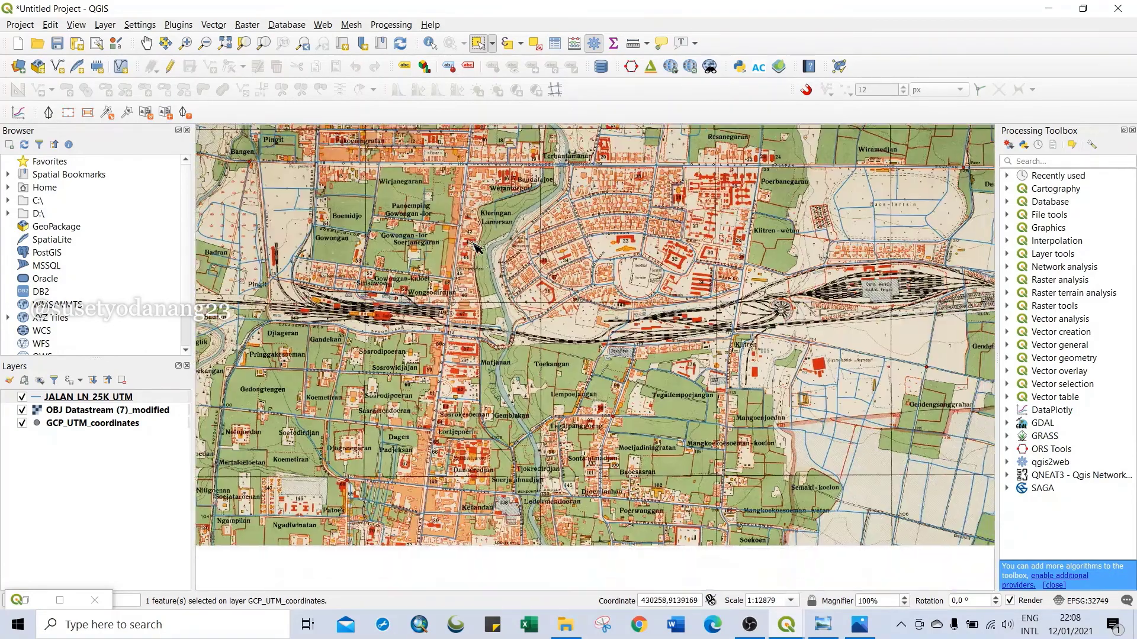
Examine the road alignment from the city centre through the Kraton to Timoeran and Prawirotaman, and across the whole georeferenced map.
left_click_drag(474, 244, 467, 186)
left_click_drag(454, 438, 505, 314)
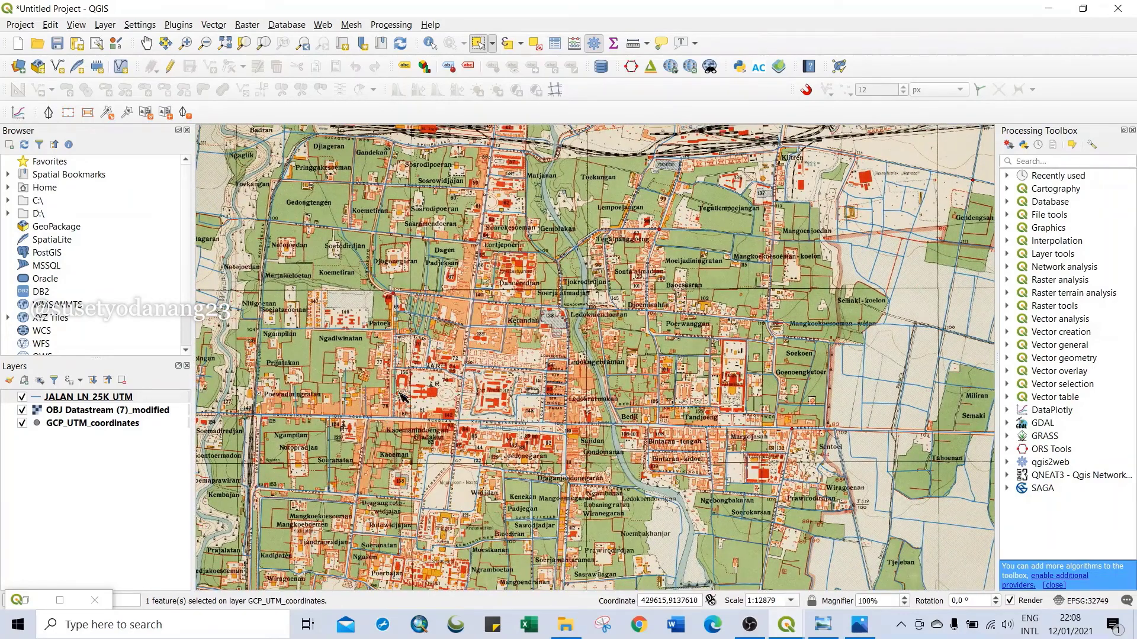
scroll(401, 396, "up", 1)
scroll(428, 337, "up", 1)
left_click_drag(355, 553, 520, 303)
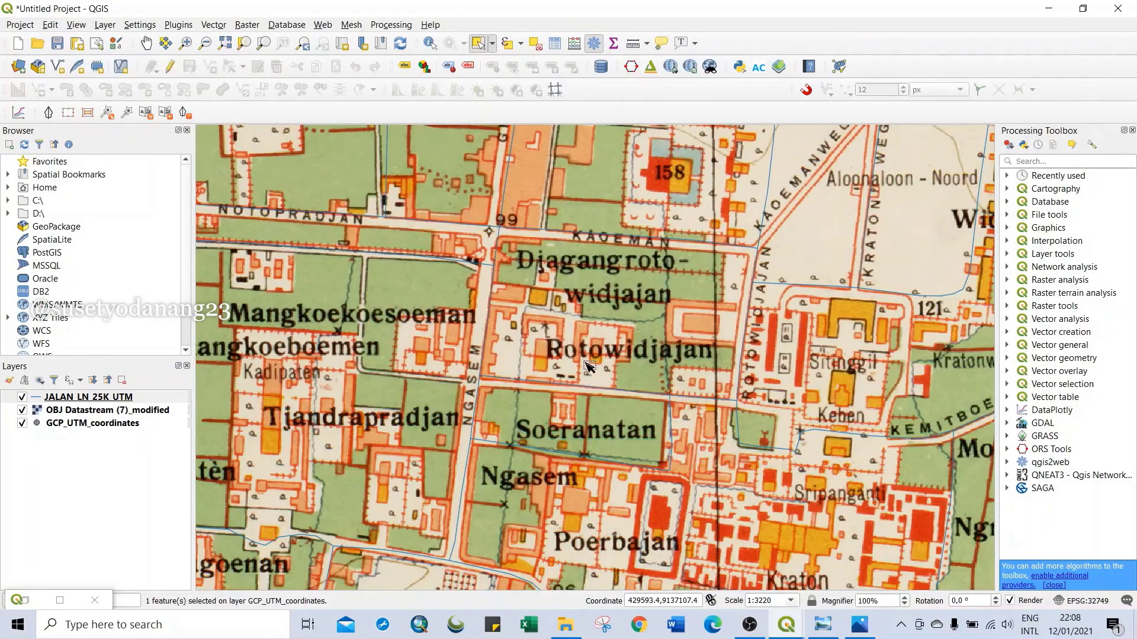
left_click_drag(629, 493, 512, 259)
left_click_drag(561, 495, 576, 311)
left_click_drag(573, 391, 541, 299)
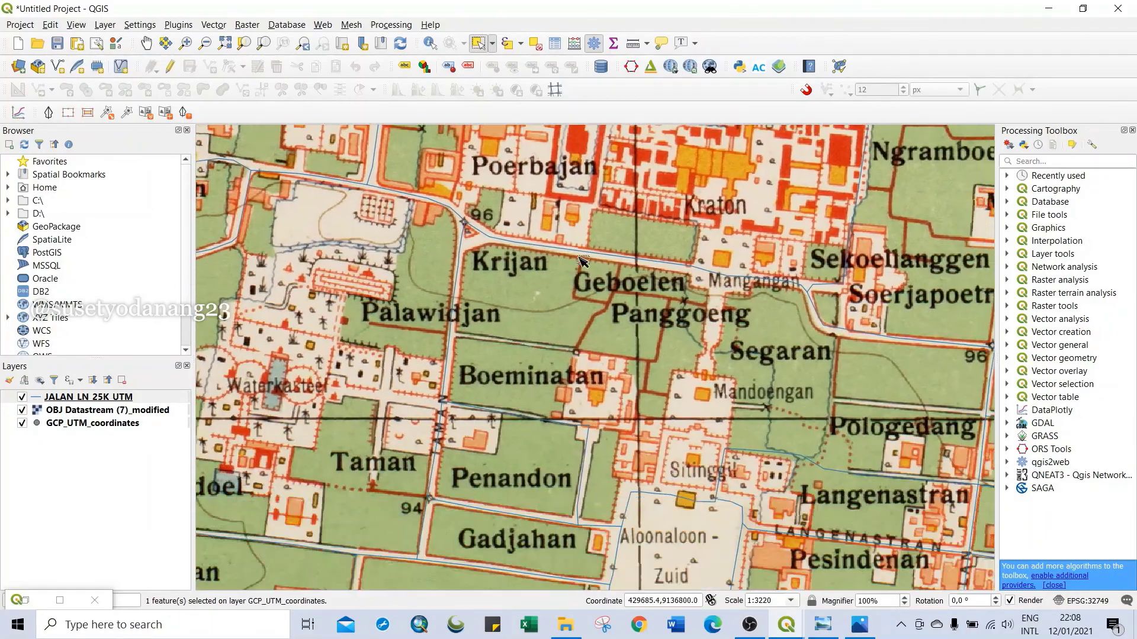
left_click_drag(817, 484, 579, 230)
left_click_drag(715, 311, 532, 137)
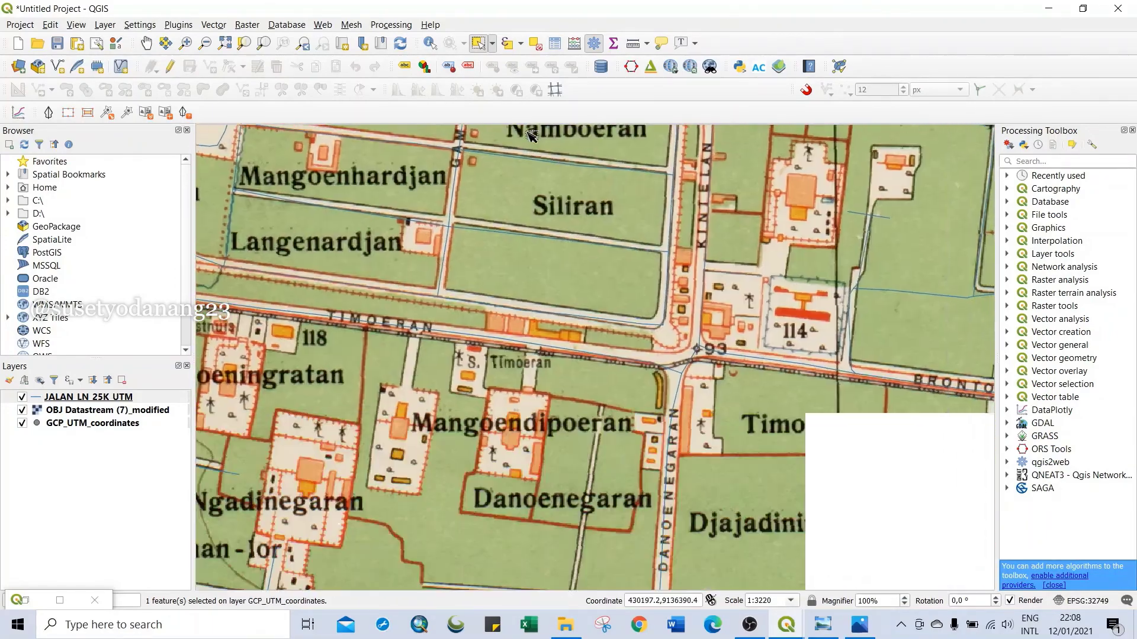
left_click_drag(802, 368, 534, 221)
left_click_drag(504, 365, 676, 228)
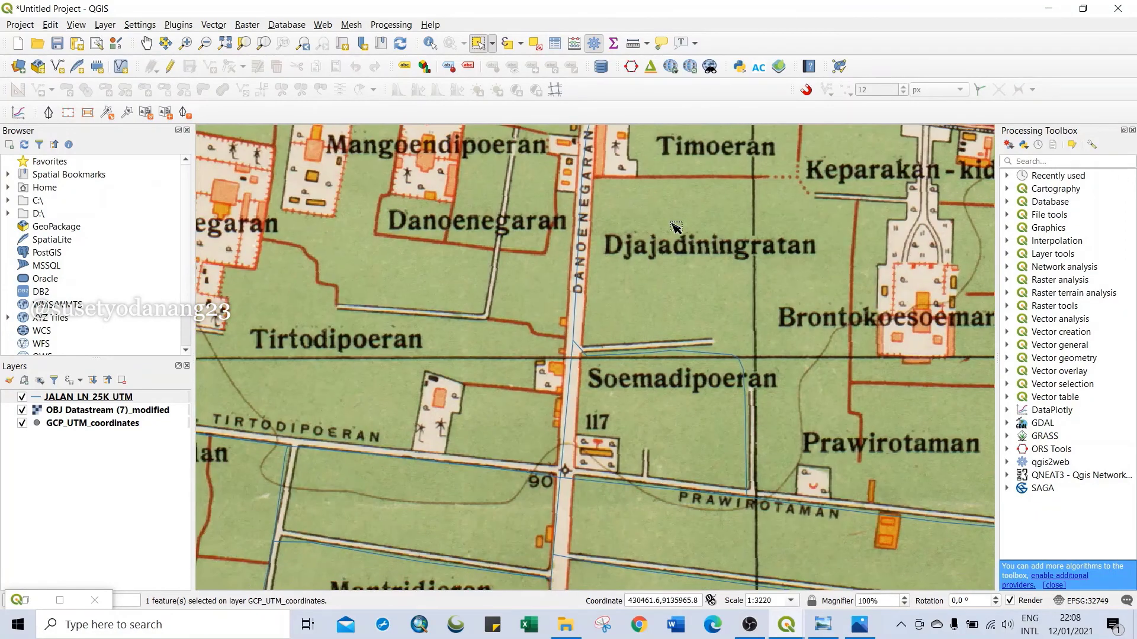
scroll(586, 166, "down", 4)
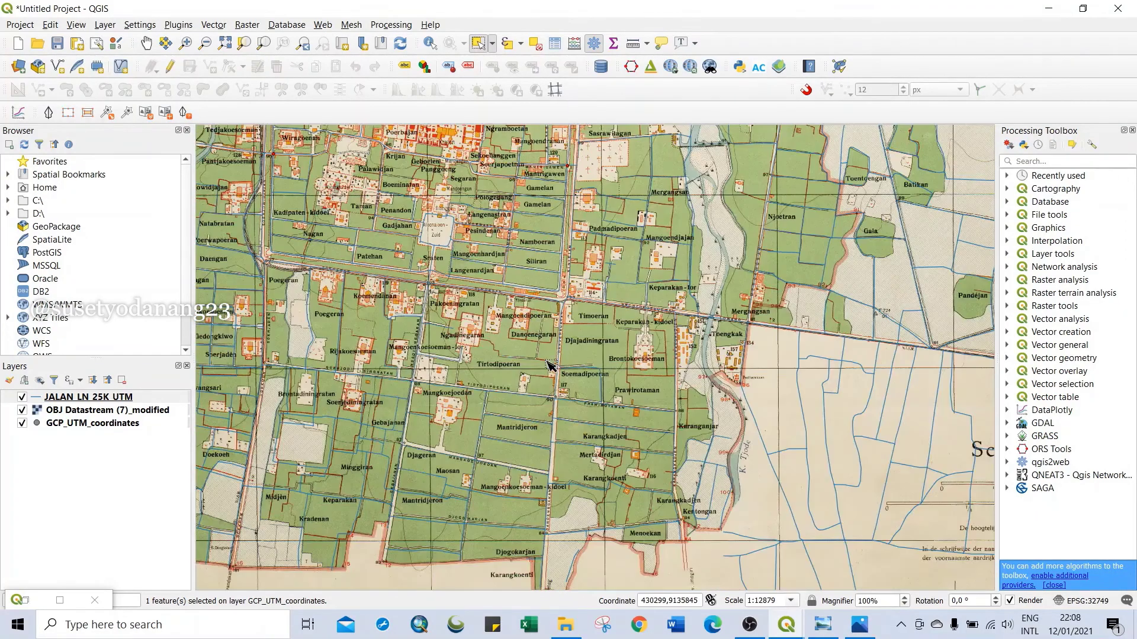
scroll(583, 290, "down", 1)
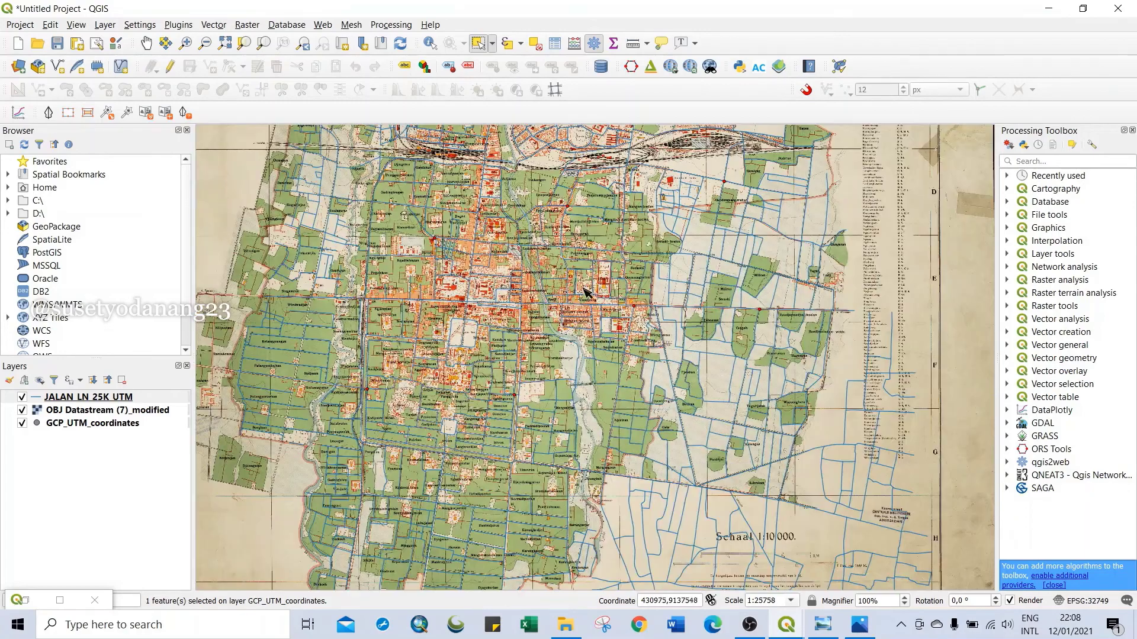
scroll(550, 291, "down", 1)
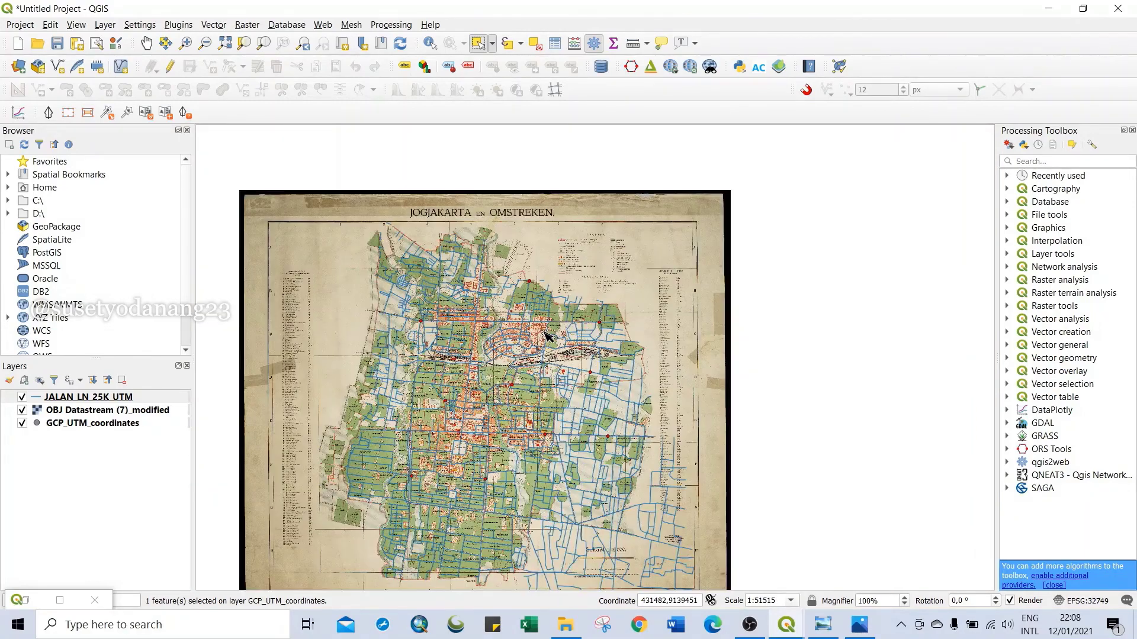
left_click_drag(545, 335, 618, 274)
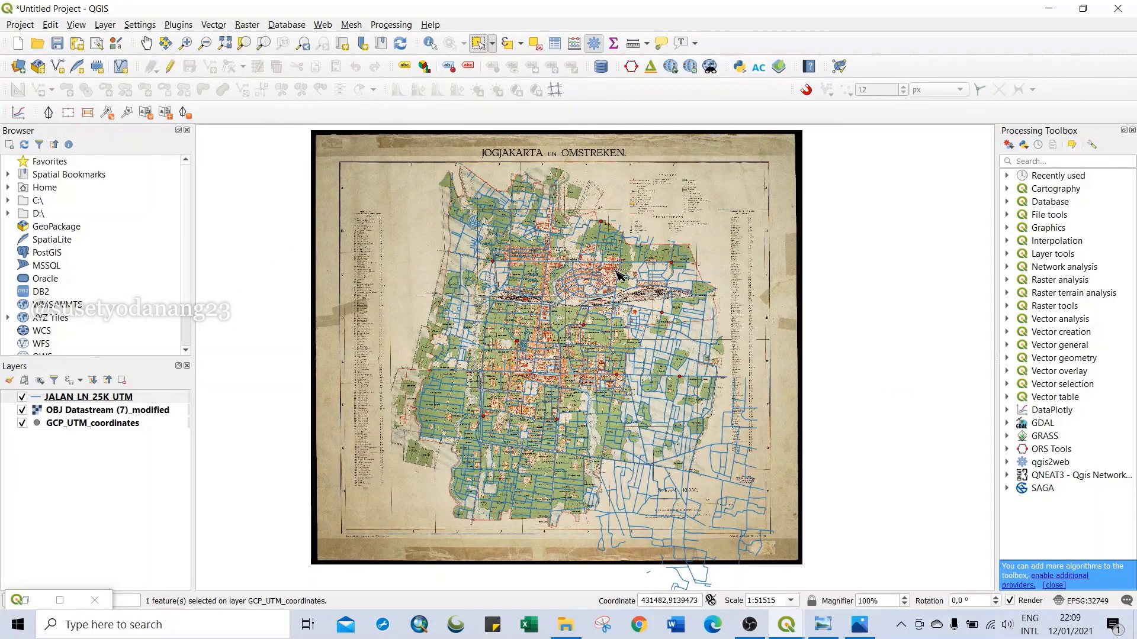